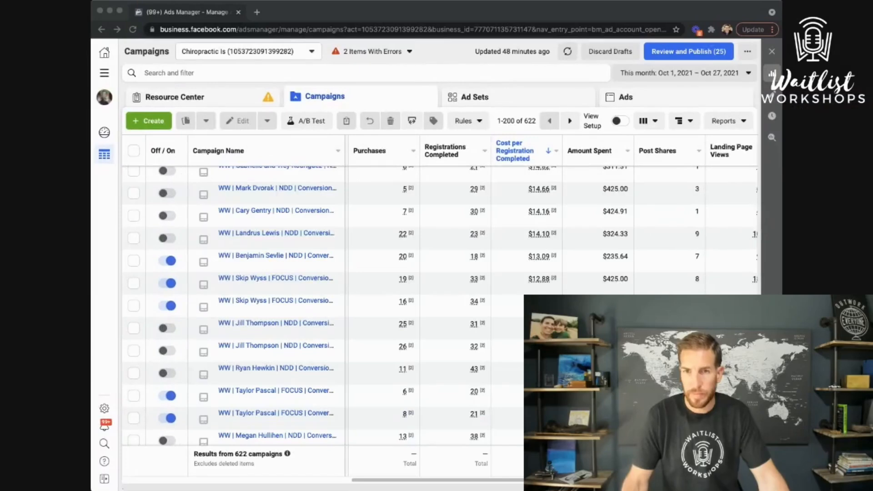
Bring up the Create New Campaign dialog from the campaigns table with + Create
{"action": "left_click", "coordinate": [705, 11]}
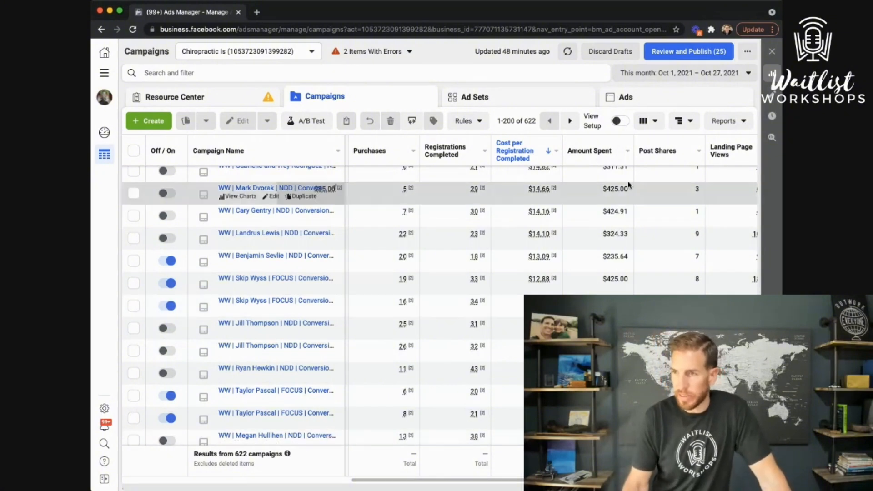
{"action": "scroll", "coordinate": [612, 182], "scroll_direction": "down", "scroll_amount": 1}
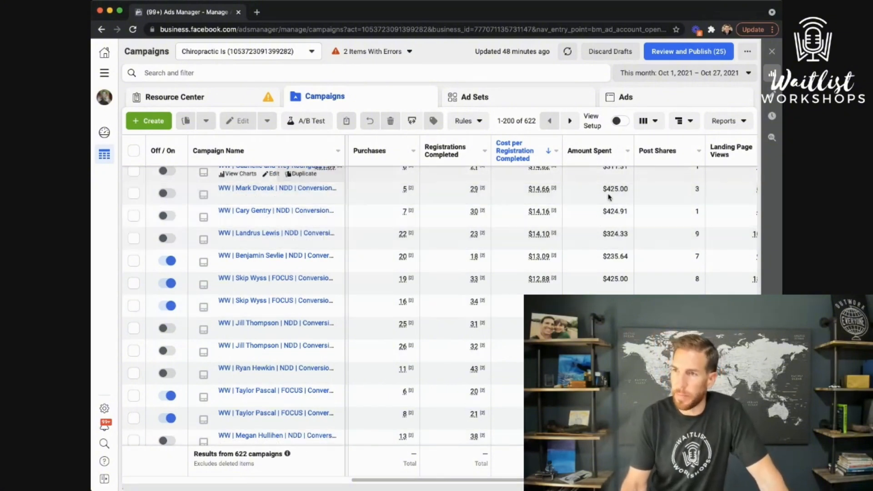
{"action": "scroll", "coordinate": [599, 222], "scroll_direction": "down", "scroll_amount": 3}
{"action": "scroll", "coordinate": [599, 223], "scroll_direction": "up", "scroll_amount": 6}
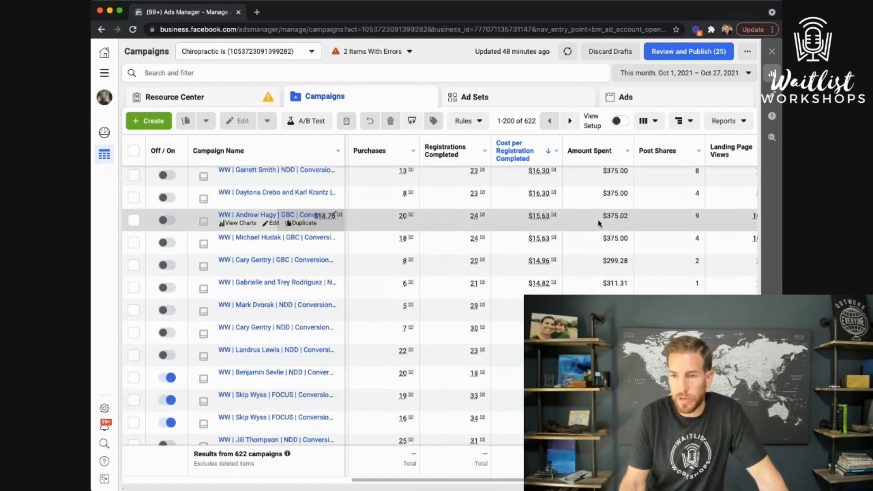
{"action": "scroll", "coordinate": [599, 222], "scroll_direction": "down", "scroll_amount": 1}
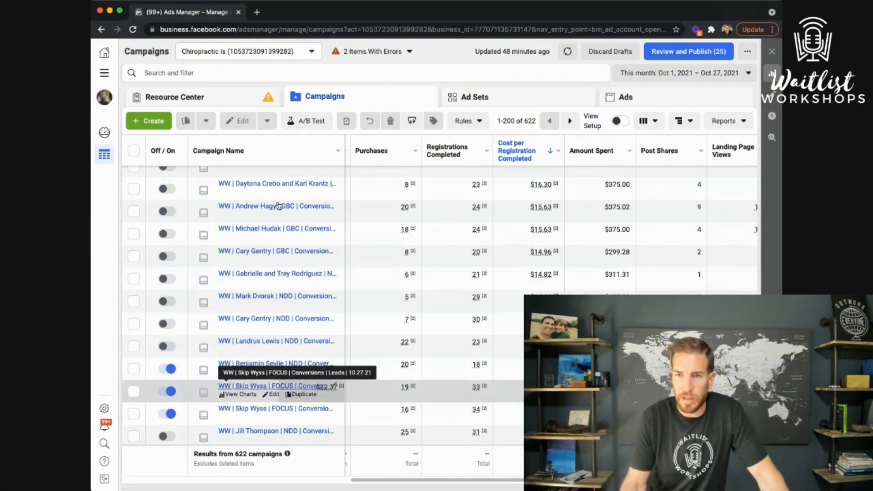
{"action": "left_click", "coordinate": [152, 120]}
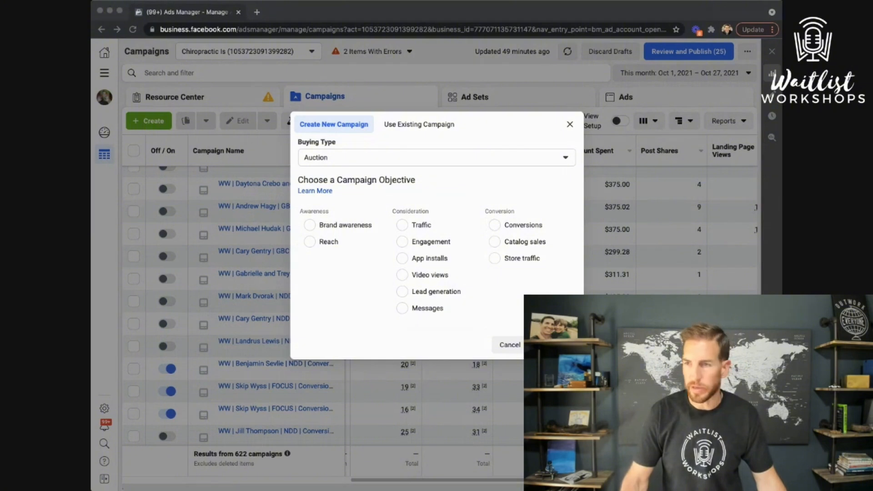
Pick the Conversions objective with Auction buying, after dismissing and reopening the dialog
{"action": "left_click", "coordinate": [506, 226]}
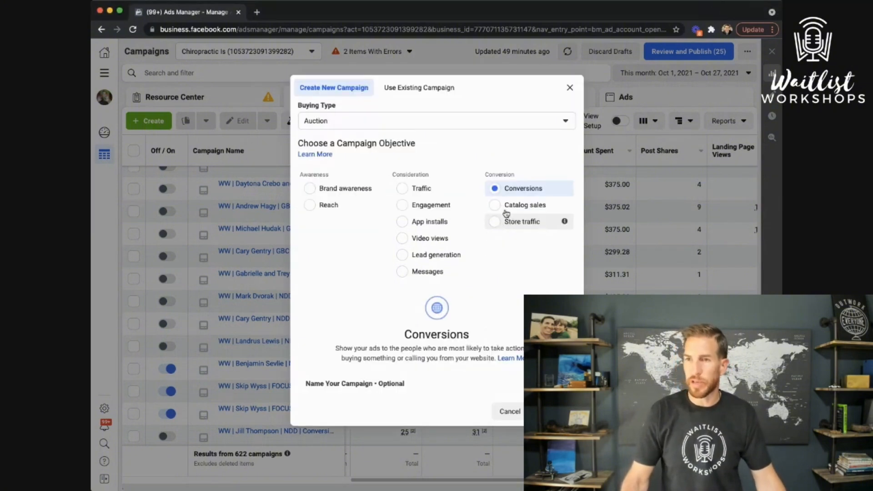
{"action": "left_click", "coordinate": [508, 412]}
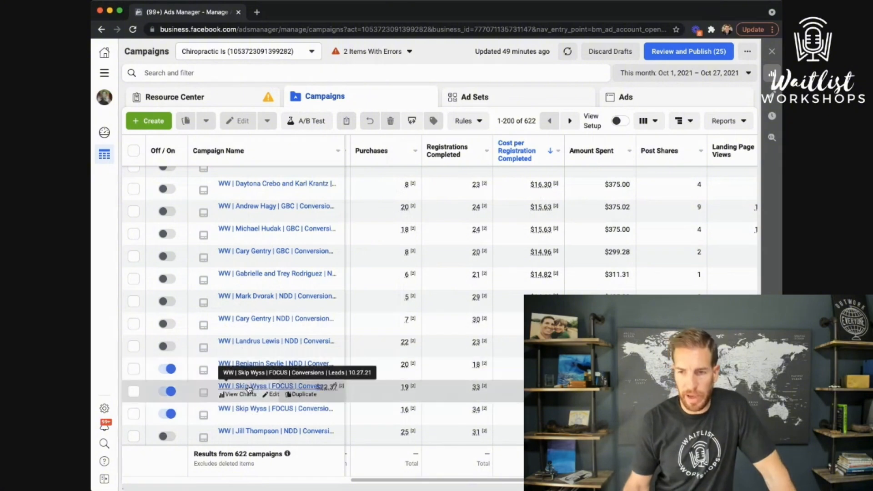
{"action": "left_click", "coordinate": [161, 124]}
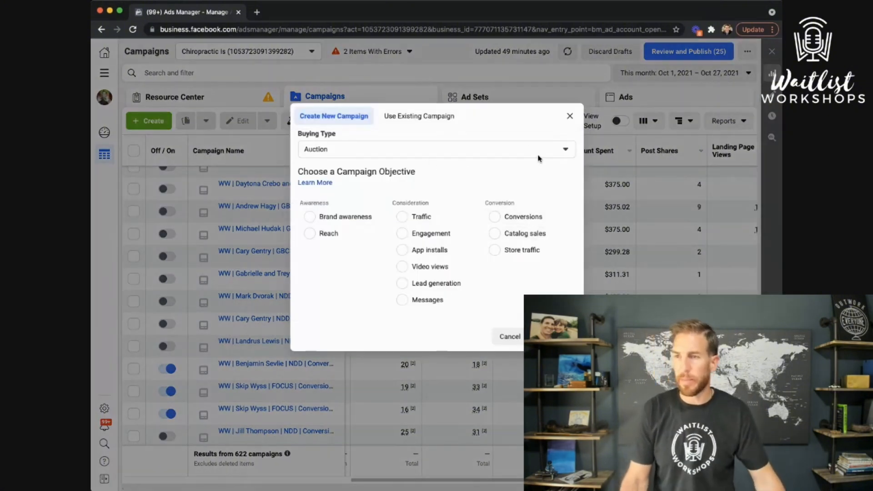
{"action": "left_click", "coordinate": [513, 220]}
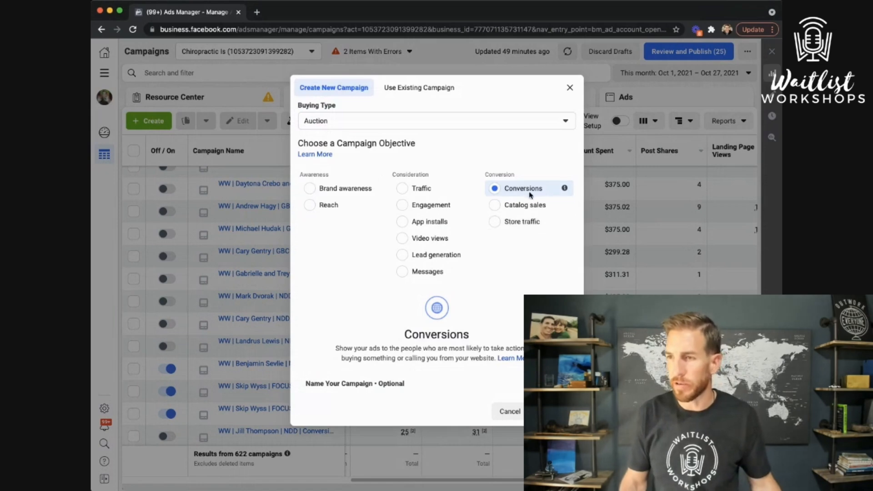
{"action": "mouse_move", "coordinate": [566, 193]}
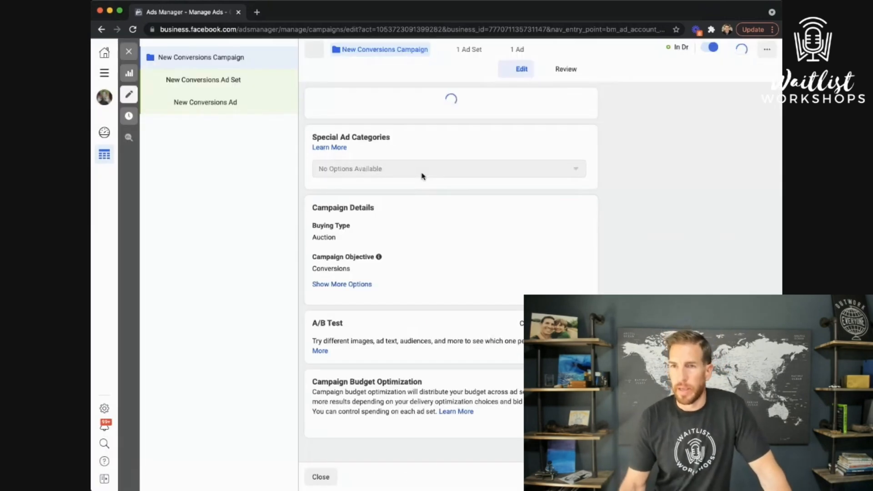
Replace the default campaign name with 'Sample Workshop CONVERSIONS - NDD - 11-15-21', correcting the typo
{"action": "triple_click", "coordinate": [366, 123]}
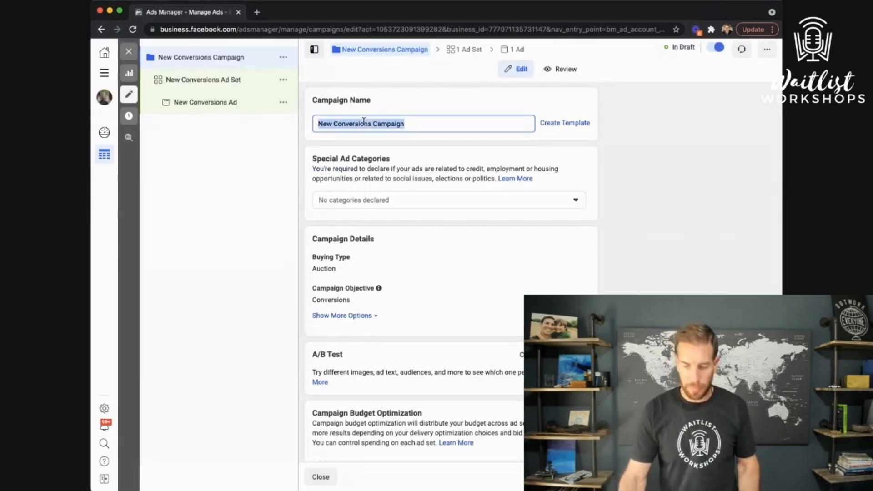
{"action": "type", "text": "Sample "}
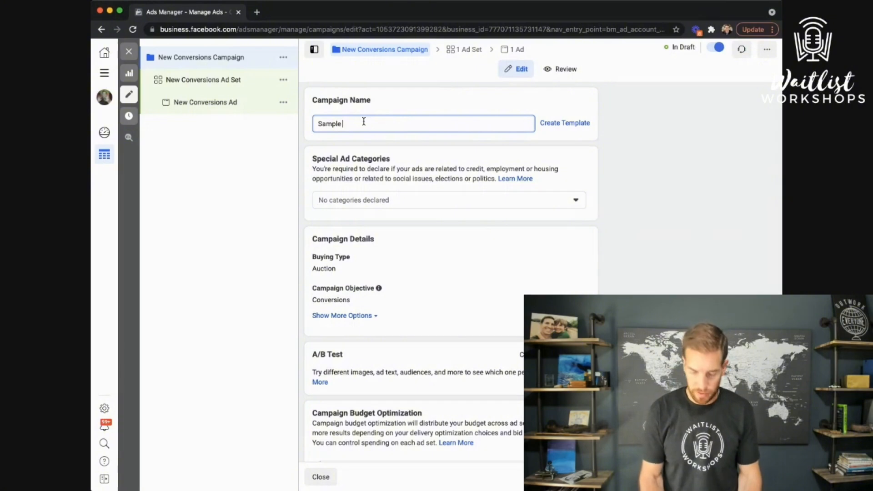
{"action": "type", "text": "Workshop C"}
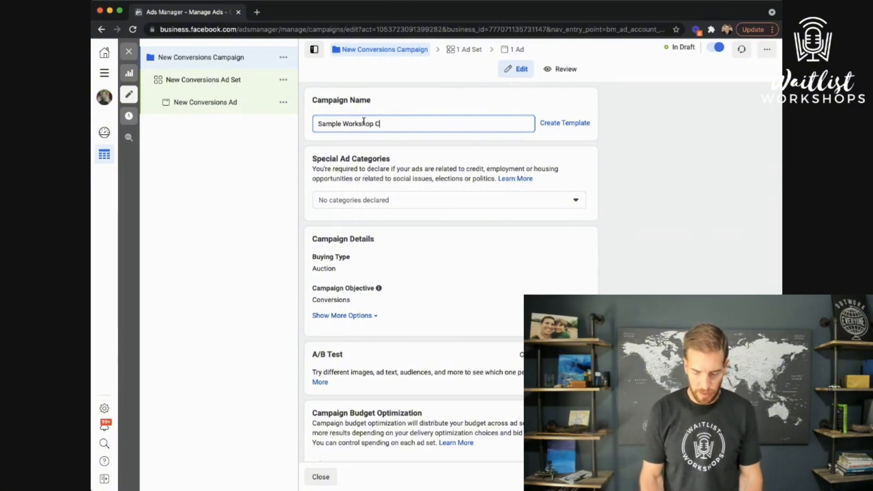
{"action": "type", "text": "ampa"}
{"action": "key", "text": "BackSpace"}
{"action": "key", "text": "BackSpace"}
{"action": "key", "text": "BackSpace"}
{"action": "key", "text": "BackSpace"}
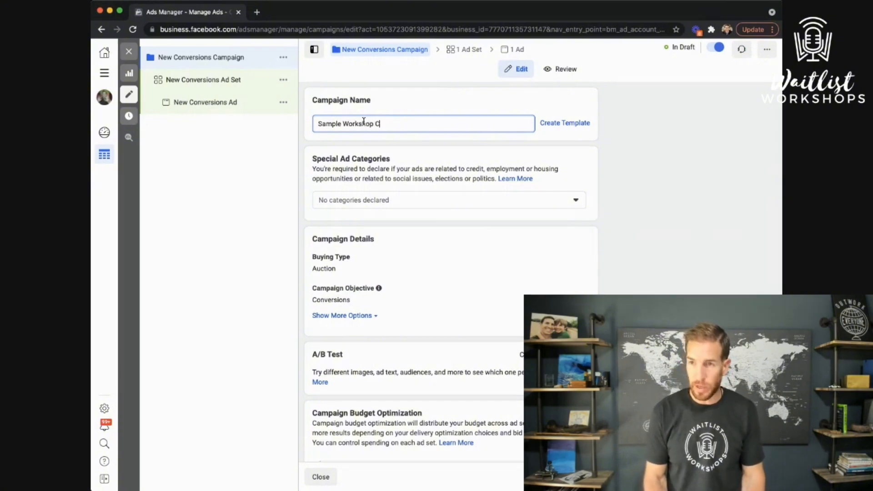
{"action": "type", "text": "ONVE"}
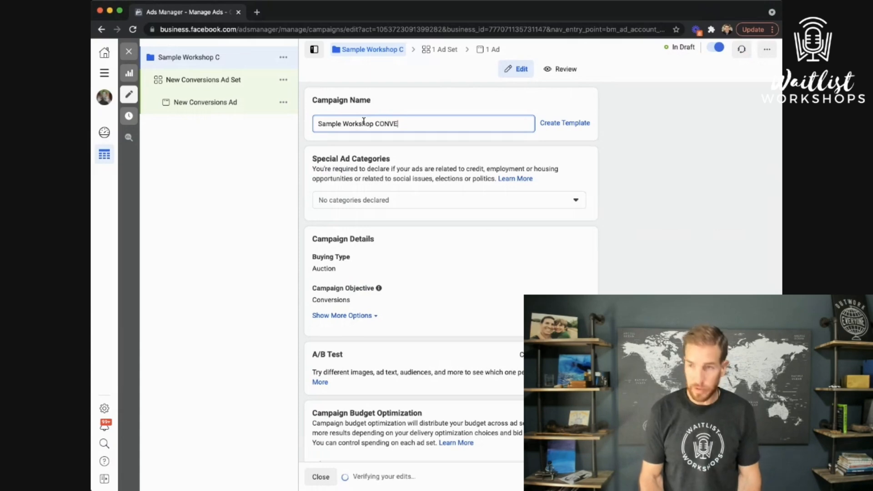
{"action": "type", "text": "RSIONS"}
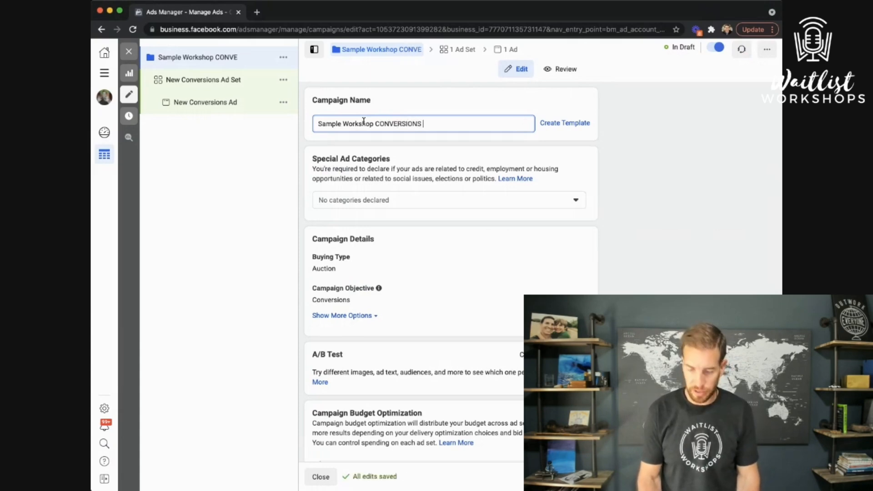
{"action": "type", "text": " -"}
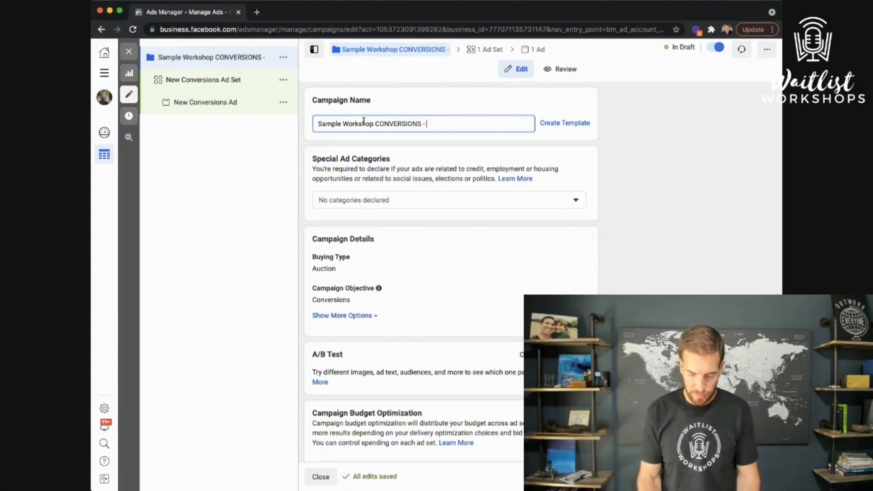
{"action": "type", "text": " 11-15-21"}
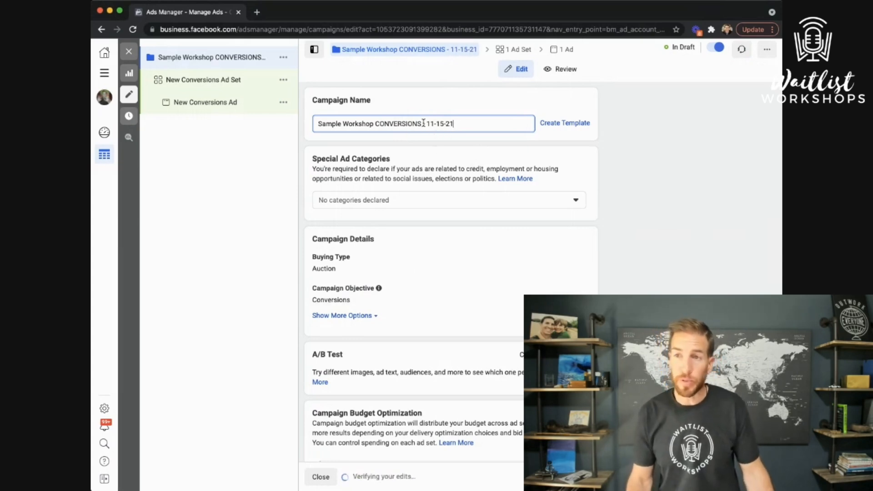
{"action": "key", "text": "Left"}
{"action": "key", "text": "Left"}
{"action": "key", "text": "Left"}
{"action": "key", "text": "Left"}
{"action": "key", "text": "Left"}
{"action": "key", "text": "Left"}
{"action": "key", "text": "Left"}
{"action": "key", "text": "Left"}
{"action": "key", "text": "Left"}
{"action": "type", "text": "NDD"}
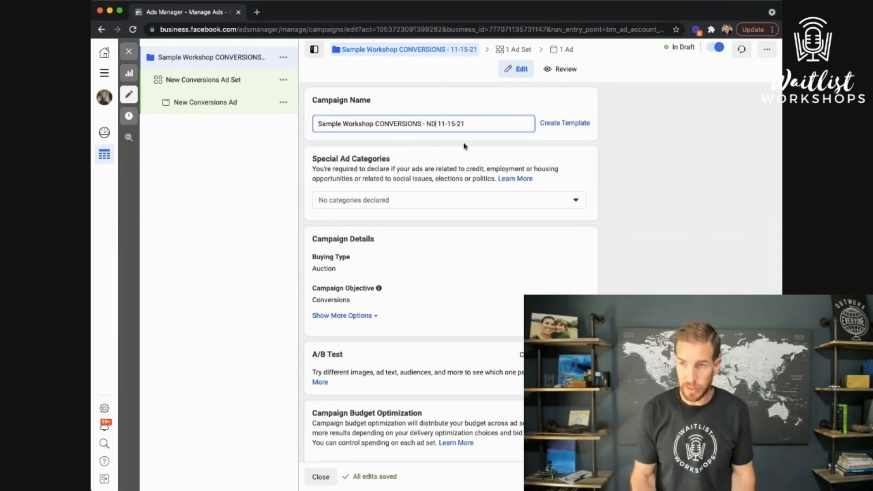
{"action": "type", "text": " -"}
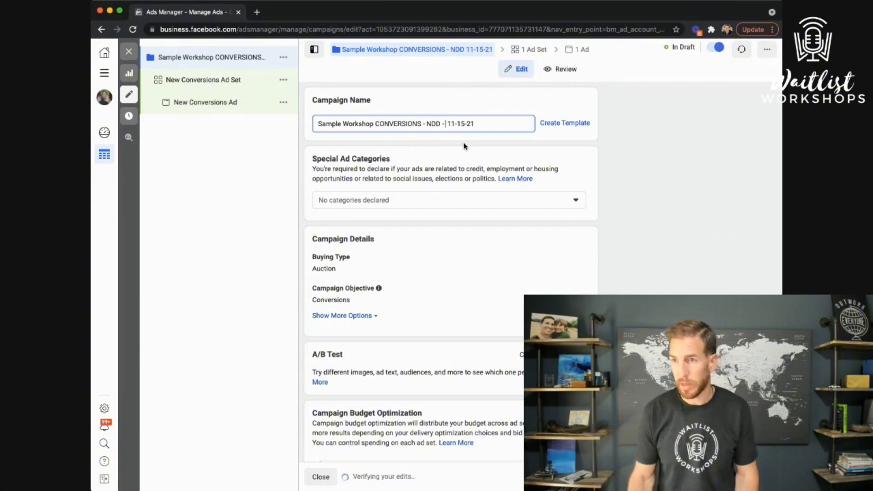
Turn on campaign budget optimization and switch the budget type to Lifetime
{"action": "scroll", "coordinate": [448, 268], "scroll_direction": "down", "scroll_amount": 2}
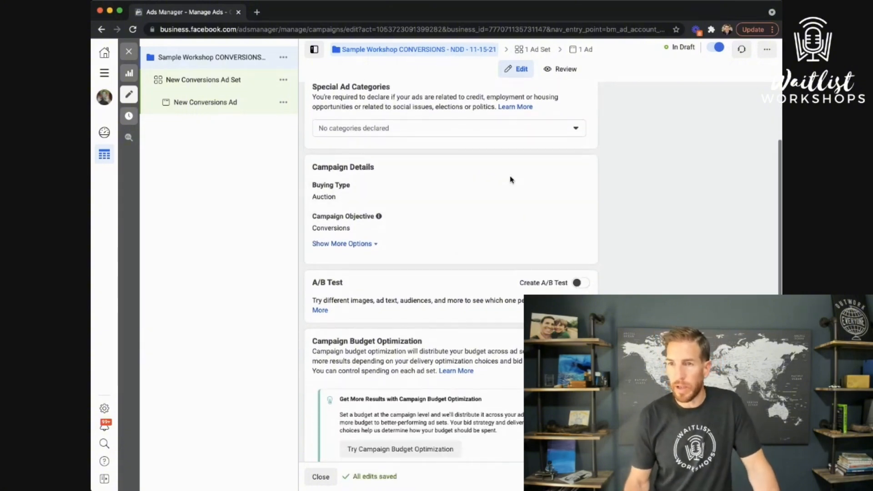
{"action": "left_click", "coordinate": [383, 244]}
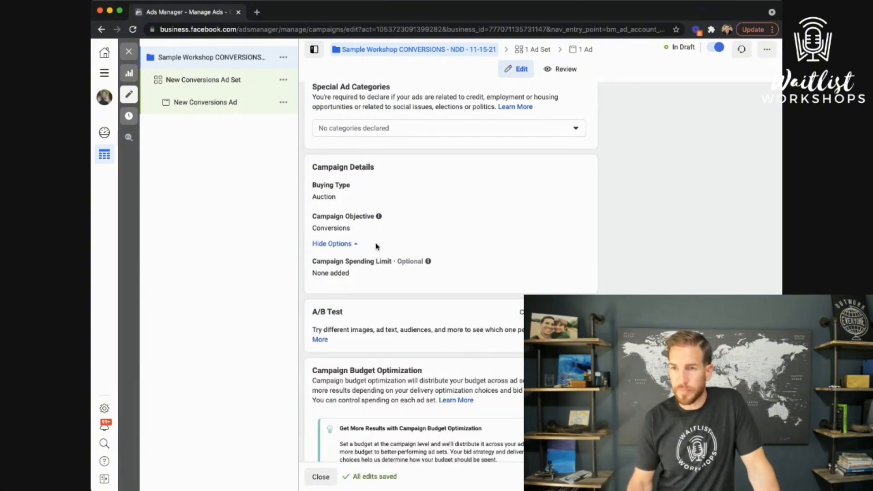
{"action": "scroll", "coordinate": [493, 278], "scroll_direction": "down", "scroll_amount": 2}
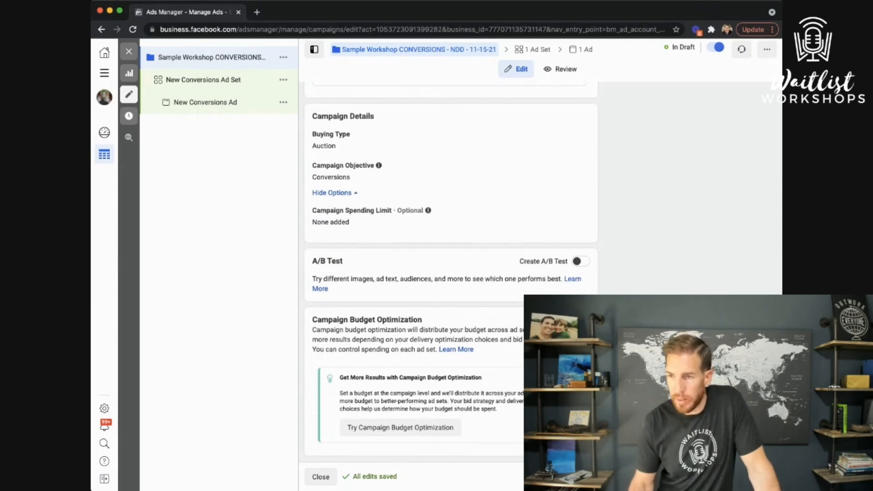
{"action": "left_click", "coordinate": [400, 427]}
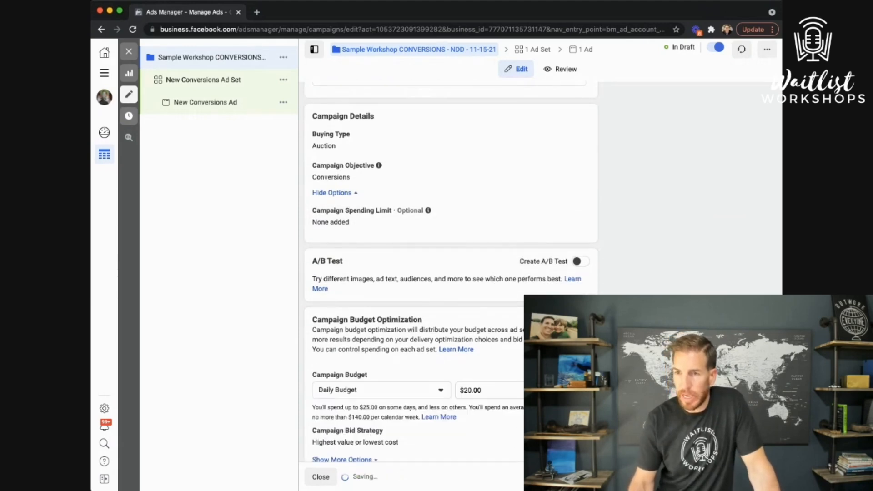
{"action": "scroll", "coordinate": [499, 342], "scroll_direction": "down", "scroll_amount": 1}
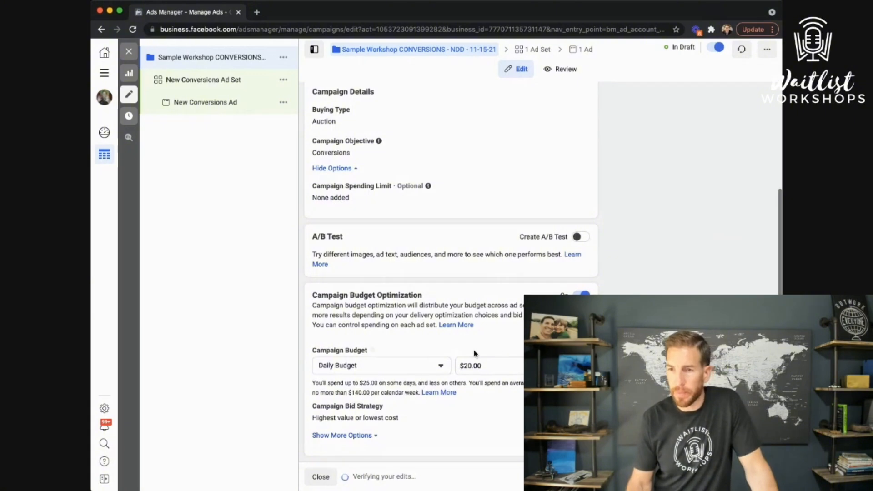
{"action": "left_click", "coordinate": [440, 366]}
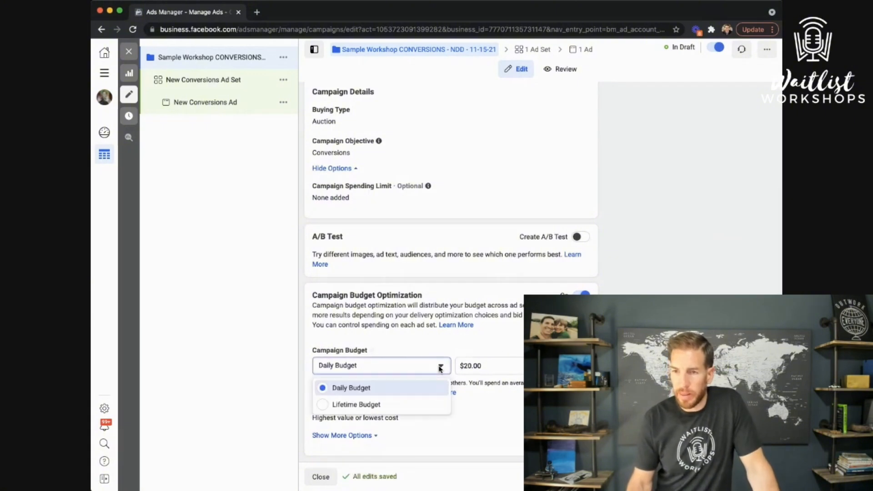
{"action": "left_click", "coordinate": [391, 404]}
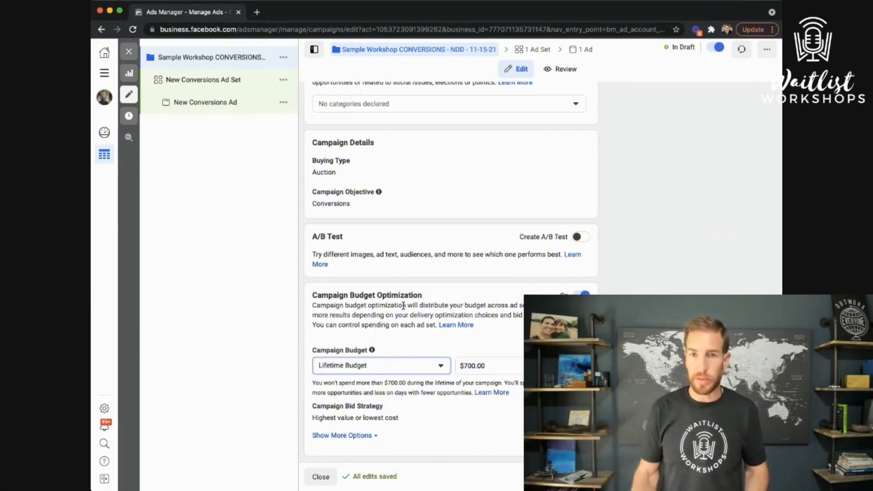
Change the lifetime budget amount from $700 to $1,000
{"action": "left_click", "coordinate": [468, 364]}
{"action": "key", "text": "BackSpace"}
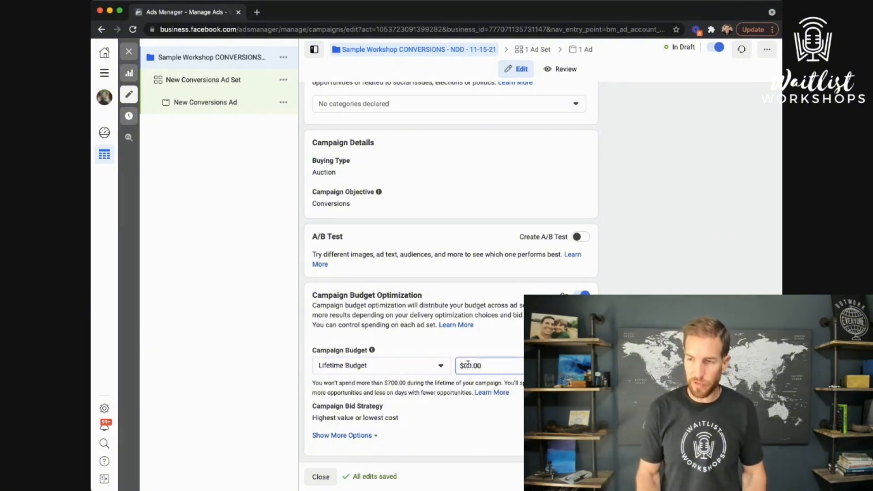
{"action": "type", "text": "10"}
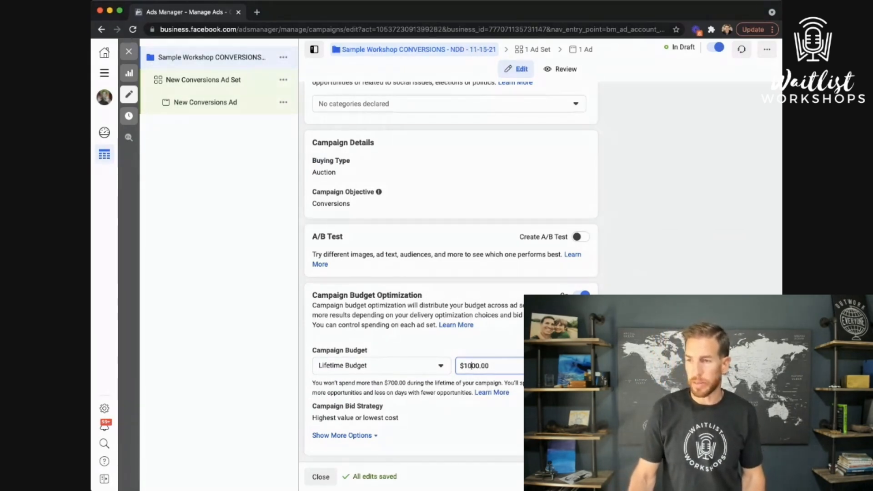
{"action": "key", "text": "Tab"}
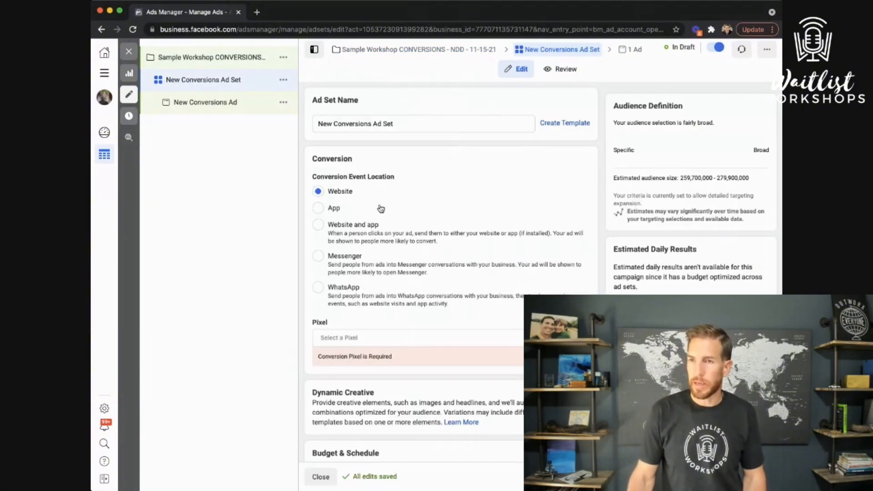
Select Chiropractic Is's Pixel and Purchase as the conversion event
{"action": "left_click", "coordinate": [375, 336]}
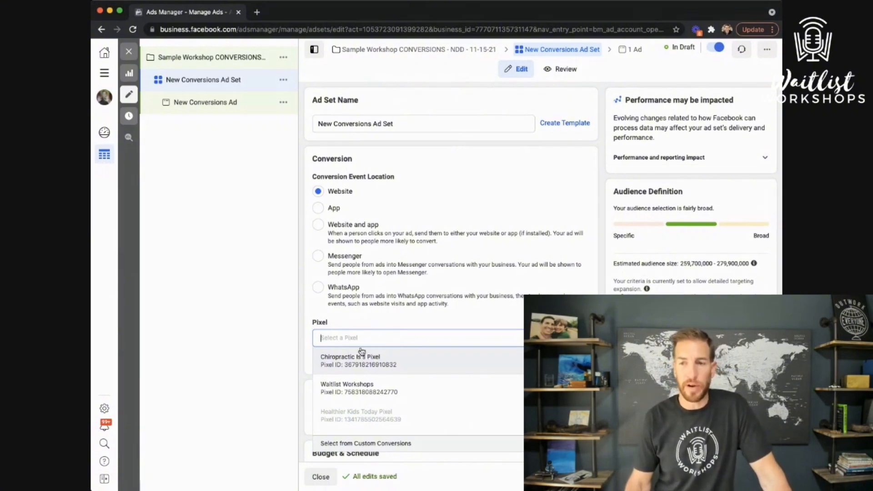
{"action": "left_click", "coordinate": [356, 363]}
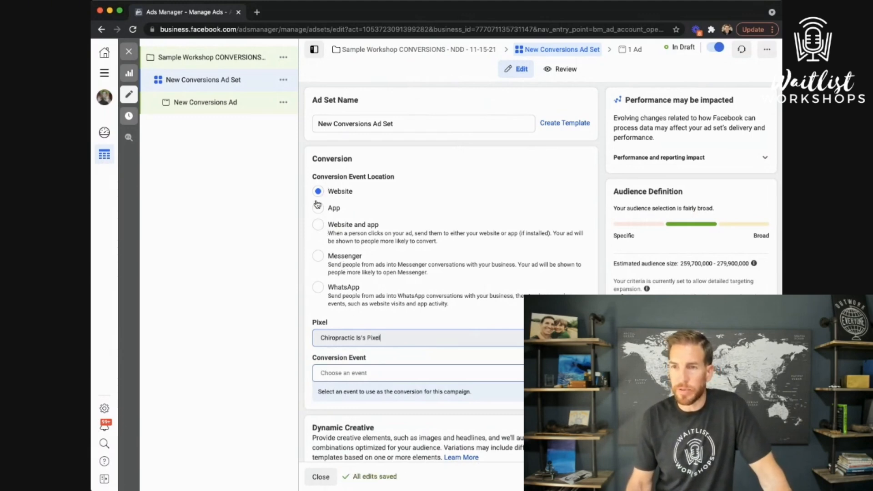
{"action": "scroll", "coordinate": [414, 227], "scroll_direction": "down", "scroll_amount": 2}
{"action": "left_click", "coordinate": [382, 323]}
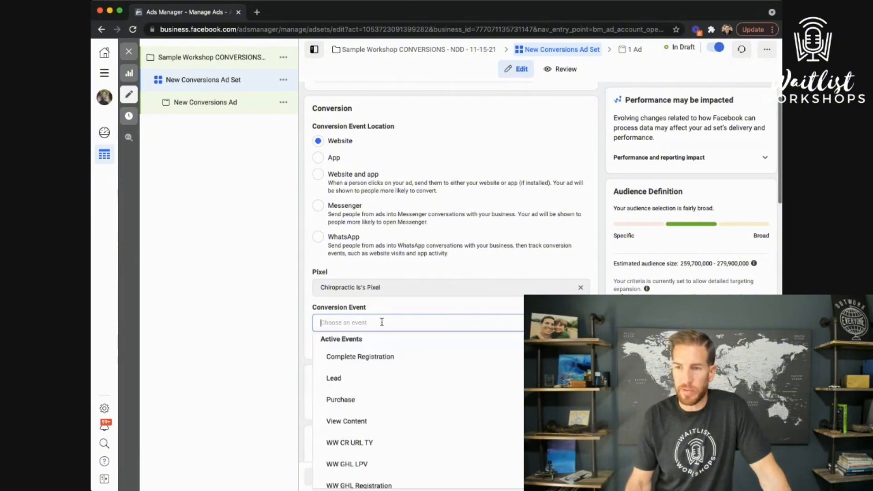
{"action": "left_click", "coordinate": [398, 400]}
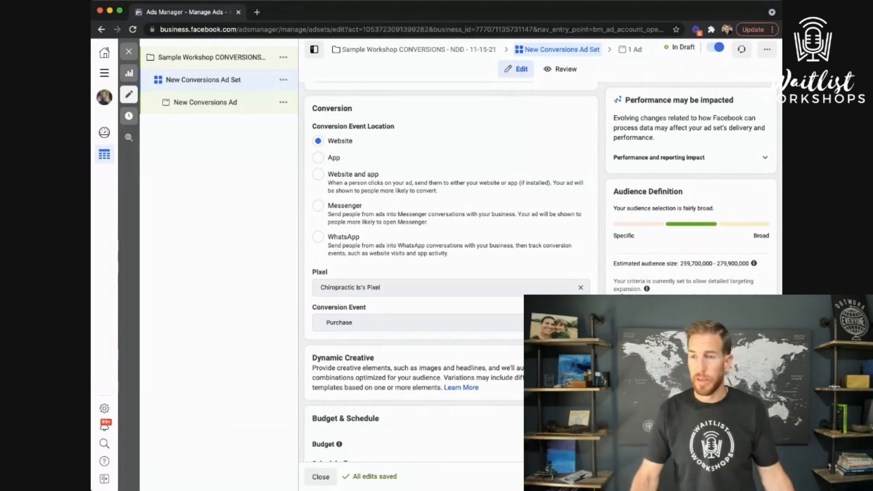
Try Lead as the conversion event, then set it back to Purchase
{"action": "left_click", "coordinate": [423, 317]}
{"action": "mouse_move", "coordinate": [397, 362]}
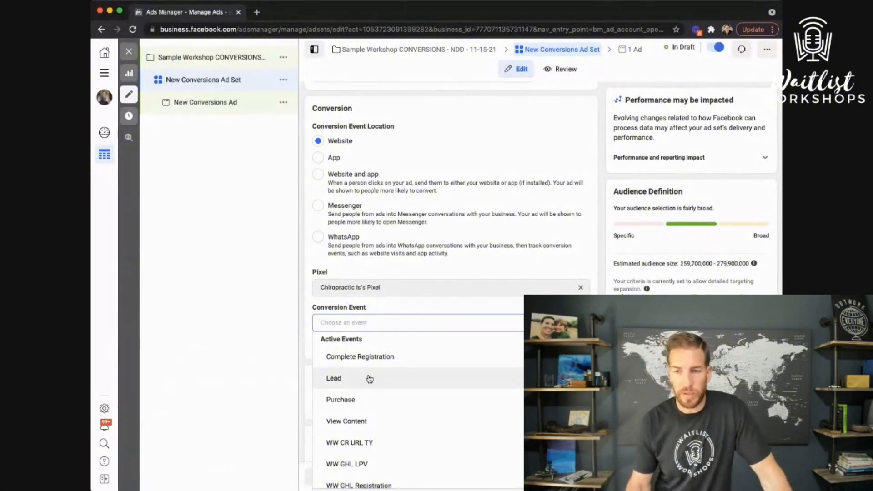
{"action": "left_click", "coordinate": [349, 378]}
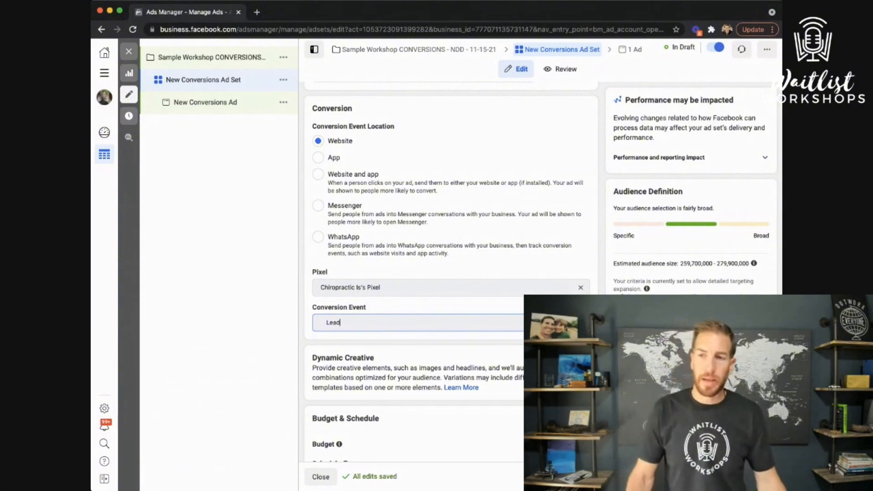
{"action": "key", "text": "Tab"}
{"action": "left_click", "coordinate": [475, 317]}
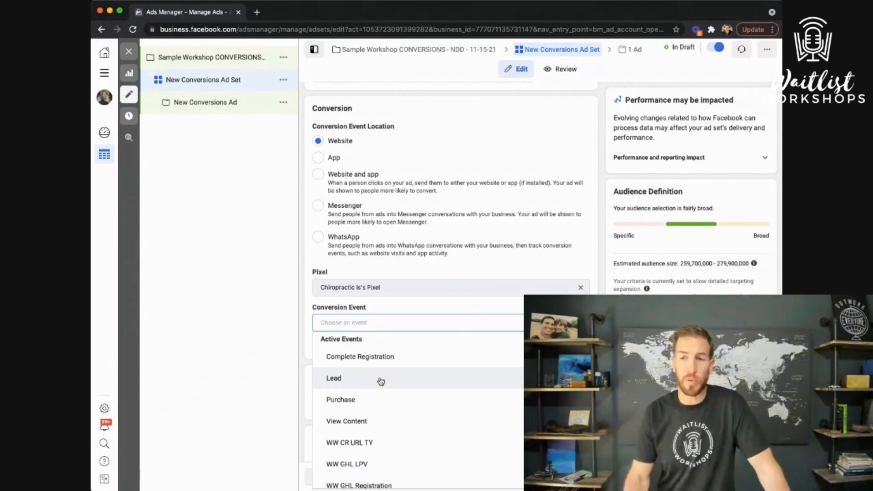
{"action": "mouse_move", "coordinate": [391, 357]}
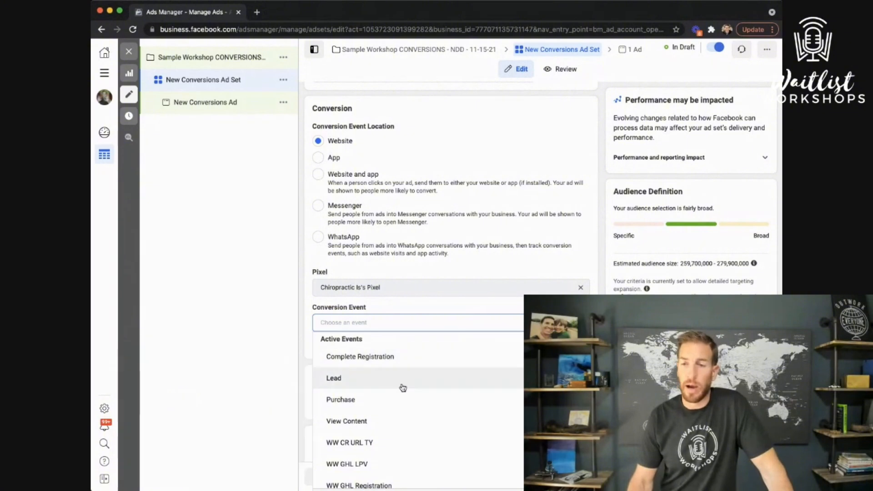
{"action": "scroll", "coordinate": [400, 385], "scroll_direction": "down", "scroll_amount": 2}
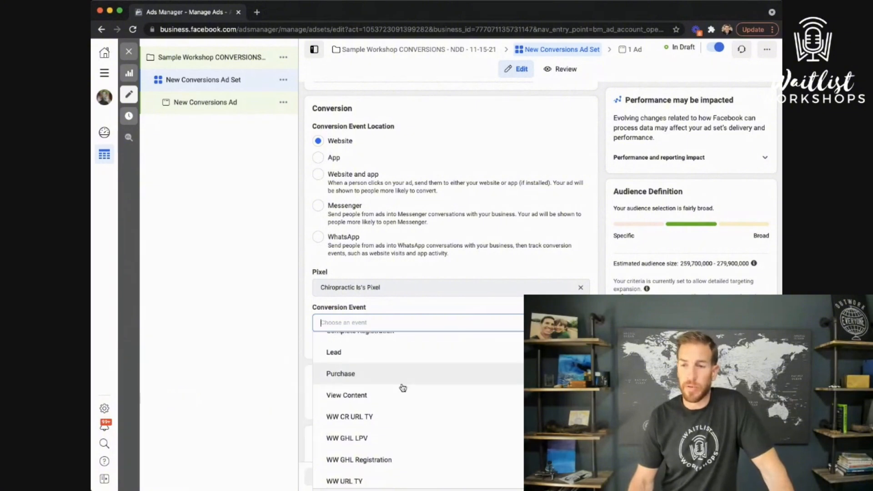
{"action": "left_click", "coordinate": [366, 368]}
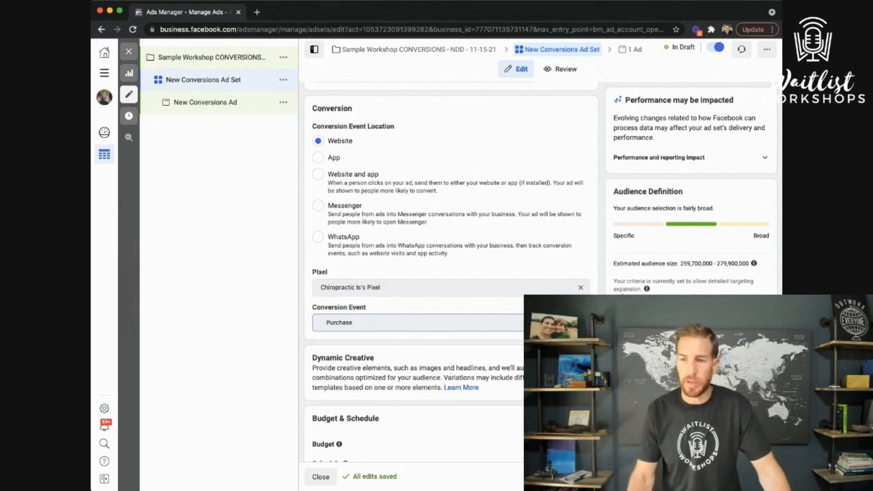
{"action": "scroll", "coordinate": [509, 318], "scroll_direction": "down", "scroll_amount": 3}
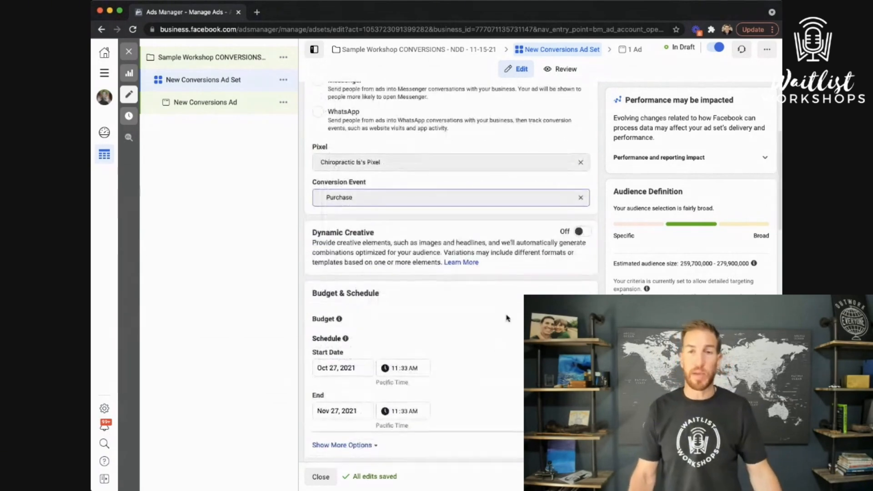
{"action": "scroll", "coordinate": [507, 295], "scroll_direction": "down", "scroll_amount": 2}
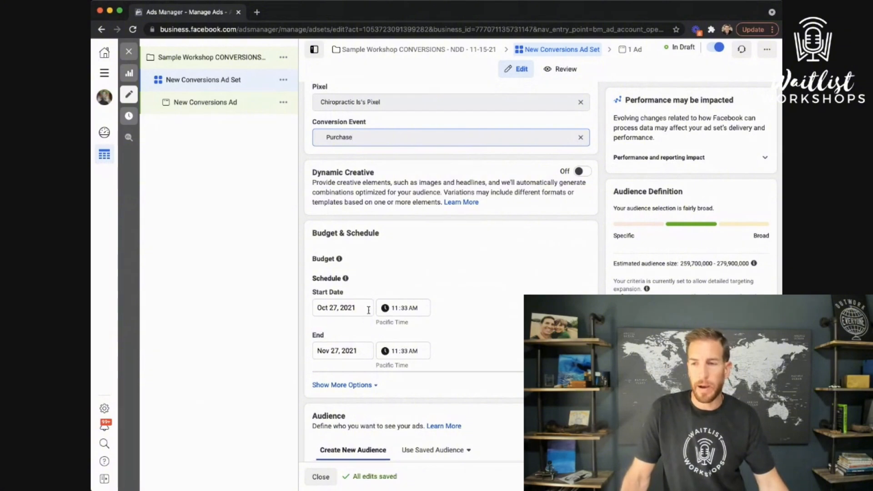
Set the ad set start time hour to 12 PM
{"action": "left_click", "coordinate": [395, 311]}
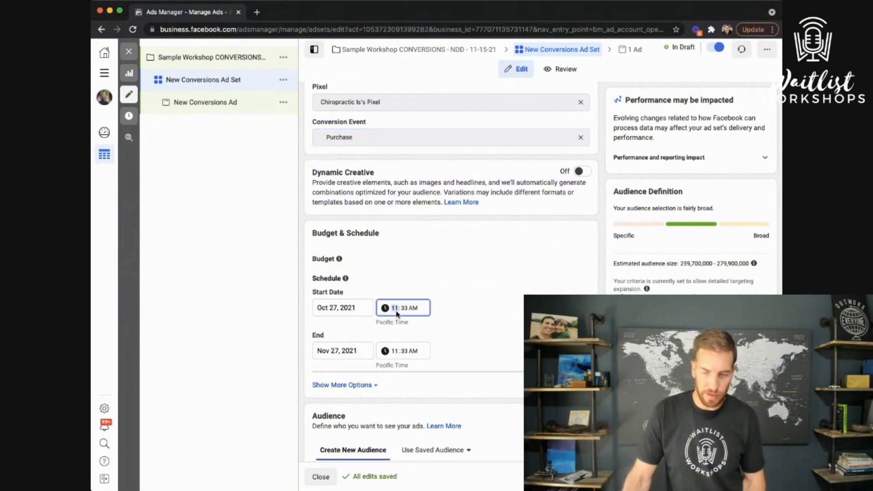
{"action": "type", "text": "12"}
{"action": "key", "text": "Tab"}
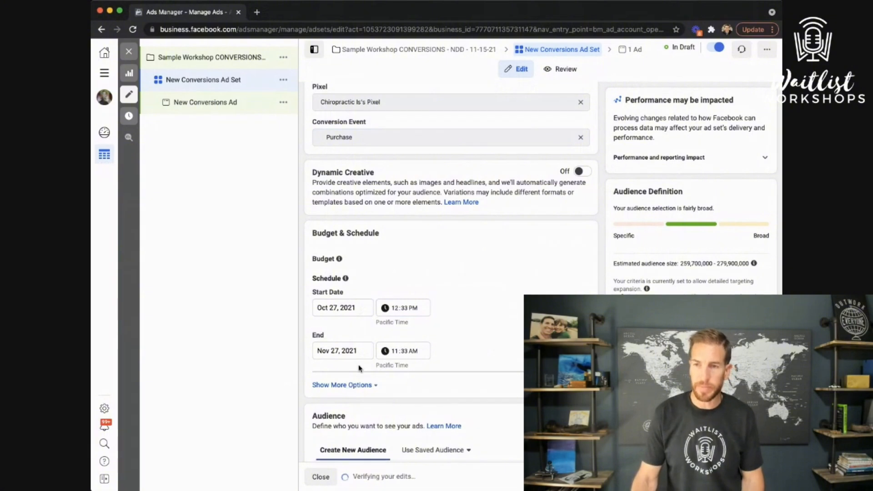
Set the ad set end to November 15, 2021 at 10:30 PM
{"action": "left_click", "coordinate": [352, 351]}
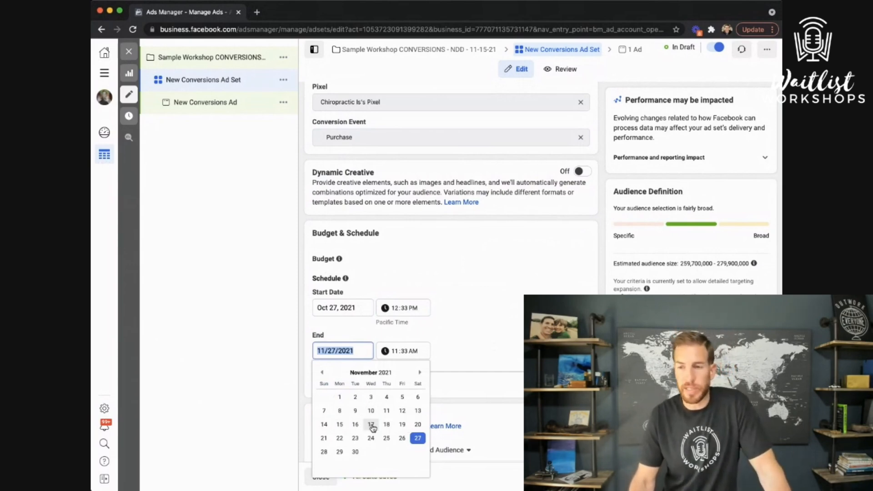
{"action": "left_click", "coordinate": [340, 425]}
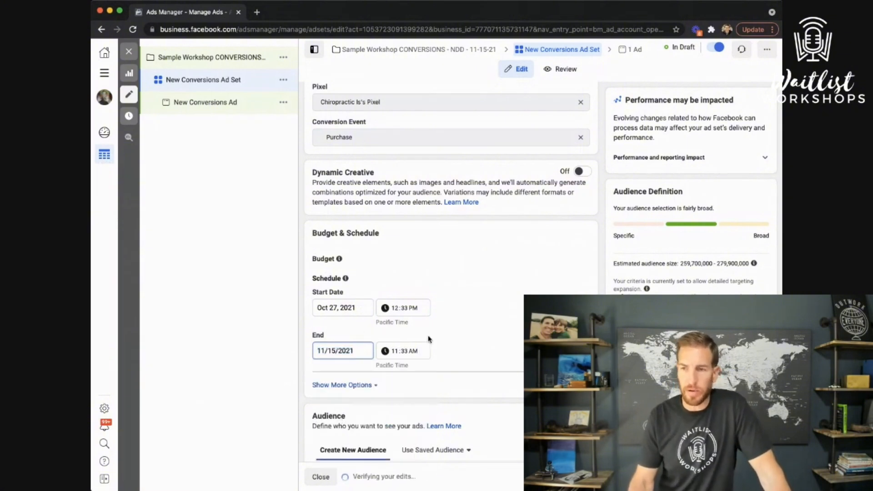
{"action": "left_click", "coordinate": [395, 351]}
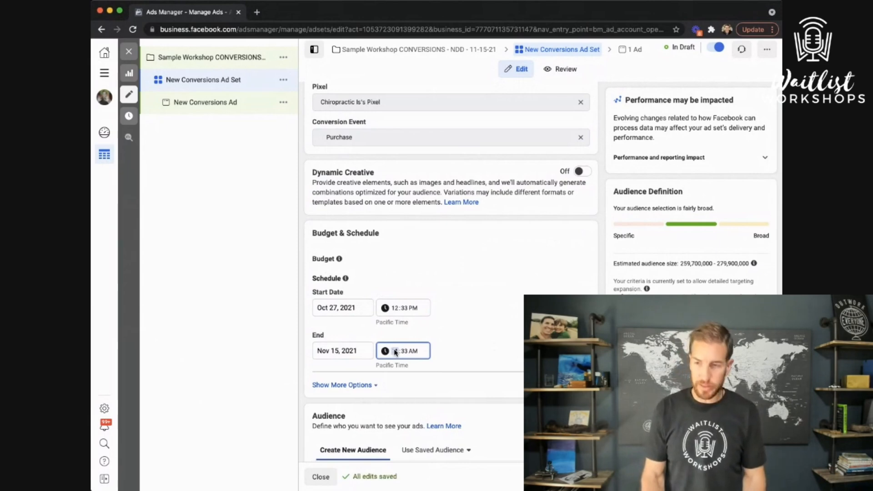
{"action": "type", "text": "30"}
{"action": "key", "text": "Tab"}
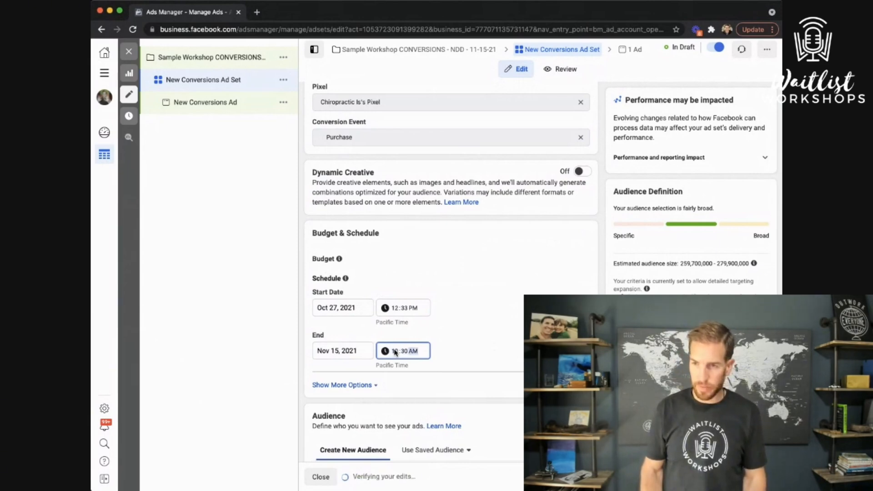
{"action": "left_click", "coordinate": [452, 358]}
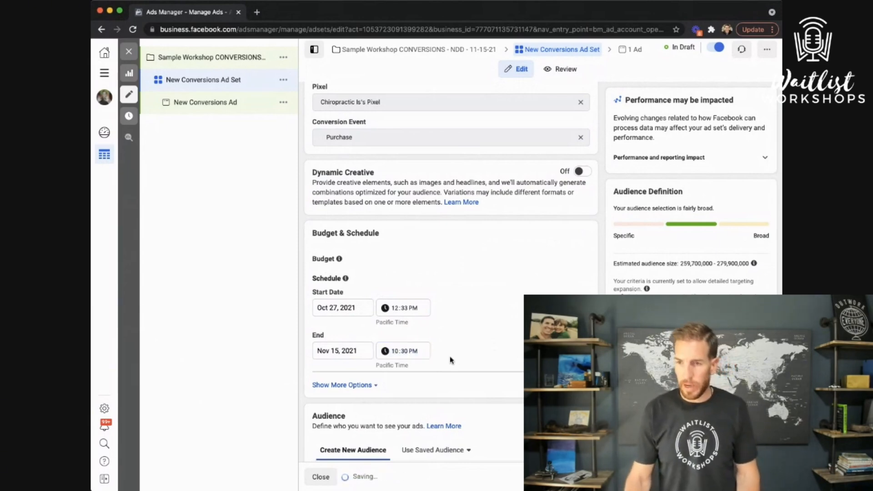
{"action": "left_click", "coordinate": [364, 385]}
{"action": "scroll", "coordinate": [459, 370], "scroll_direction": "down", "scroll_amount": 3}
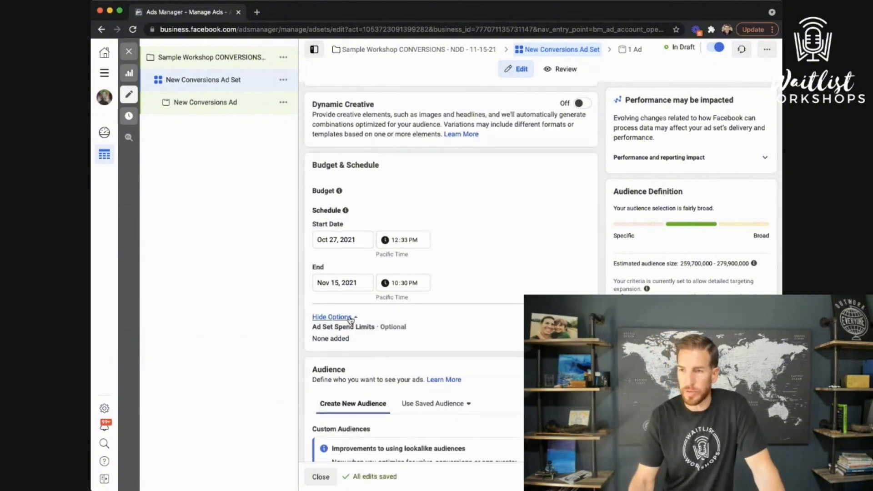
Change the United States location type to 'People living in this location'
{"action": "scroll", "coordinate": [477, 271], "scroll_direction": "down", "scroll_amount": 5}
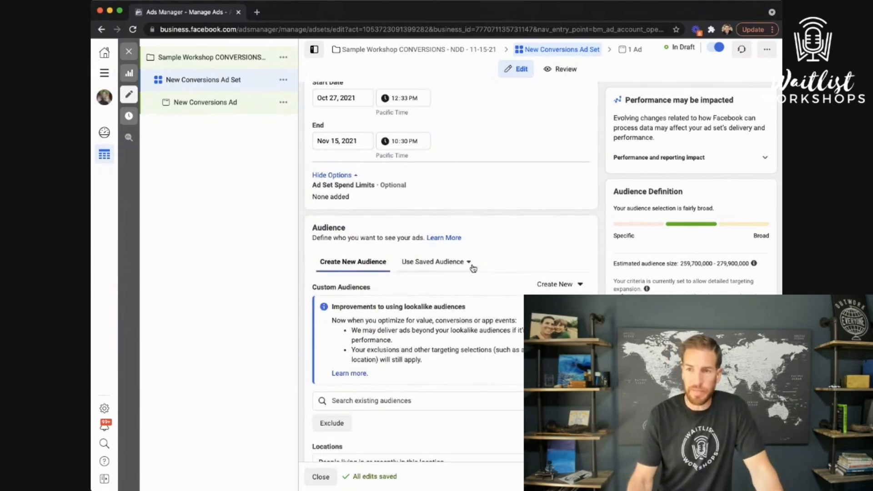
{"action": "scroll", "coordinate": [385, 380], "scroll_direction": "down", "scroll_amount": 1}
{"action": "scroll", "coordinate": [386, 380], "scroll_direction": "down", "scroll_amount": 2}
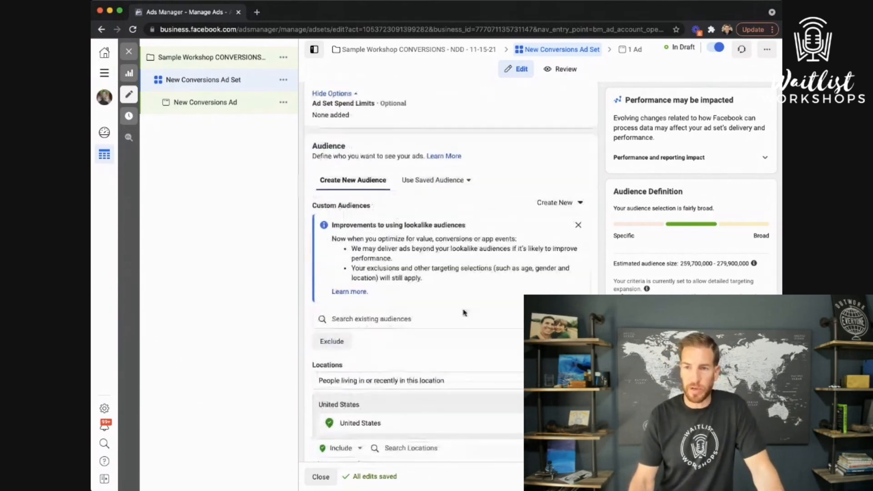
{"action": "scroll", "coordinate": [414, 374], "scroll_direction": "down", "scroll_amount": 2}
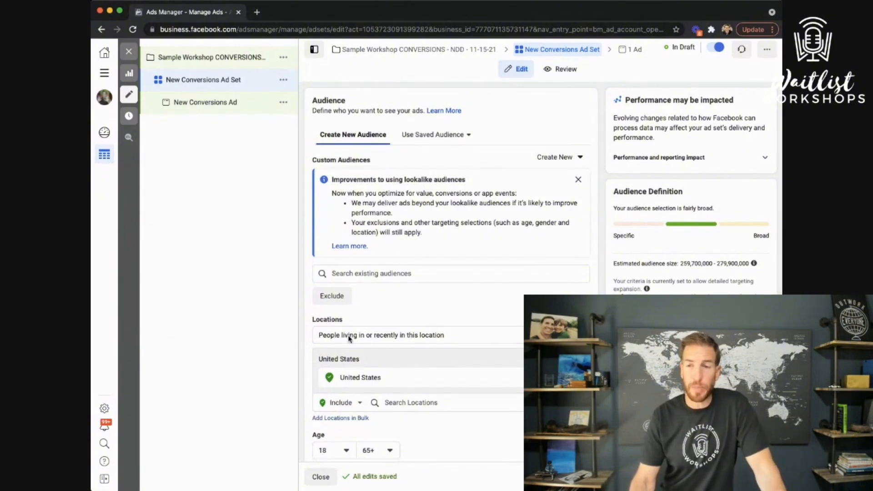
{"action": "left_click", "coordinate": [431, 339]}
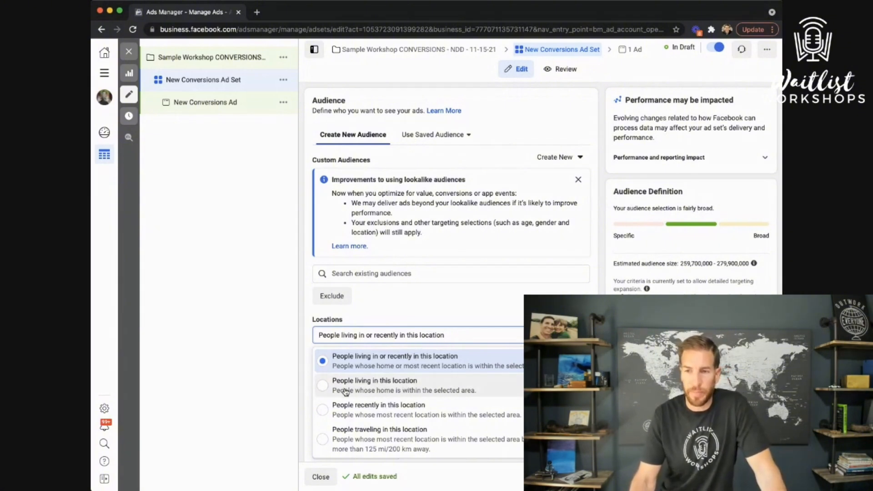
{"action": "left_click", "coordinate": [403, 391]}
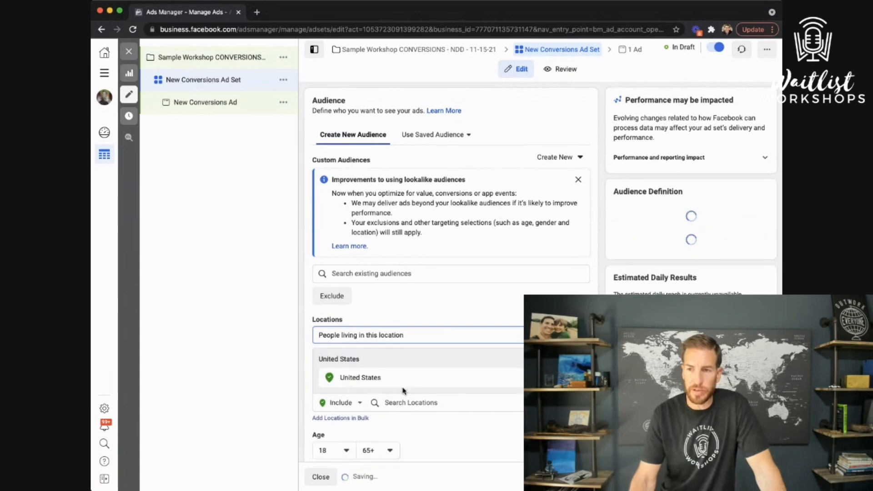
Replace the United States location with ZIP code 78665
{"action": "left_click", "coordinate": [431, 404]}
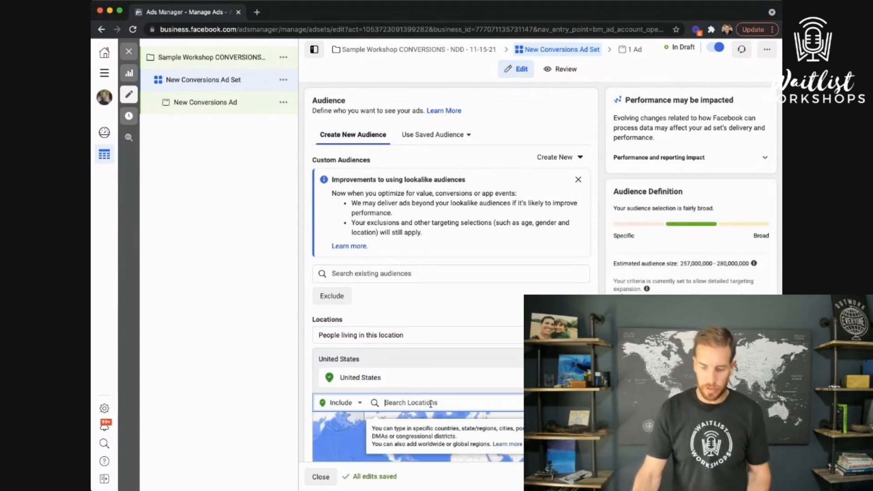
{"action": "type", "text": "78665"}
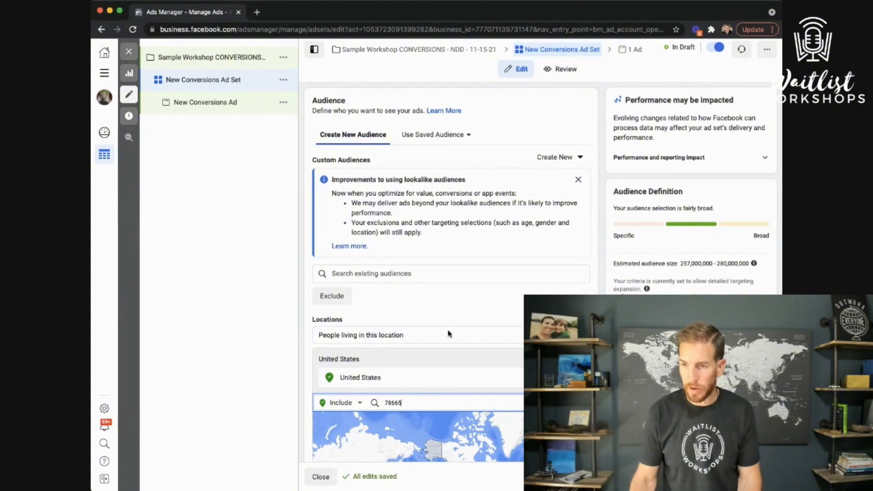
{"action": "scroll", "coordinate": [448, 331], "scroll_direction": "down", "scroll_amount": 2}
{"action": "double_click", "coordinate": [419, 345]}
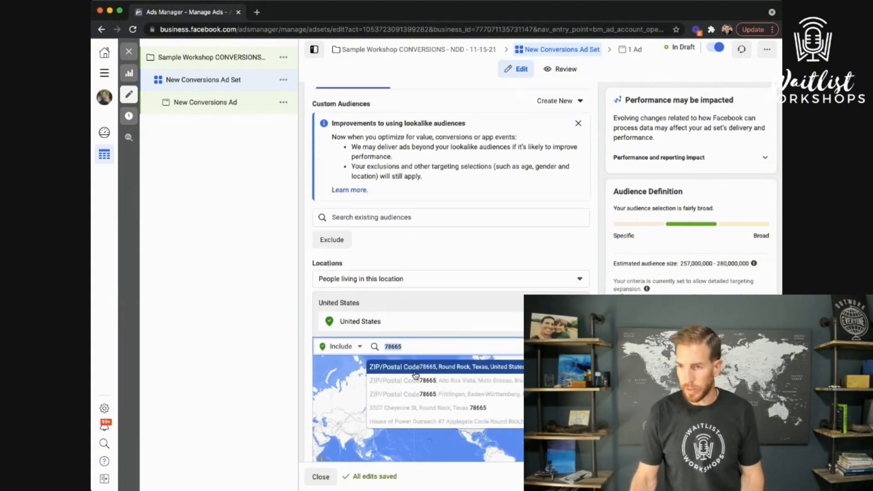
{"action": "left_click", "coordinate": [417, 368]}
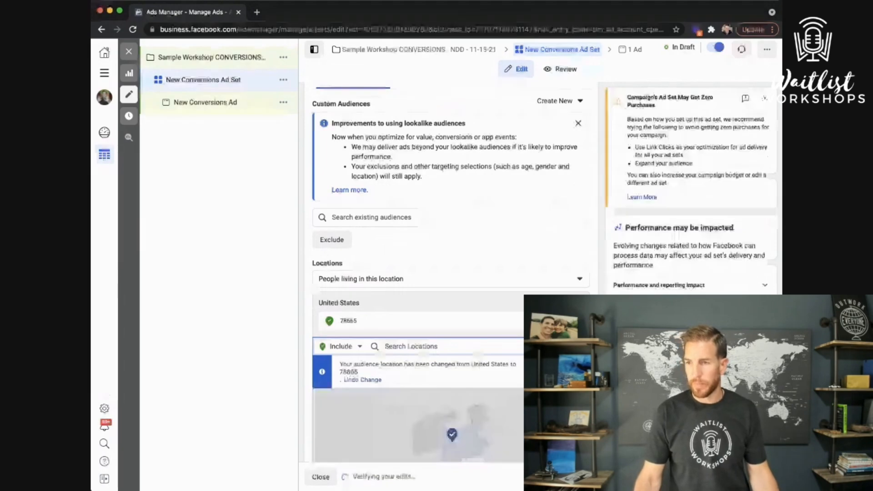
Remove ZIP 78665 and add the San Diego street address with a 10-mile radius
{"action": "scroll", "coordinate": [396, 266], "scroll_direction": "down", "scroll_amount": 2}
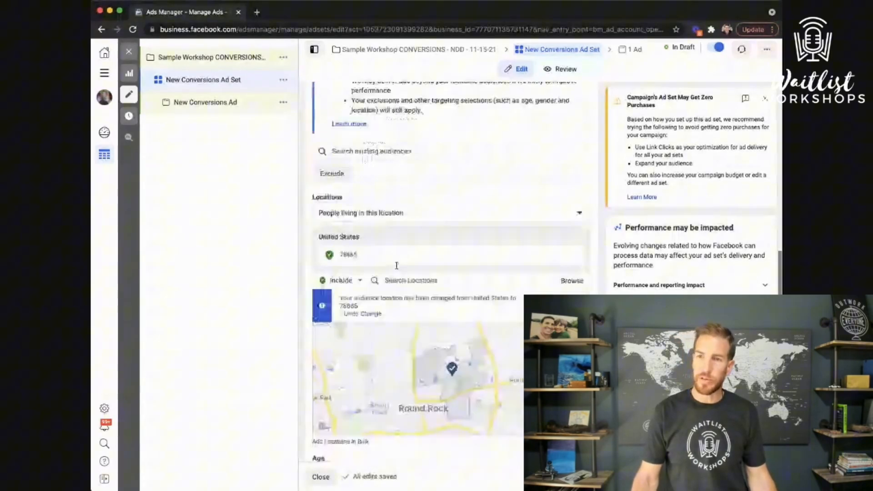
{"action": "left_click", "coordinate": [433, 279]}
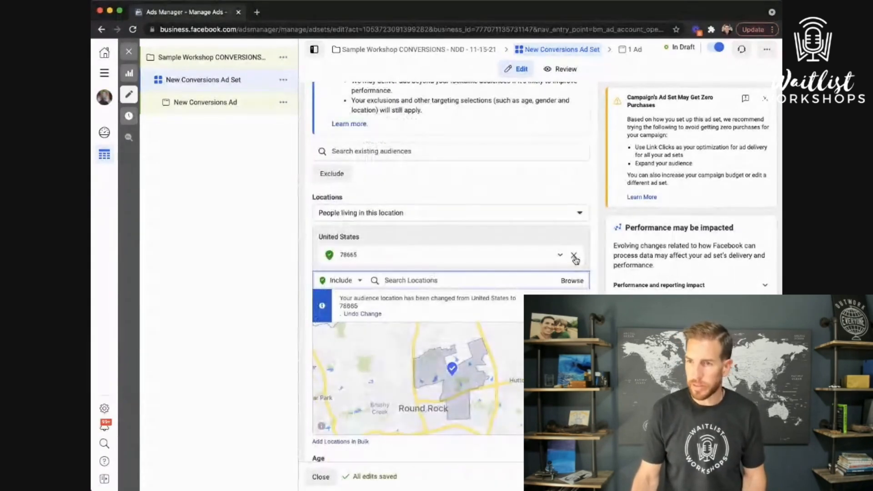
{"action": "left_click", "coordinate": [573, 256]}
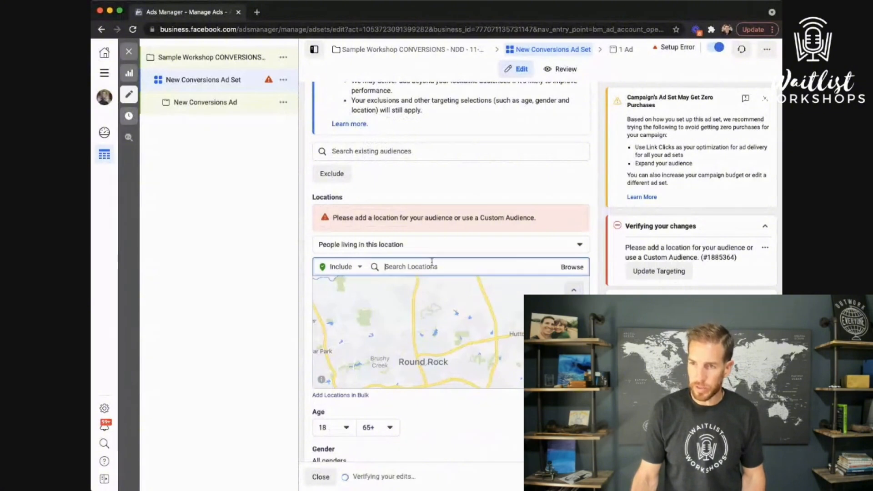
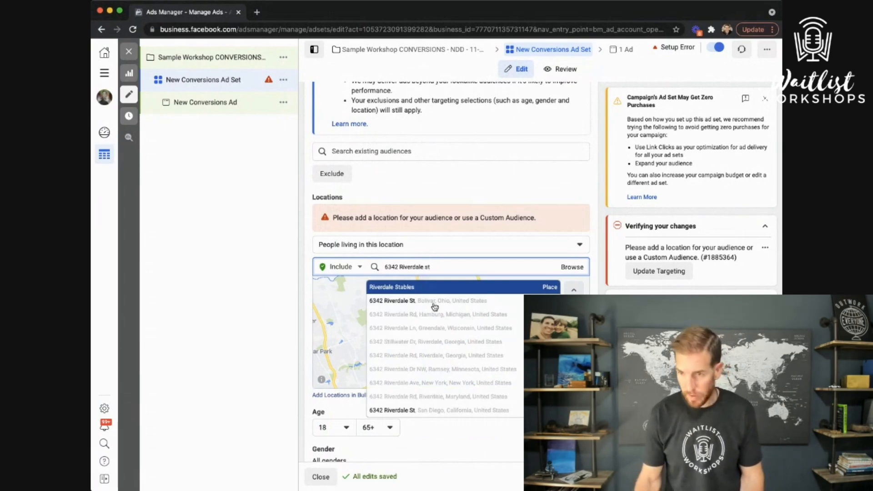
{"action": "left_click", "coordinate": [409, 410]}
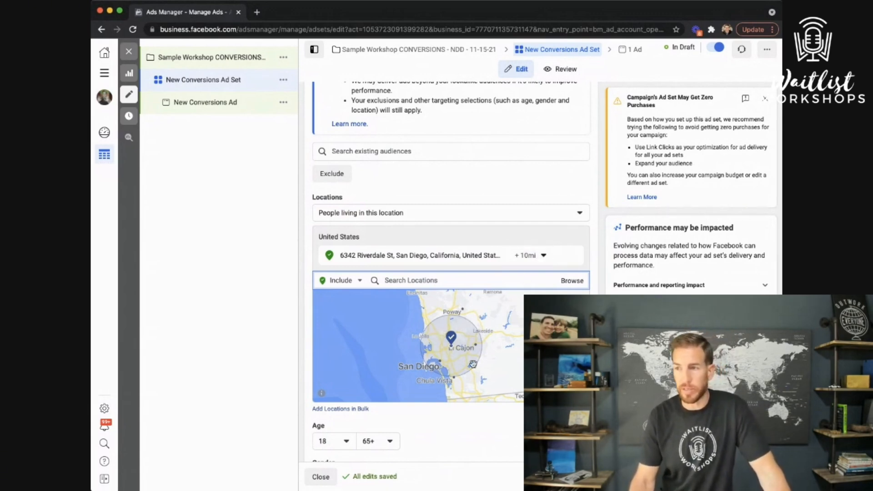
{"action": "scroll", "coordinate": [545, 255], "scroll_direction": "down", "scroll_amount": 2}
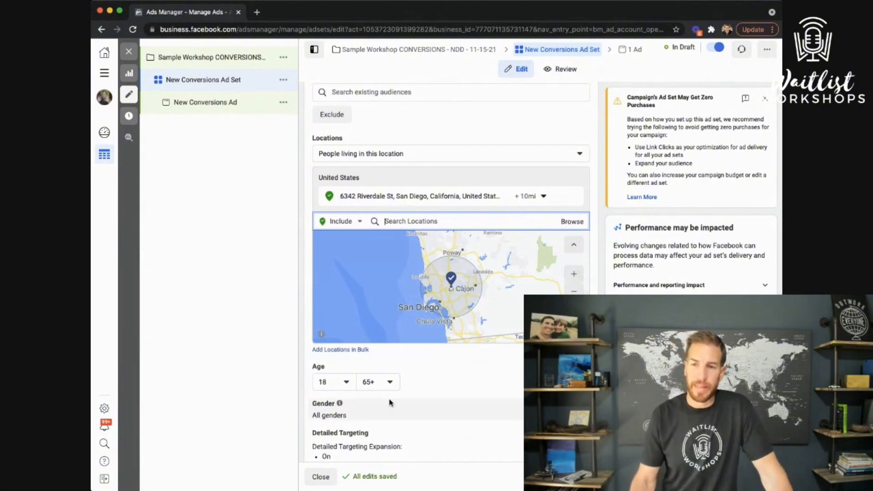
{"action": "scroll", "coordinate": [390, 396], "scroll_direction": "down", "scroll_amount": 1}
Set the minimum age to 30
{"action": "left_click", "coordinate": [348, 360]}
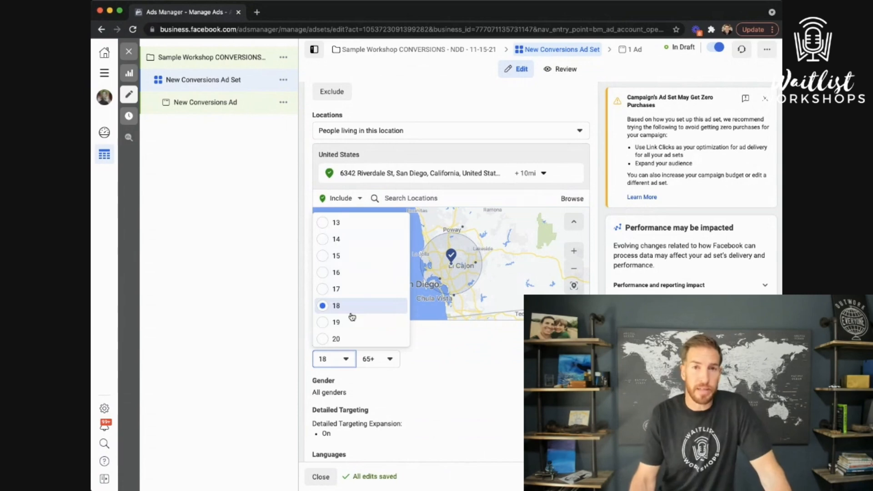
{"action": "scroll", "coordinate": [352, 316], "scroll_direction": "down", "scroll_amount": 5}
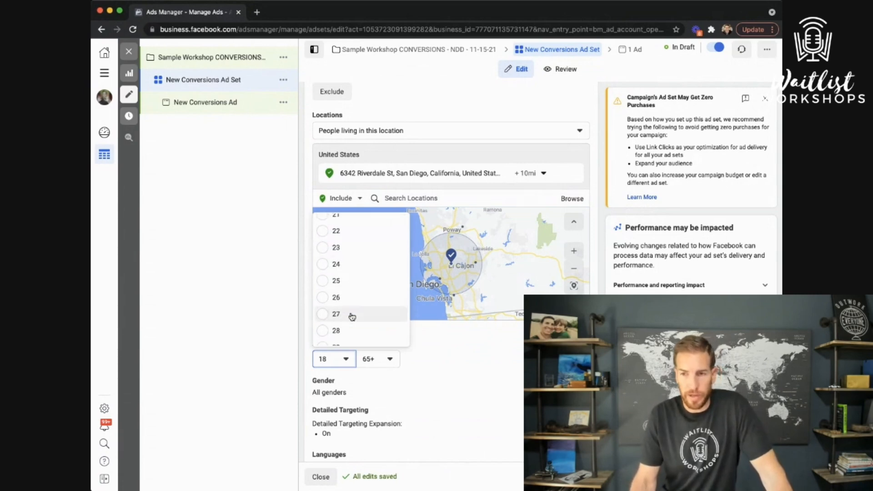
{"action": "scroll", "coordinate": [352, 317], "scroll_direction": "down", "scroll_amount": 2}
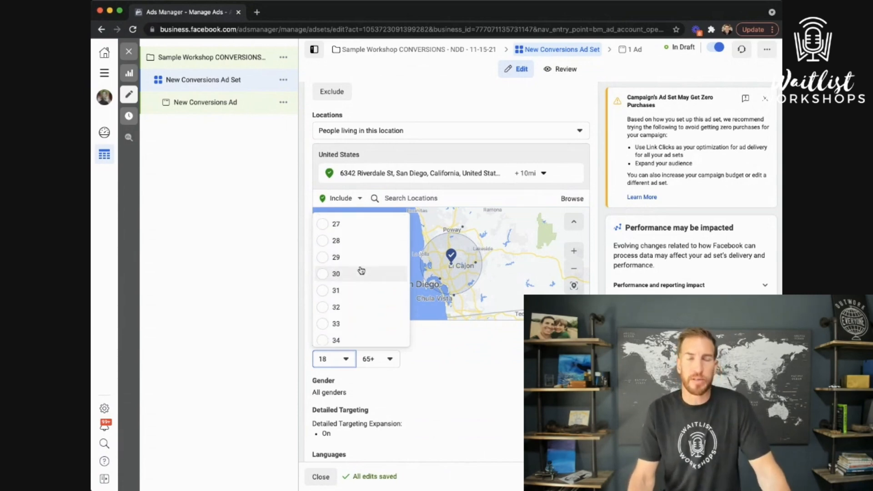
{"action": "scroll", "coordinate": [363, 241], "scroll_direction": "down", "scroll_amount": 1}
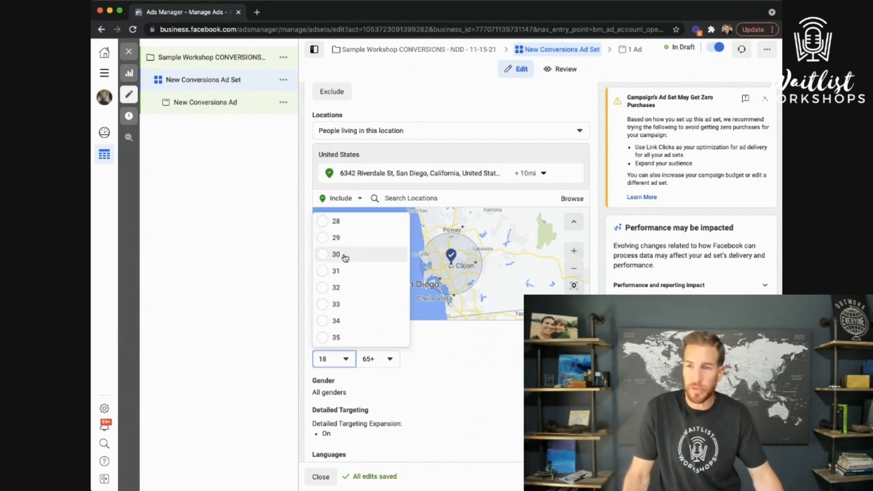
{"action": "scroll", "coordinate": [349, 227], "scroll_direction": "up", "scroll_amount": 1}
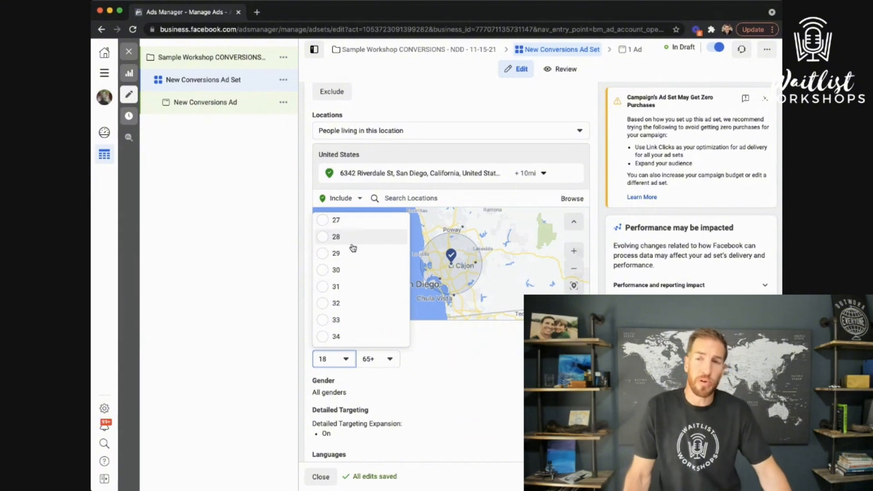
{"action": "scroll", "coordinate": [354, 246], "scroll_direction": "up", "scroll_amount": 1}
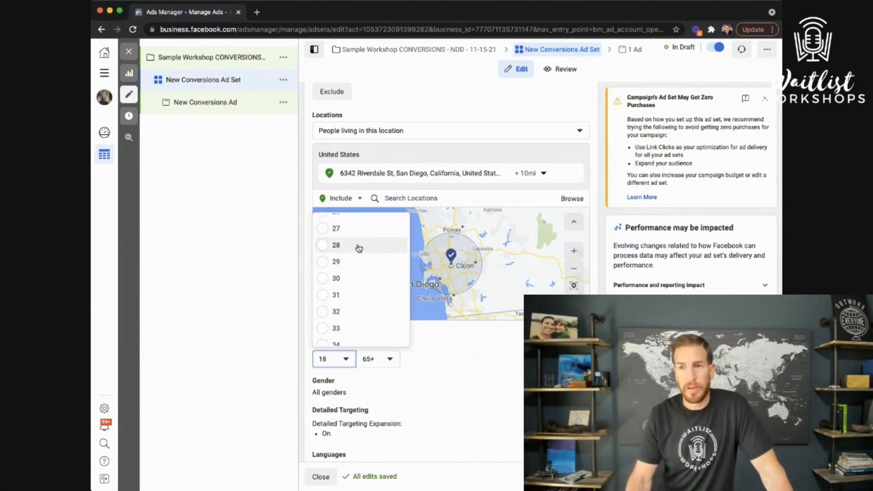
{"action": "scroll", "coordinate": [359, 247], "scroll_direction": "up", "scroll_amount": 1}
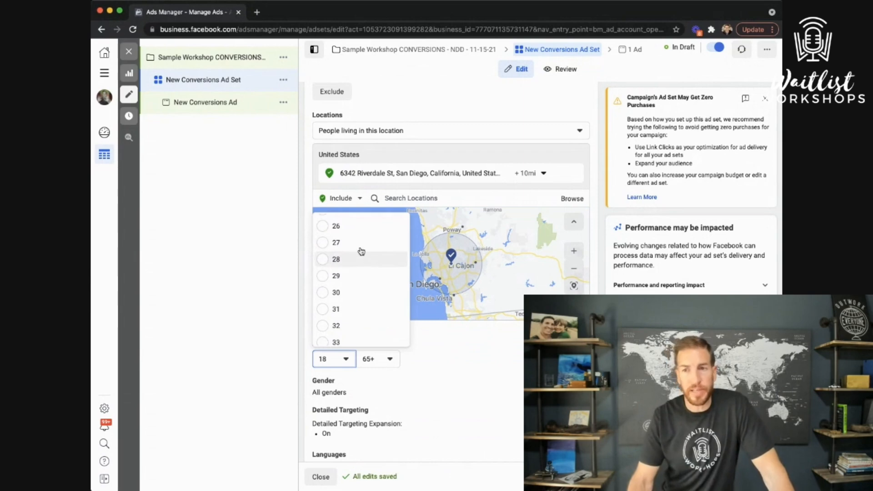
{"action": "scroll", "coordinate": [357, 268], "scroll_direction": "down", "scroll_amount": 1}
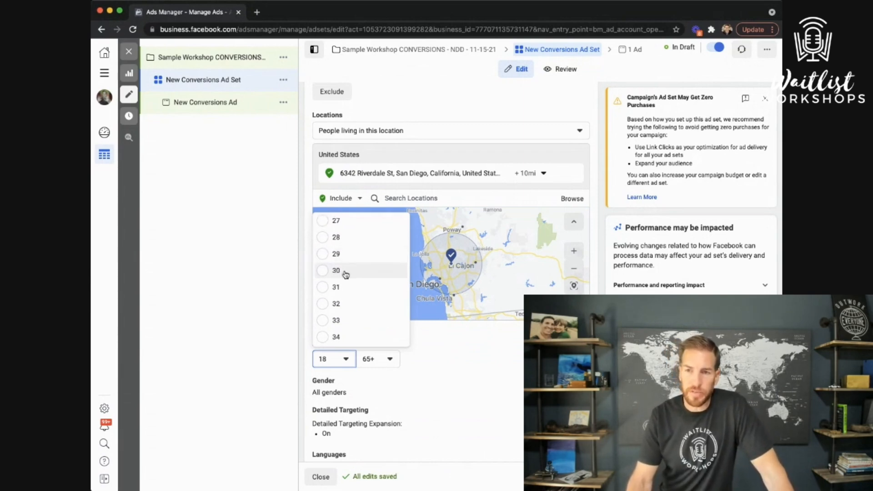
{"action": "left_click", "coordinate": [346, 272]}
Lower the maximum age from 65+ to 48
{"action": "left_click", "coordinate": [389, 362]}
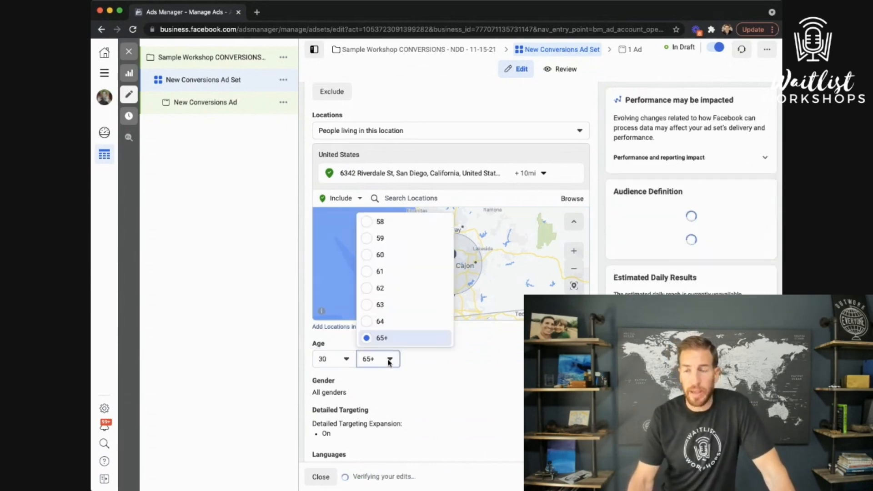
{"action": "scroll", "coordinate": [400, 303], "scroll_direction": "up", "scroll_amount": 5}
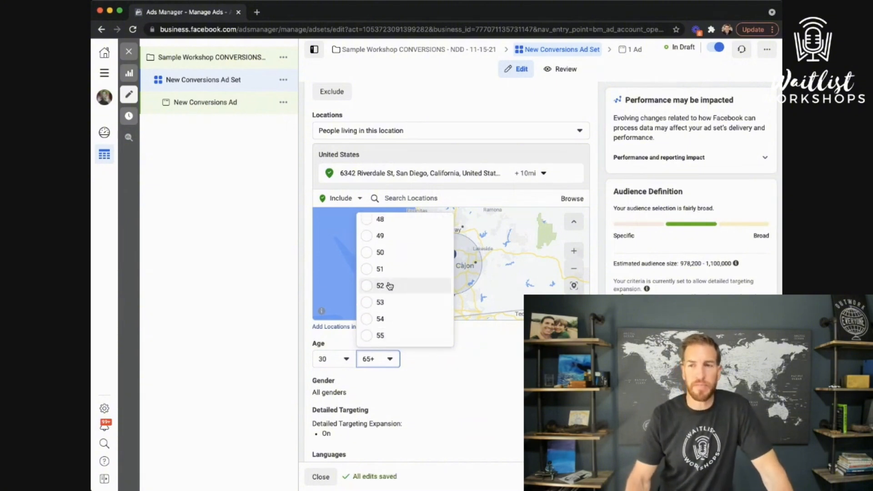
{"action": "scroll", "coordinate": [389, 268], "scroll_direction": "up", "scroll_amount": 1}
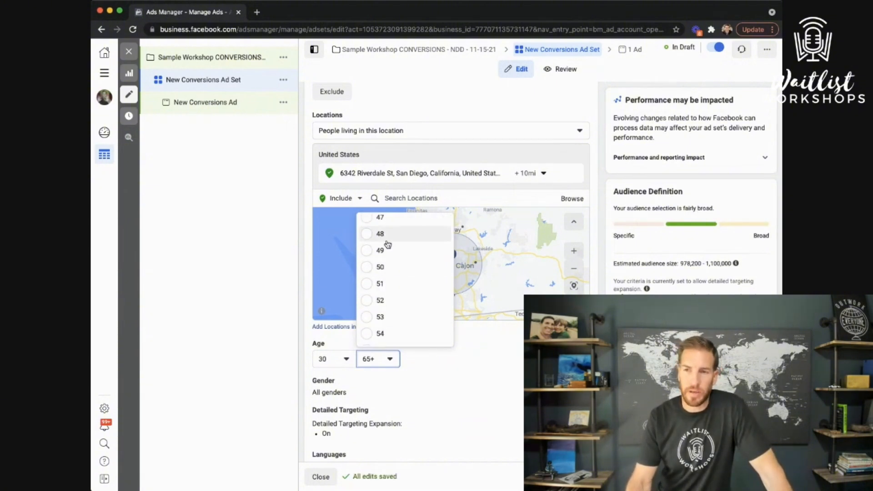
{"action": "left_click", "coordinate": [386, 235]}
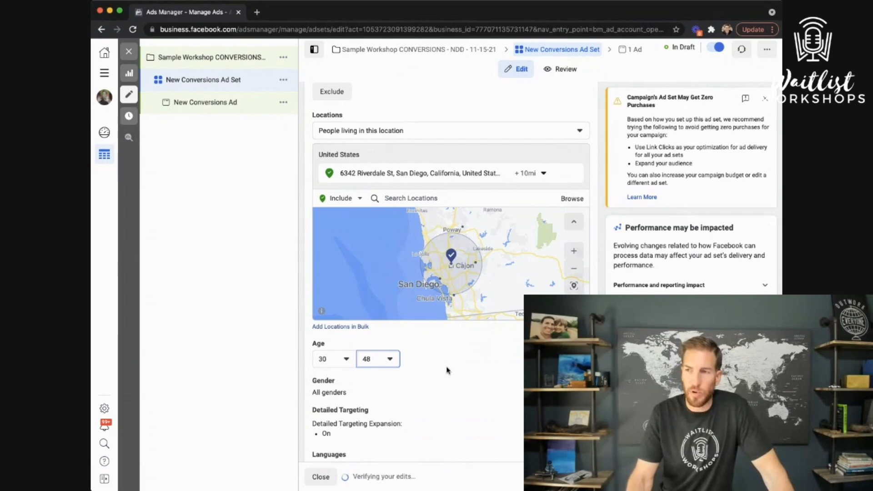
{"action": "scroll", "coordinate": [450, 272], "scroll_direction": "down", "scroll_amount": 1}
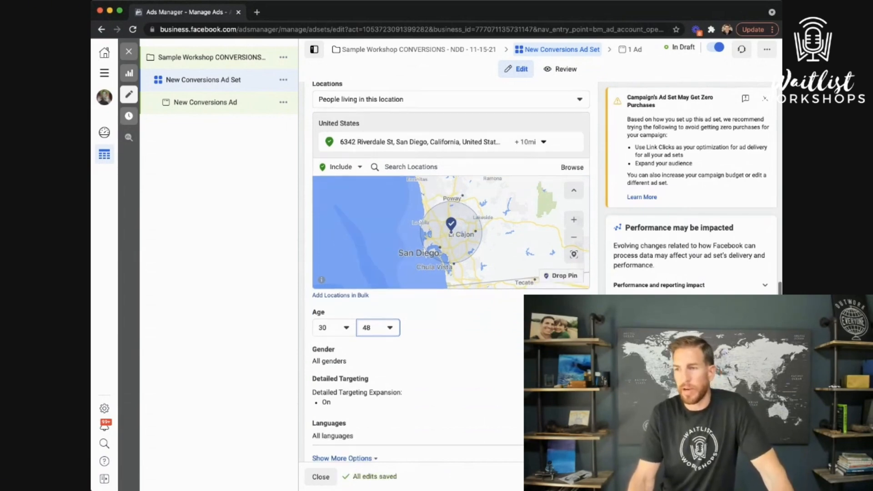
Close the audience size popup and set Gender to Women
{"action": "left_click", "coordinate": [465, 338]}
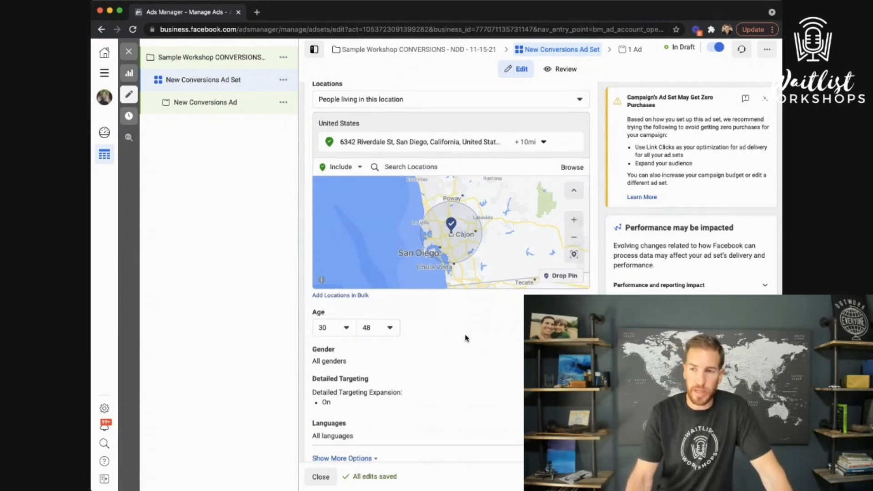
{"action": "left_click", "coordinate": [409, 354]}
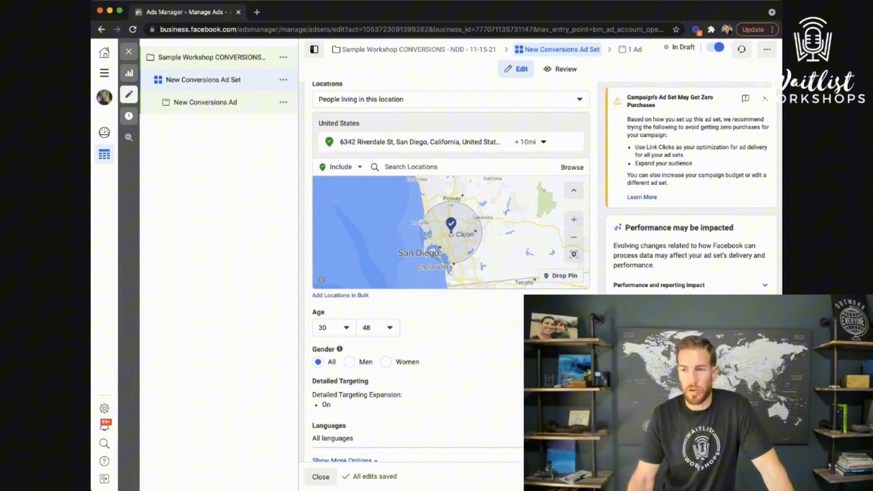
{"action": "left_click", "coordinate": [385, 362]}
{"action": "scroll", "coordinate": [463, 367], "scroll_direction": "down", "scroll_amount": 2}
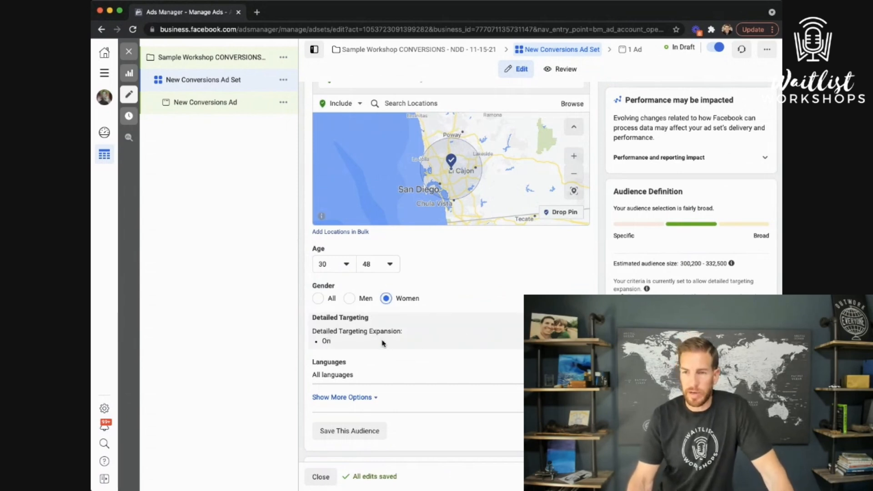
Set the audience language to English (All), removing it and re-adding it via an 'eng' search
{"action": "left_click", "coordinate": [504, 339]}
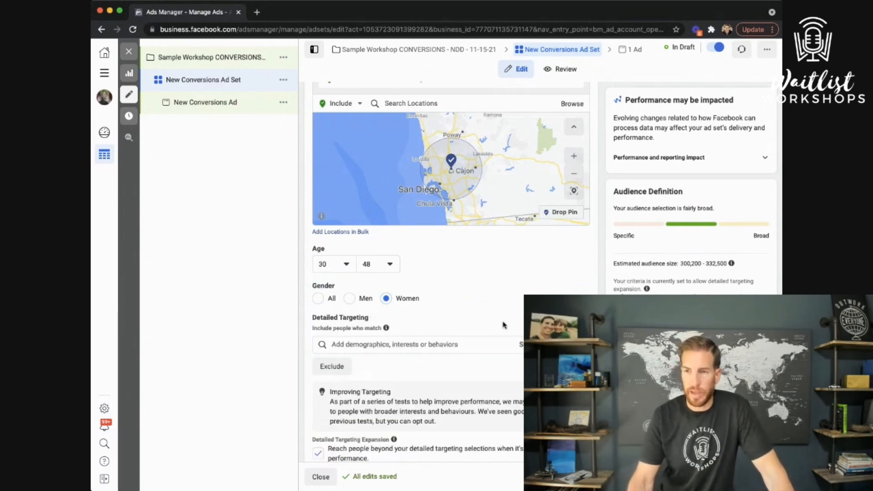
{"action": "scroll", "coordinate": [436, 318], "scroll_direction": "down", "scroll_amount": 5}
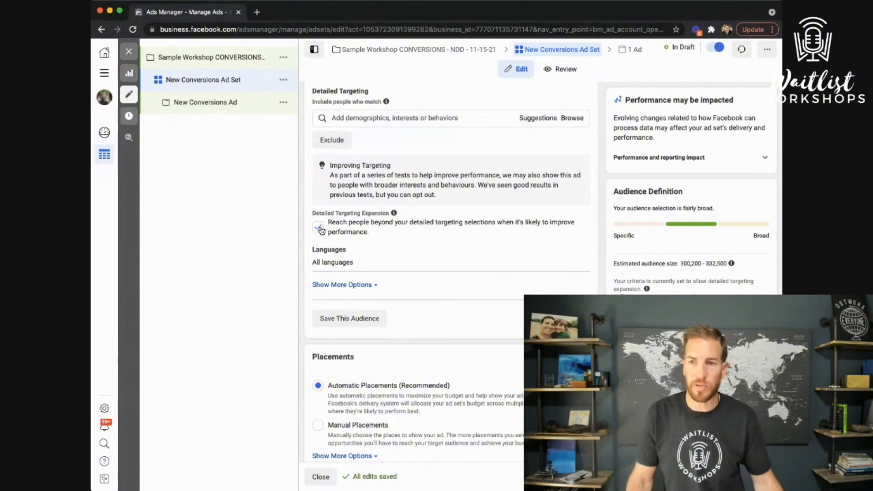
{"action": "left_click", "coordinate": [582, 256]}
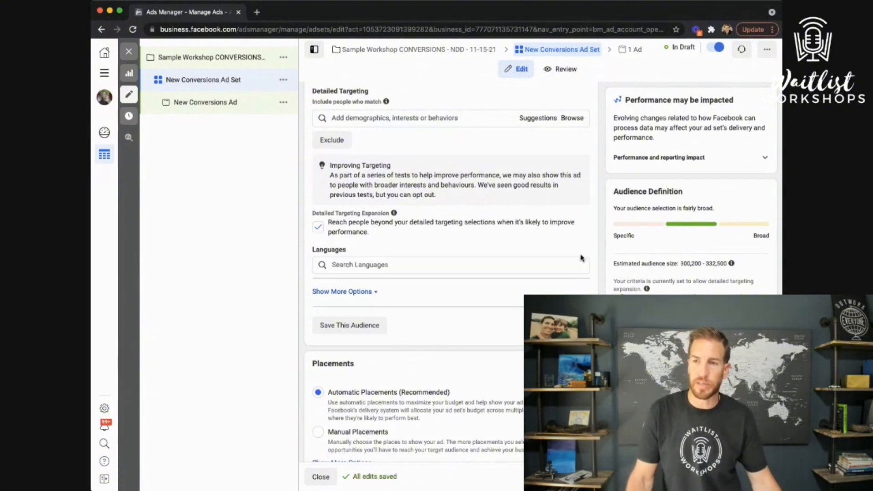
{"action": "left_click", "coordinate": [423, 262]}
{"action": "type", "text": "englis"}
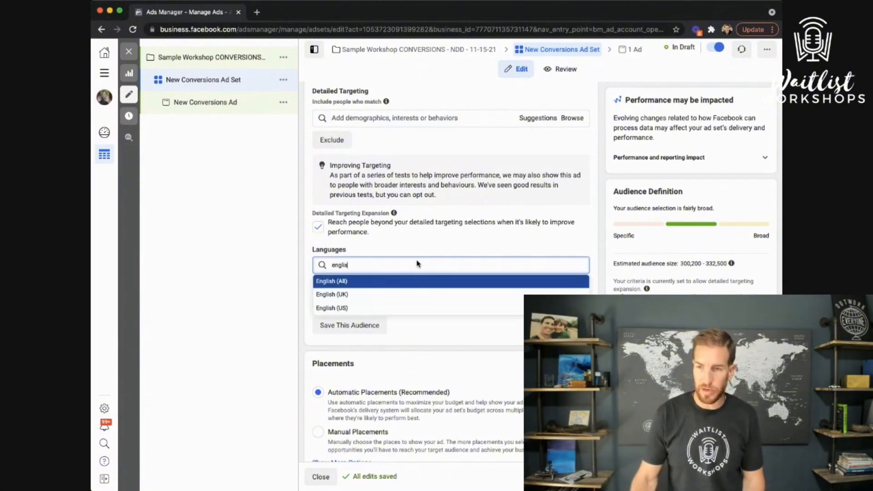
{"action": "left_click", "coordinate": [402, 282]}
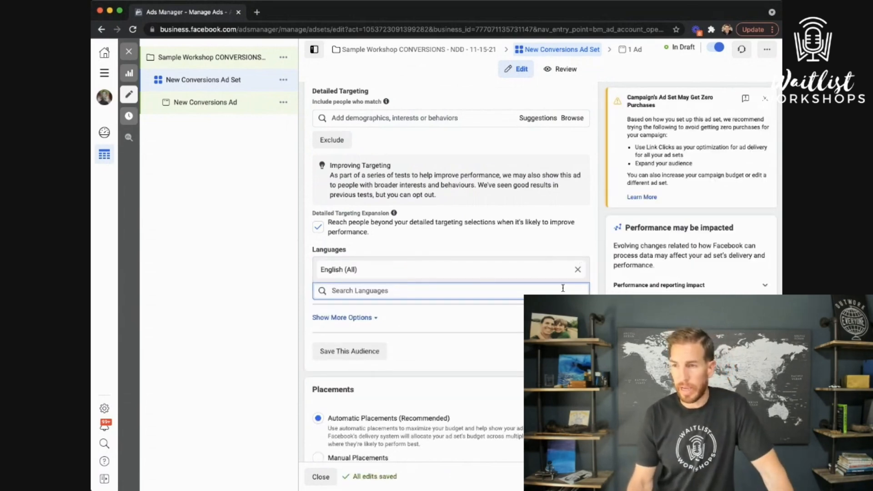
{"action": "left_click", "coordinate": [578, 271]}
{"action": "left_click", "coordinate": [578, 271]}
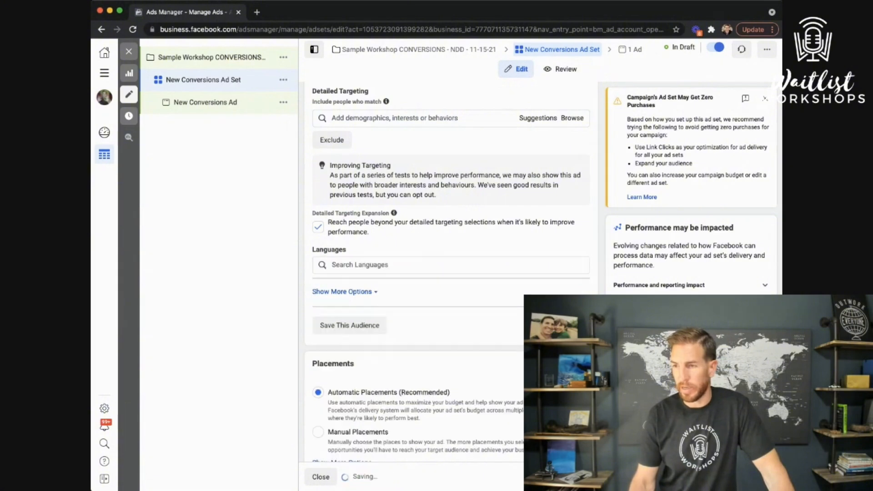
{"action": "left_click", "coordinate": [385, 264]}
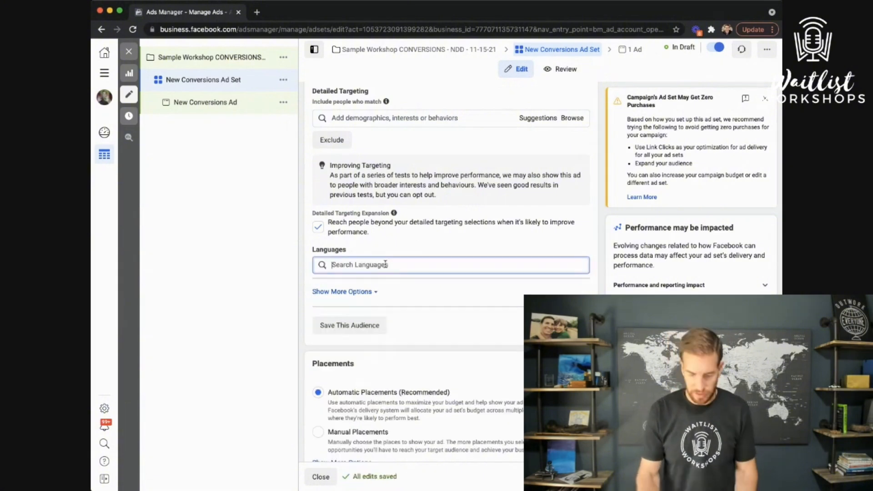
{"action": "type", "text": "eng"}
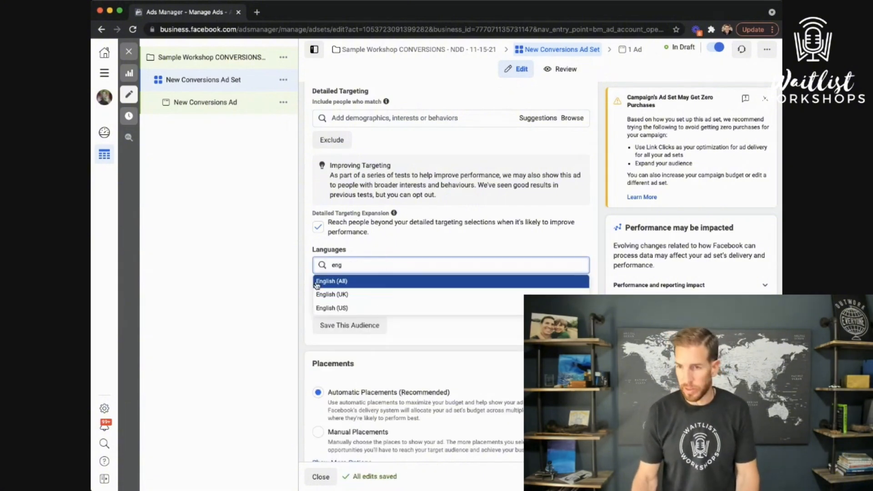
{"action": "left_click", "coordinate": [337, 281]}
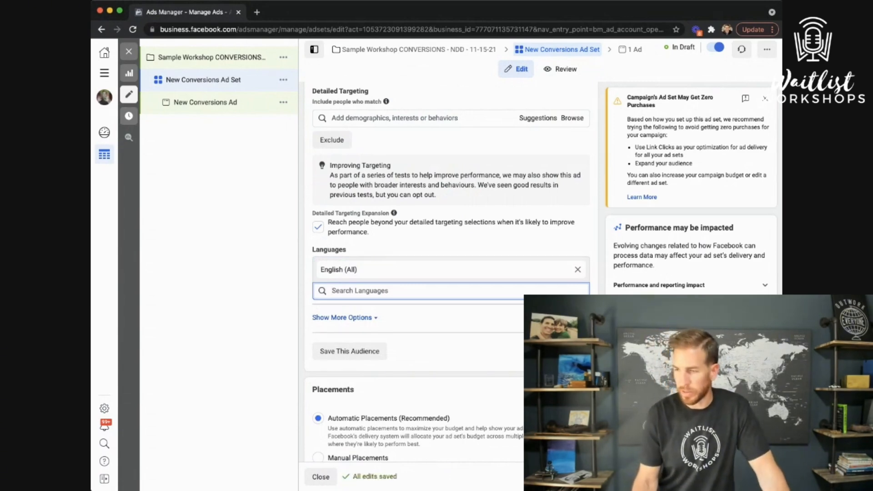
{"action": "scroll", "coordinate": [464, 345], "scroll_direction": "down", "scroll_amount": 4}
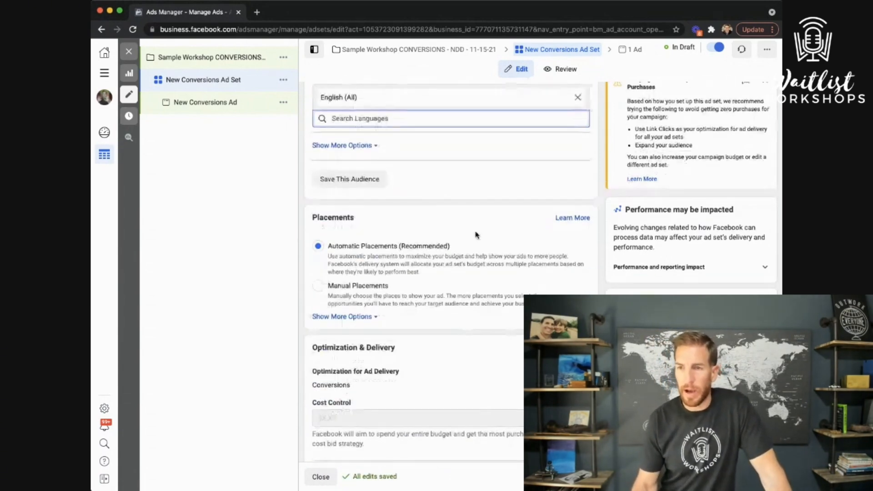
{"action": "scroll", "coordinate": [420, 227], "scroll_direction": "up", "scroll_amount": 4}
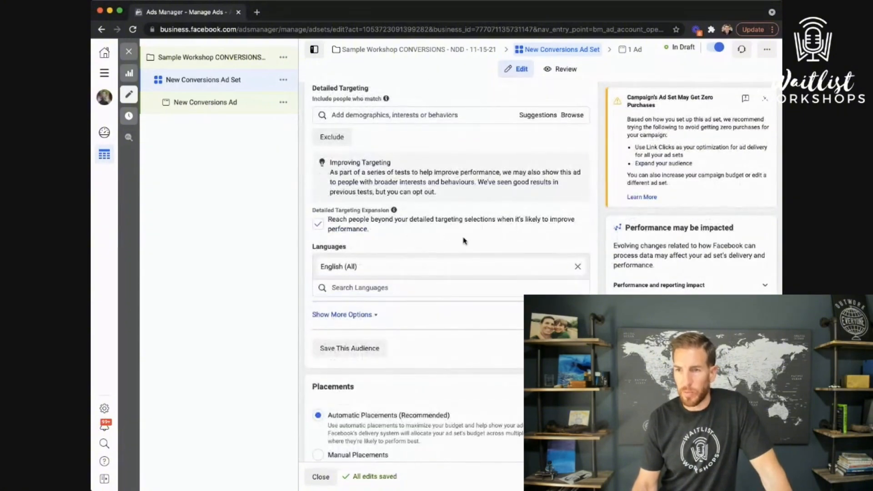
{"action": "scroll", "coordinate": [464, 239], "scroll_direction": "up", "scroll_amount": 2}
{"action": "scroll", "coordinate": [463, 240], "scroll_direction": "up", "scroll_amount": 2}
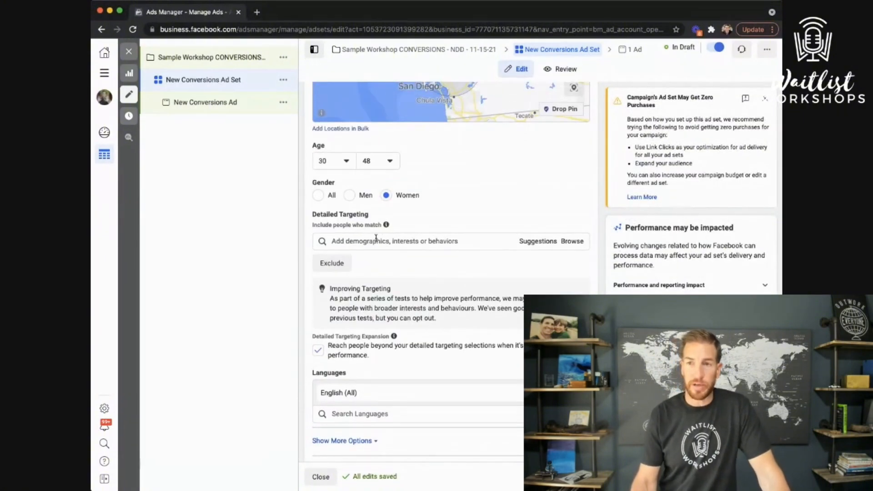
{"action": "scroll", "coordinate": [454, 214], "scroll_direction": "up", "scroll_amount": 4}
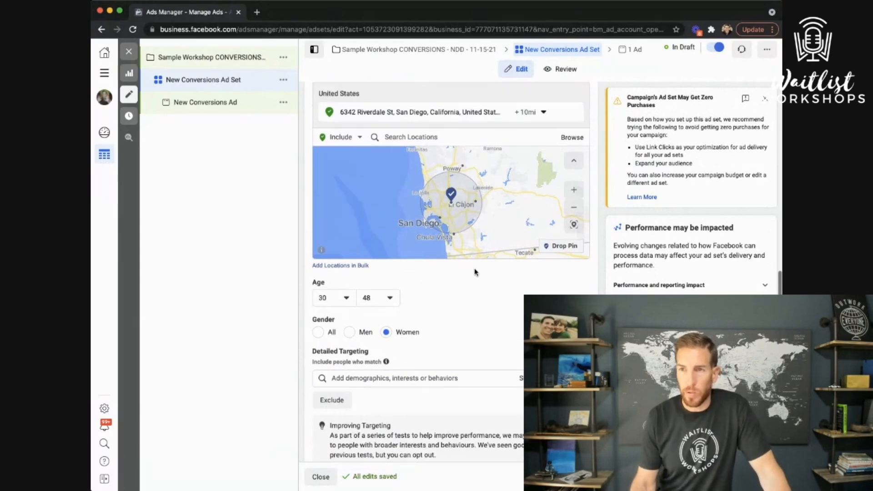
{"action": "scroll", "coordinate": [474, 272], "scroll_direction": "up", "scroll_amount": 3}
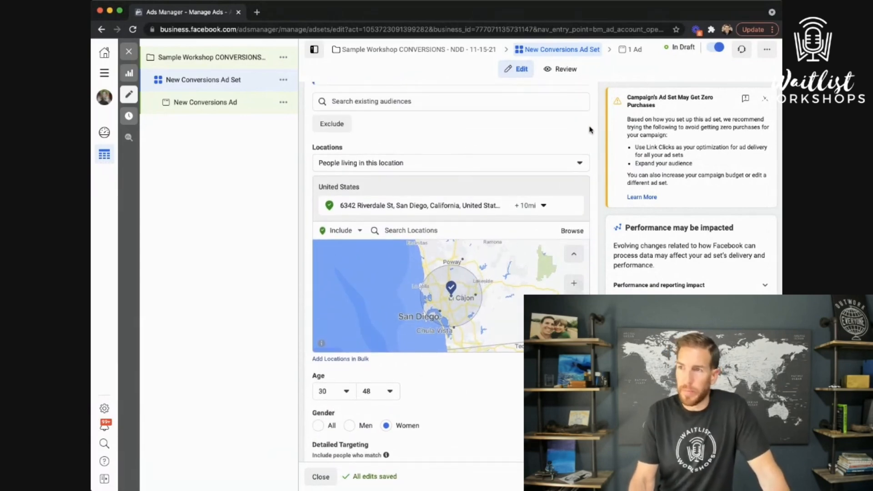
{"action": "scroll", "coordinate": [592, 136], "scroll_direction": "up", "scroll_amount": 3}
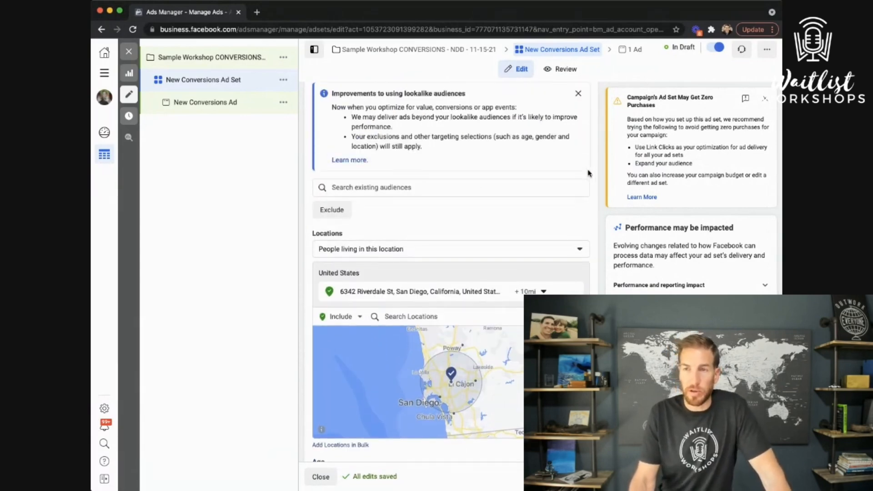
{"action": "scroll", "coordinate": [588, 173], "scroll_direction": "up", "scroll_amount": 5}
{"action": "scroll", "coordinate": [523, 248], "scroll_direction": "down", "scroll_amount": 3}
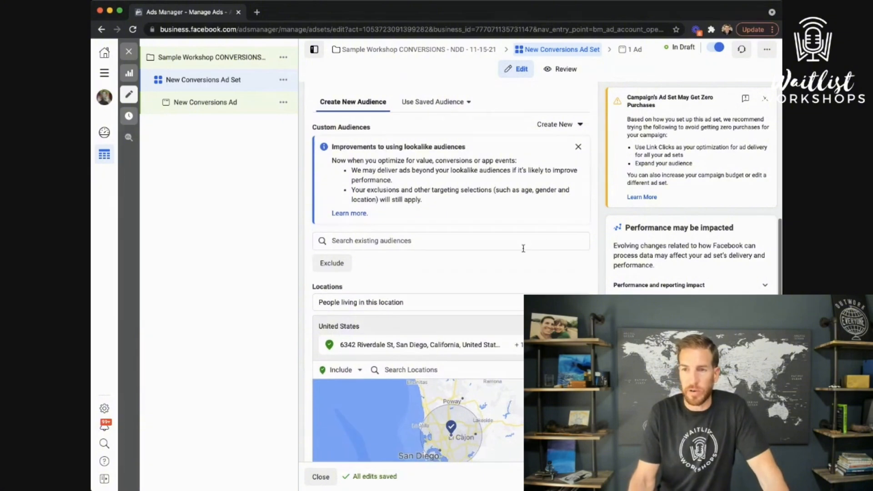
{"action": "left_click", "coordinate": [464, 241]}
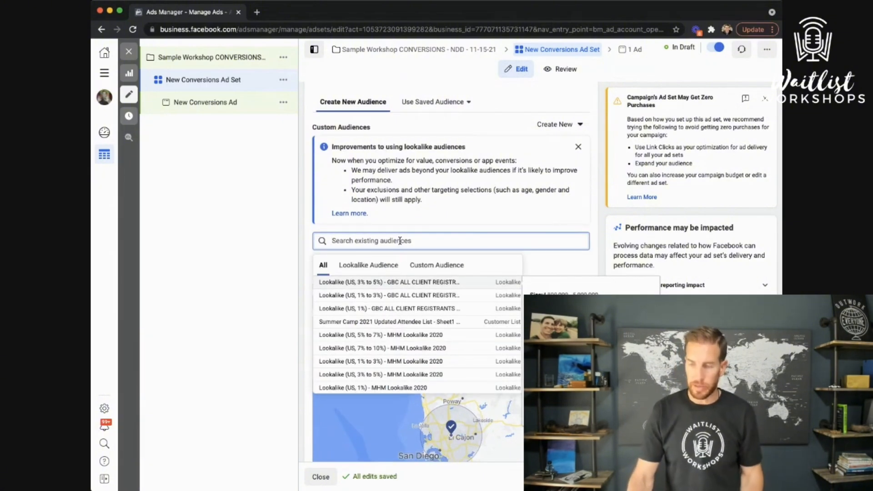
{"action": "type", "text": "ndd"}
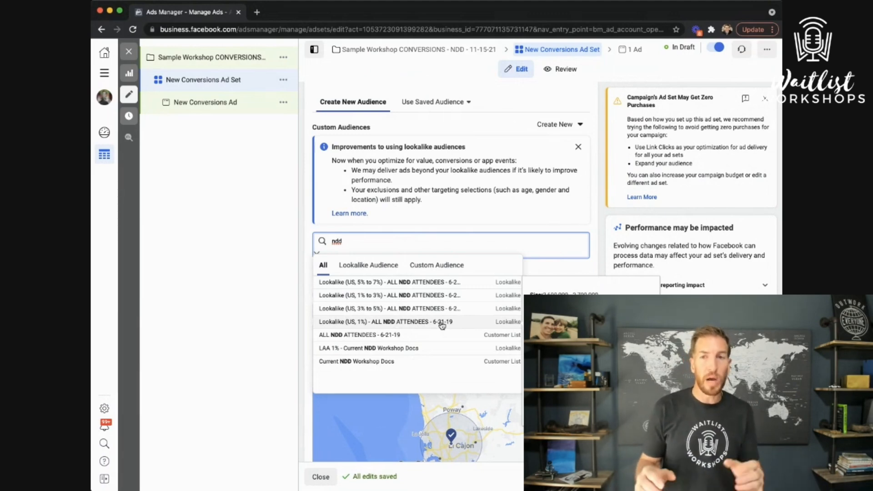
{"action": "left_click", "coordinate": [597, 263]}
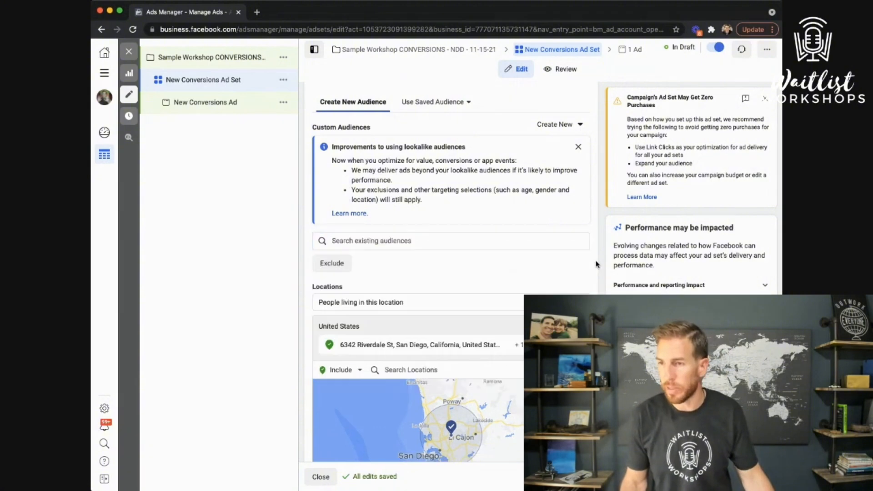
{"action": "left_click", "coordinate": [581, 127]}
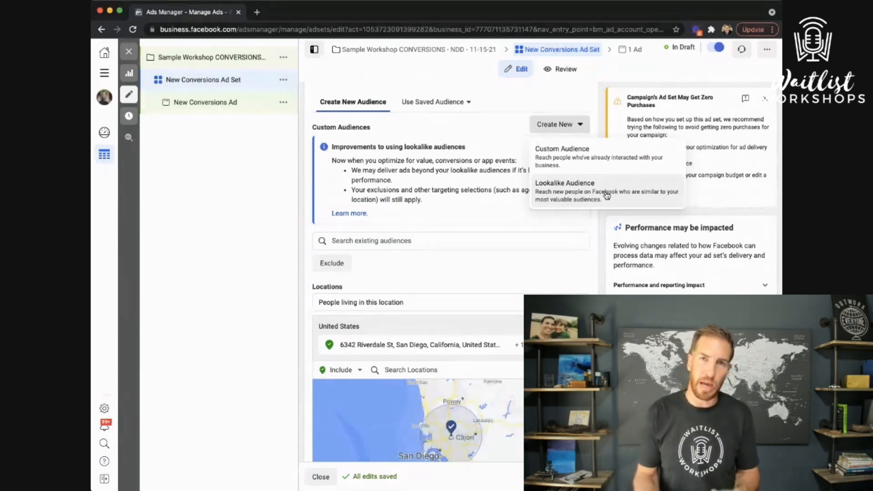
{"action": "left_click", "coordinate": [603, 267]}
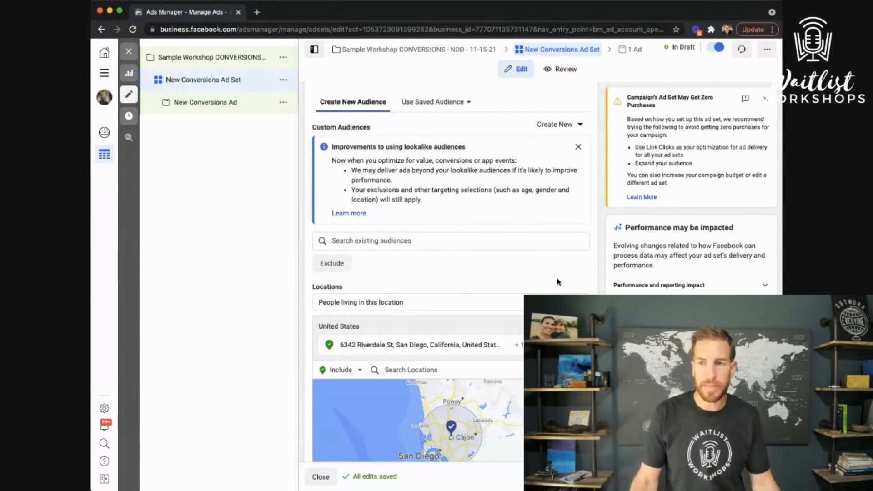
Search detailed targeting for 'yog' and add Yoga as an interest
{"action": "scroll", "coordinate": [556, 281], "scroll_direction": "down", "scroll_amount": 3}
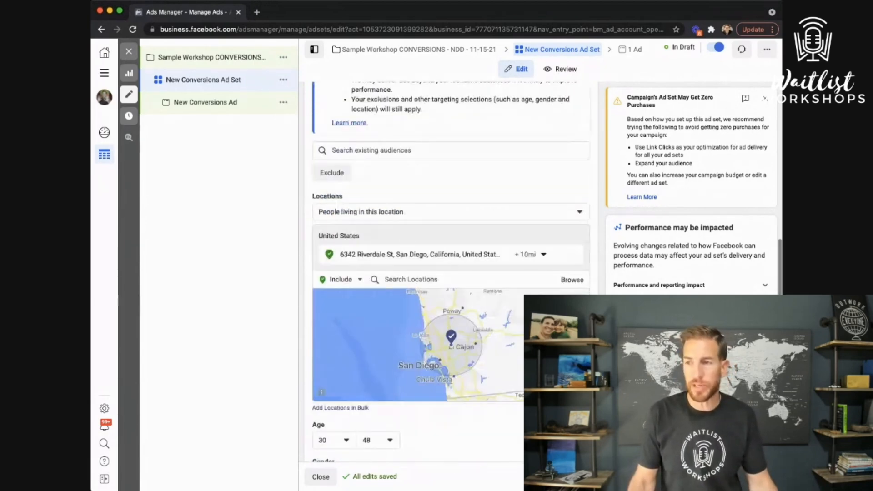
{"action": "scroll", "coordinate": [446, 258], "scroll_direction": "down", "scroll_amount": 6}
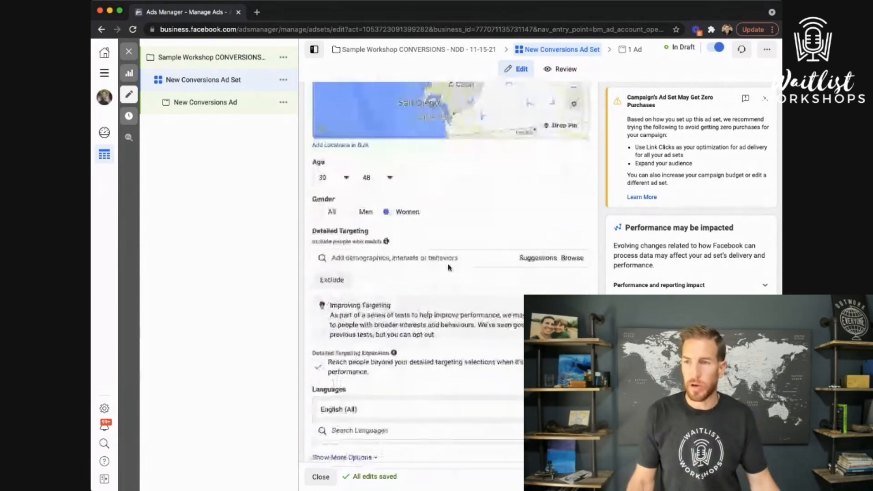
{"action": "left_click", "coordinate": [447, 258]}
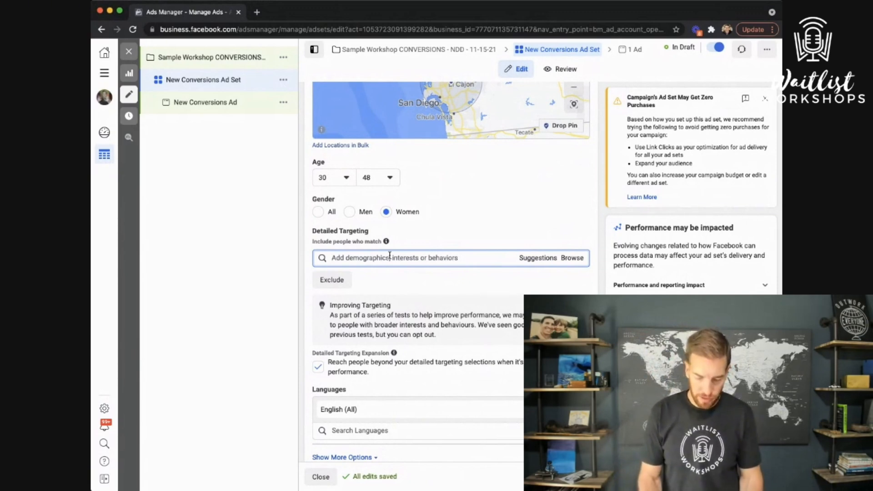
{"action": "type", "text": "dr m"}
{"action": "key", "text": "BackSpace"}
{"action": "key", "text": "BackSpace"}
{"action": "key", "text": "BackSpace"}
{"action": "key", "text": "BackSpace"}
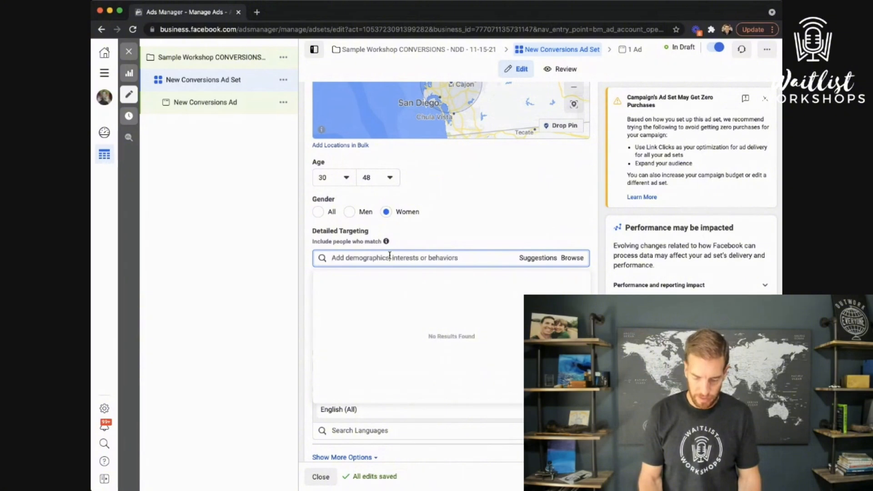
{"action": "type", "text": "yoga"}
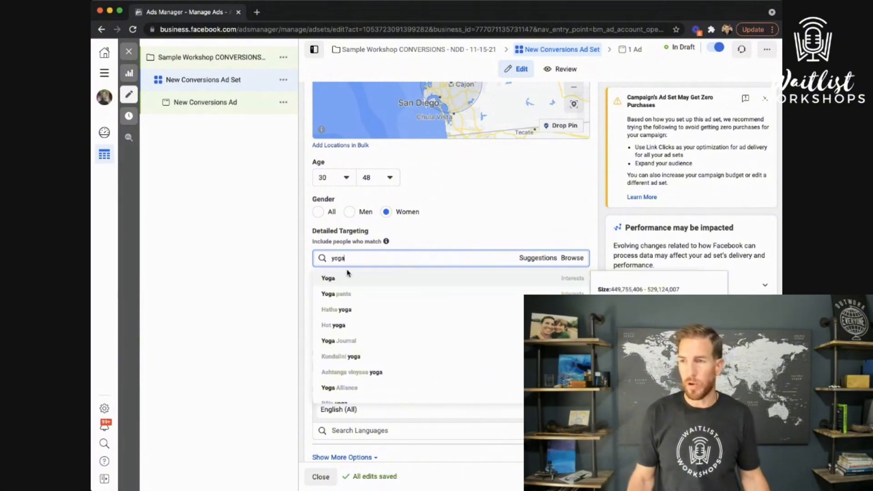
{"action": "left_click", "coordinate": [541, 280]}
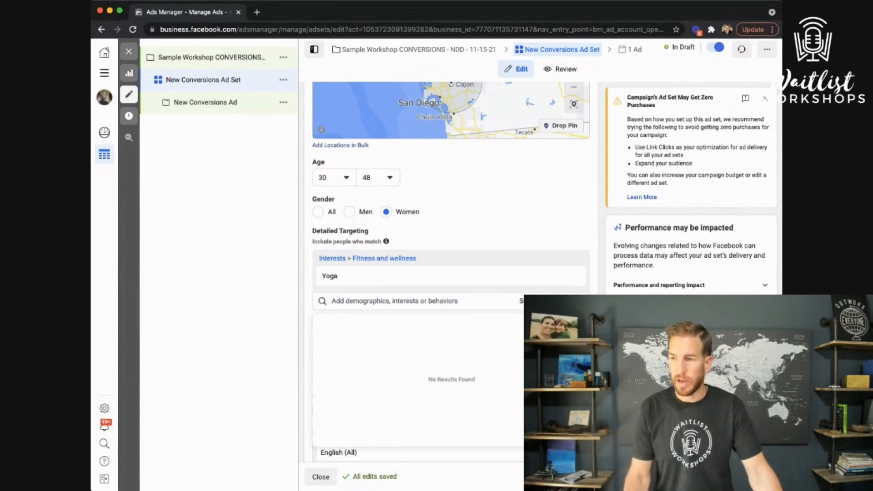
Turn off detailed targeting expansion and remove the Yoga interest
{"action": "scroll", "coordinate": [528, 224], "scroll_direction": "down", "scroll_amount": 5}
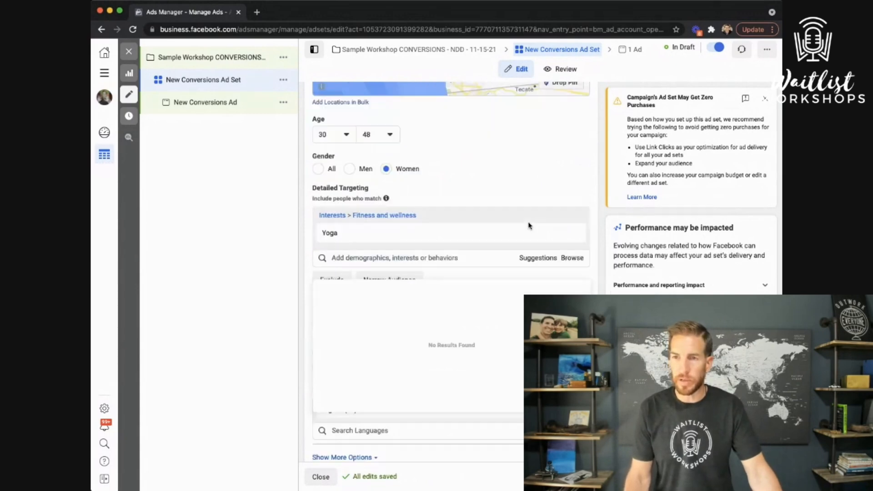
{"action": "scroll", "coordinate": [432, 273], "scroll_direction": "up", "scroll_amount": 1}
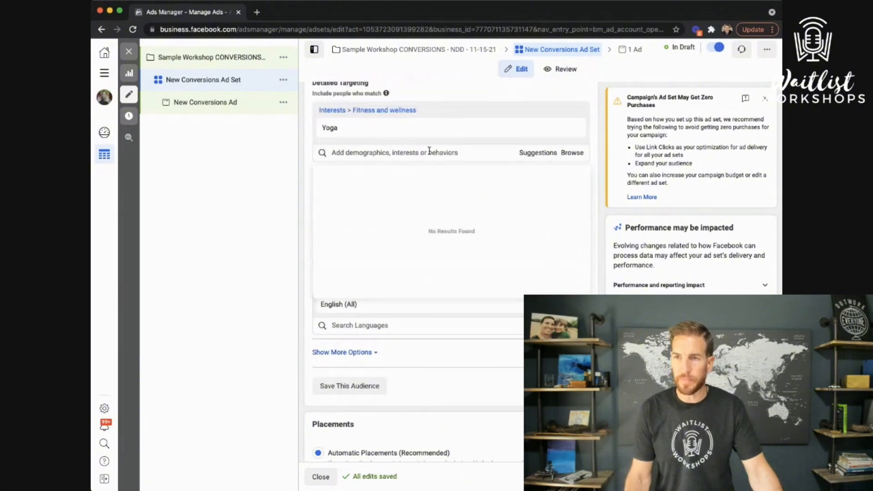
{"action": "left_click", "coordinate": [401, 136]}
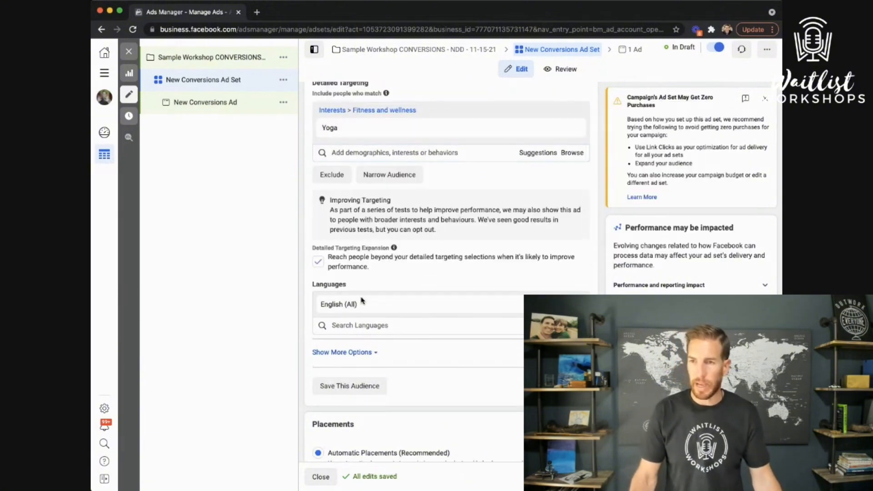
{"action": "left_click", "coordinate": [319, 263]}
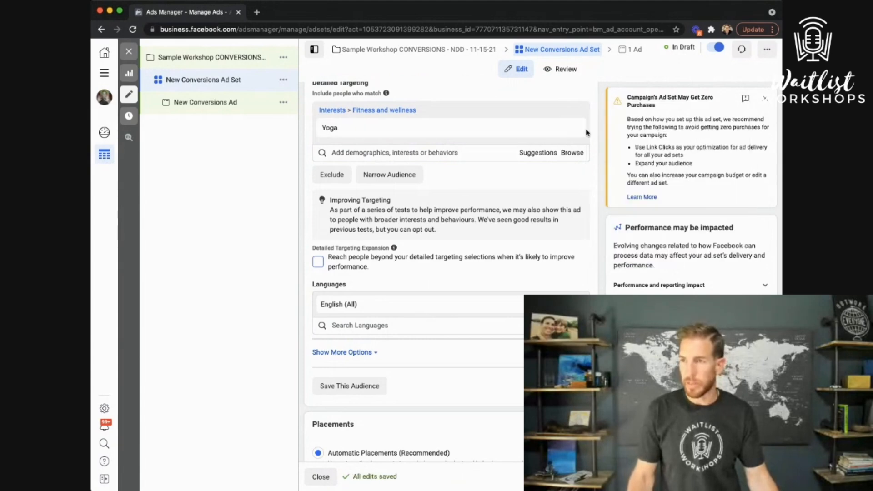
{"action": "left_click", "coordinate": [572, 129]}
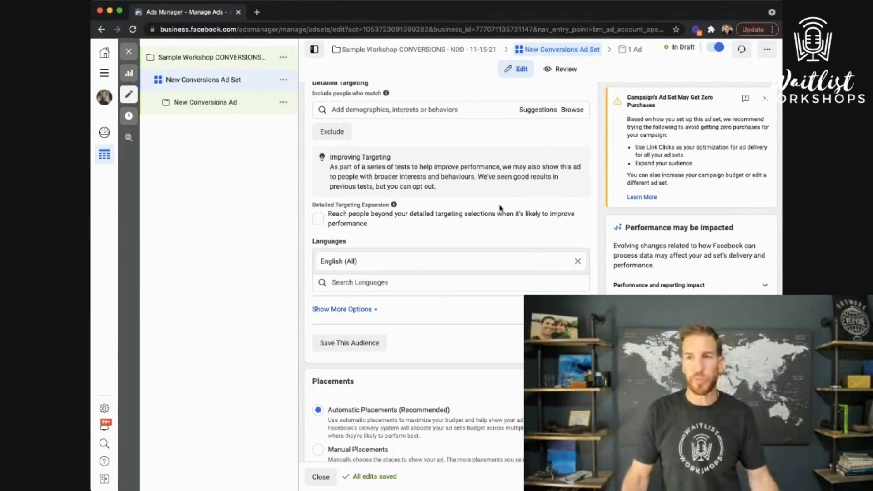
Search 'or' in Detailed Targeting and add the Organic interest
{"action": "left_click", "coordinate": [385, 108]}
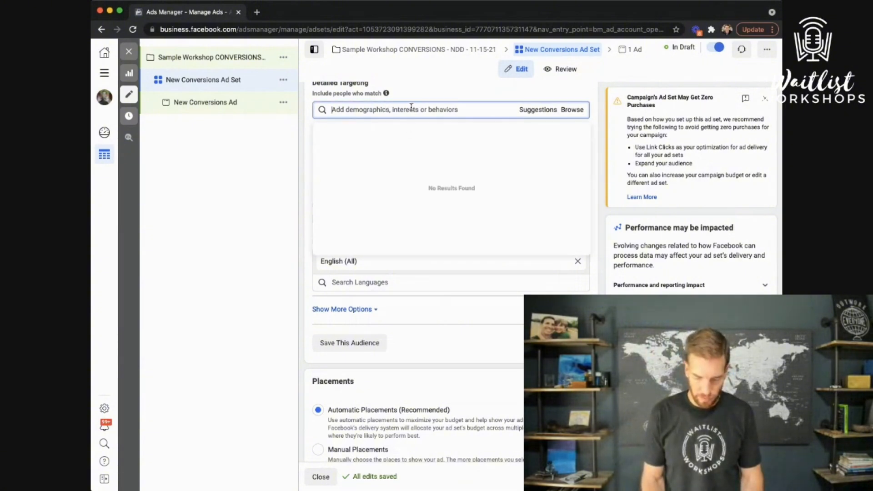
{"action": "type", "text": "organic"}
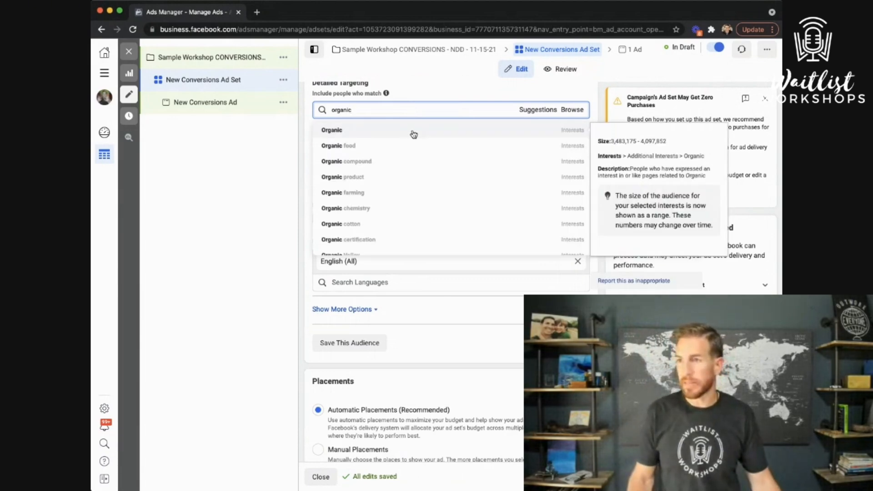
{"action": "left_click", "coordinate": [415, 131]}
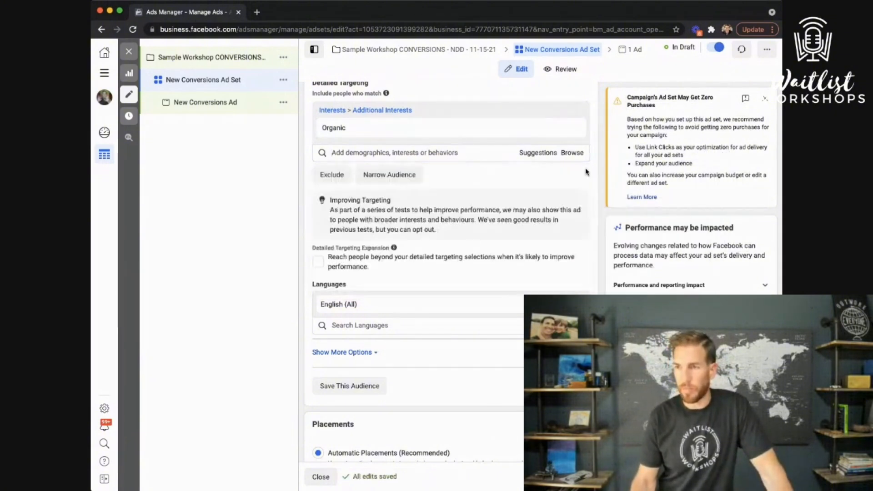
Add Organic product, Healthy Habits and Natural foods from the suggested interests
{"action": "left_click", "coordinate": [535, 154]}
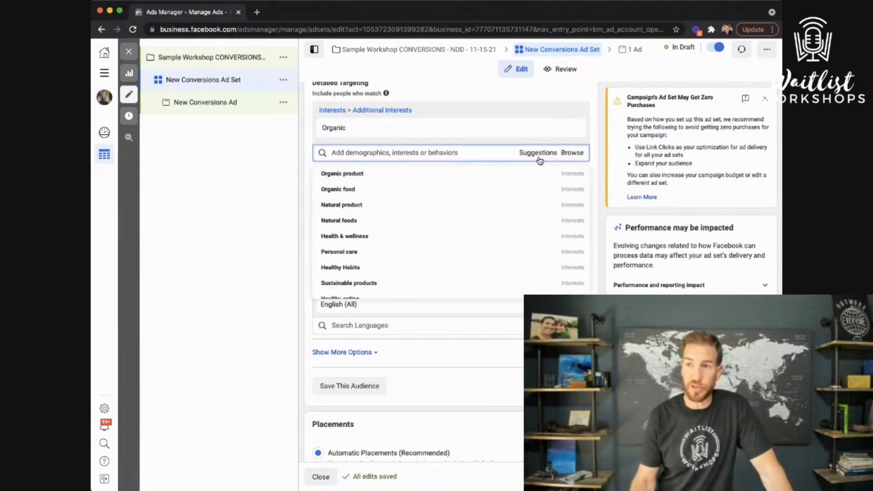
{"action": "mouse_move", "coordinate": [397, 175]}
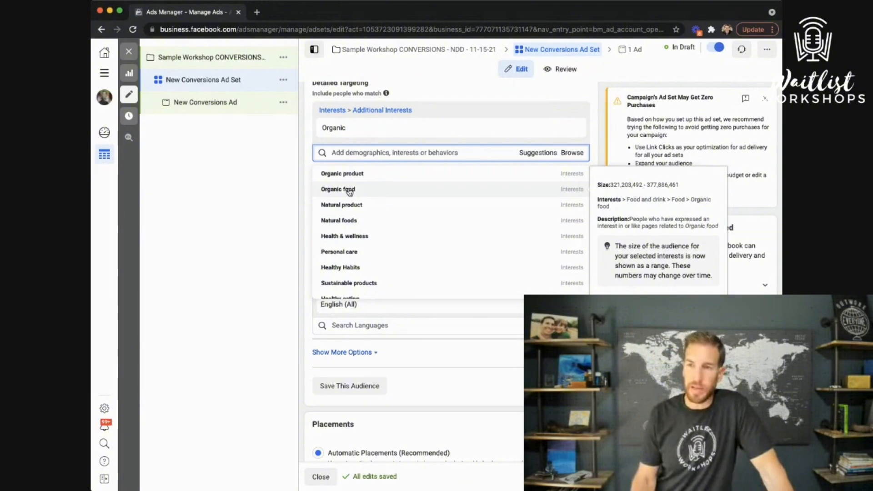
{"action": "left_click", "coordinate": [349, 173]}
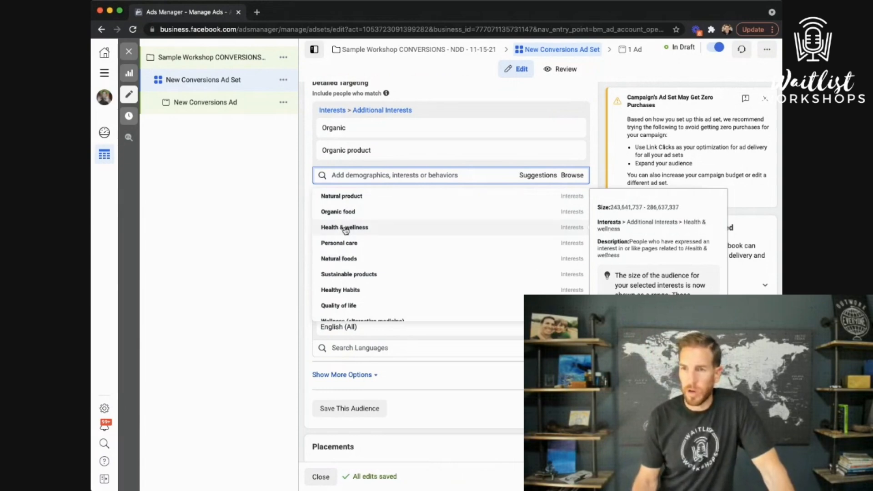
{"action": "left_click", "coordinate": [338, 291]}
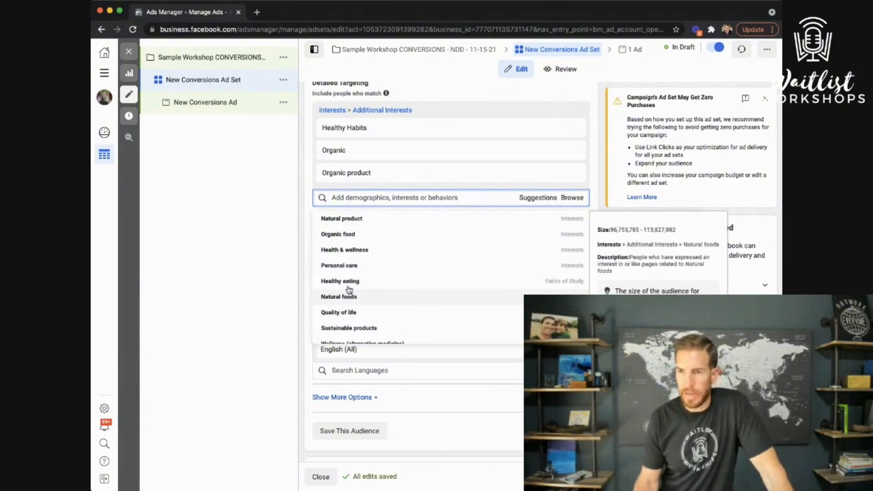
{"action": "left_click", "coordinate": [345, 301]}
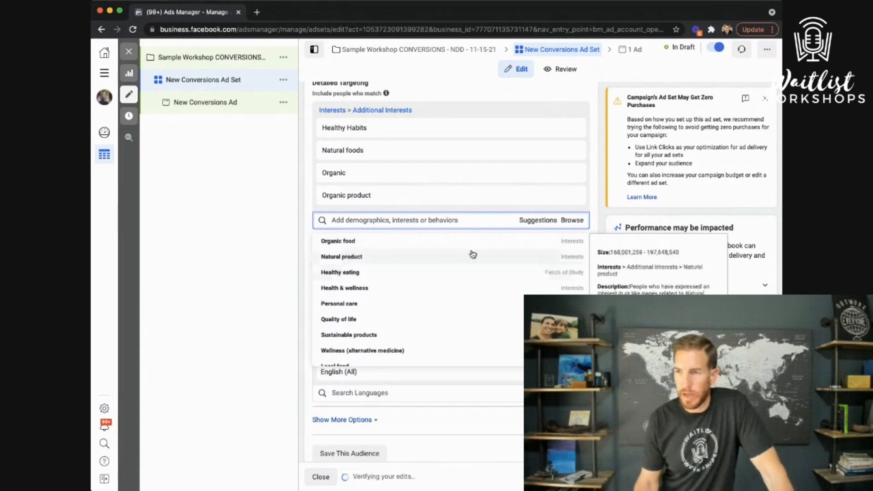
{"action": "left_click", "coordinate": [597, 207]}
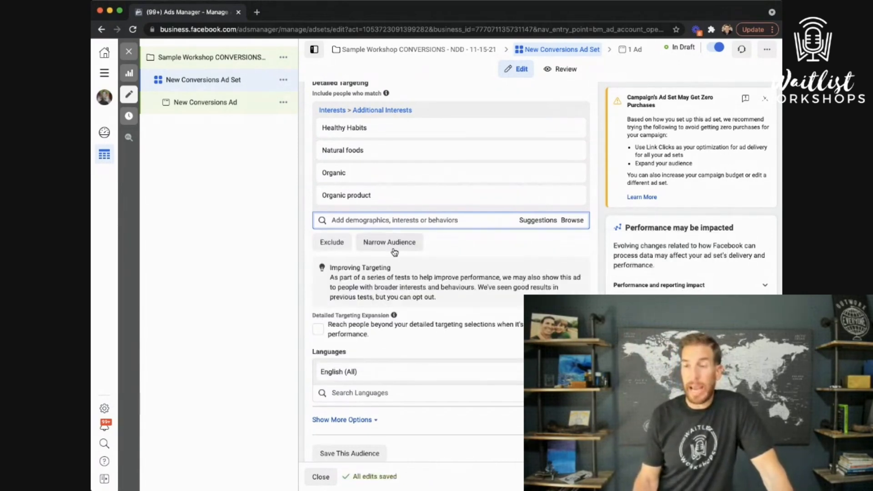
{"action": "left_click", "coordinate": [378, 244]}
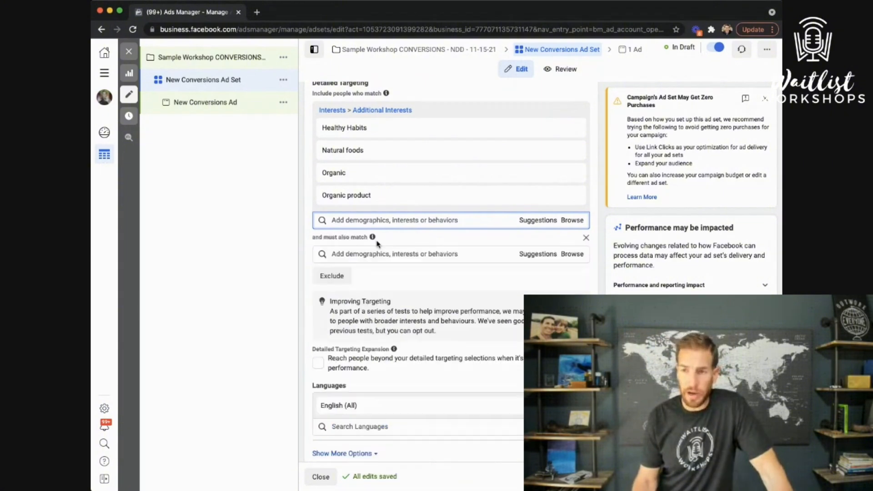
{"action": "left_click", "coordinate": [378, 254]}
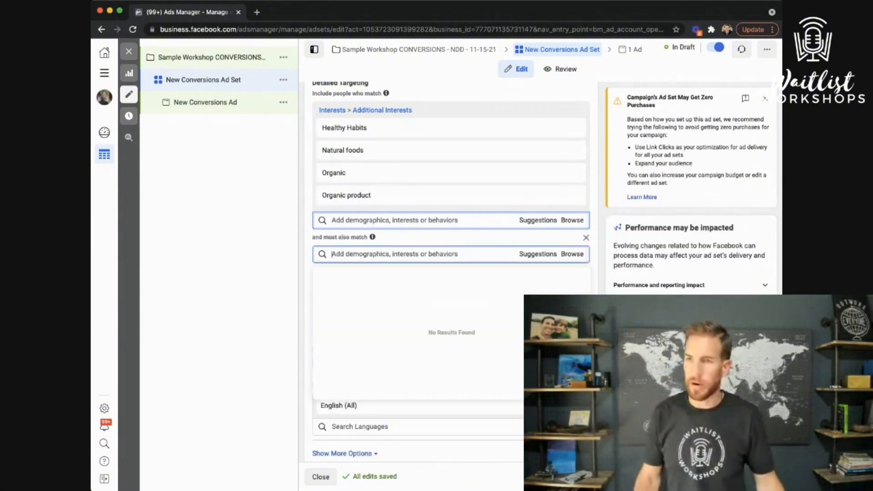
{"action": "mouse_move", "coordinate": [359, 131]}
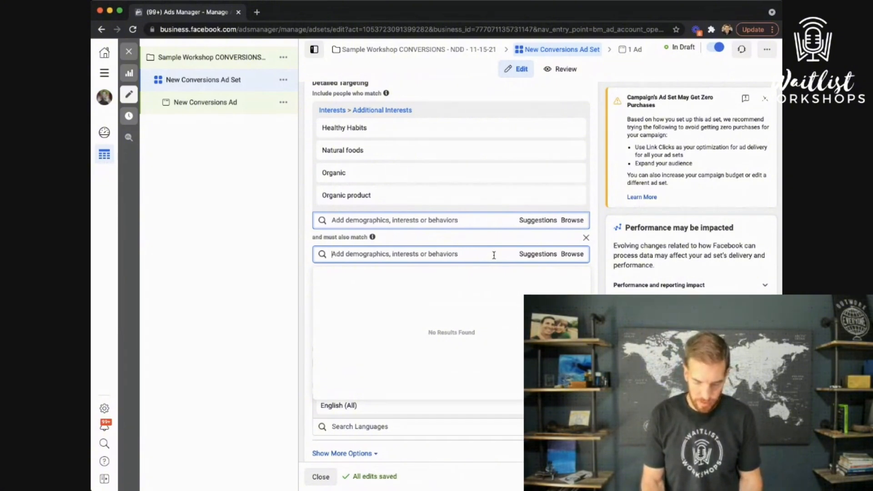
{"action": "type", "text": "yoga"}
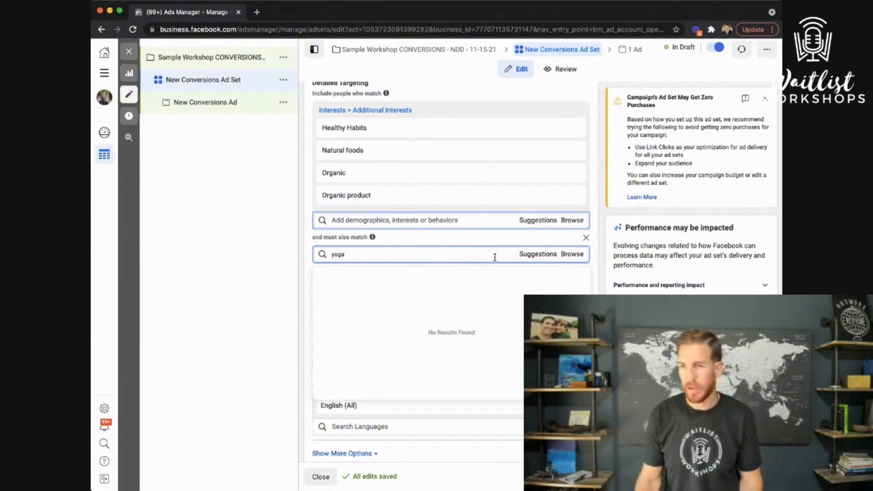
{"action": "left_click", "coordinate": [426, 275]}
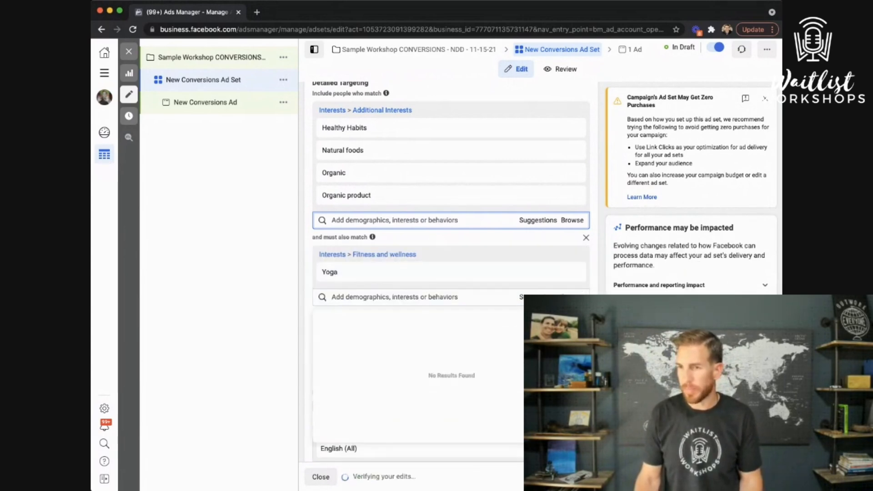
{"action": "left_click", "coordinate": [257, 300]}
{"action": "mouse_move", "coordinate": [462, 270]}
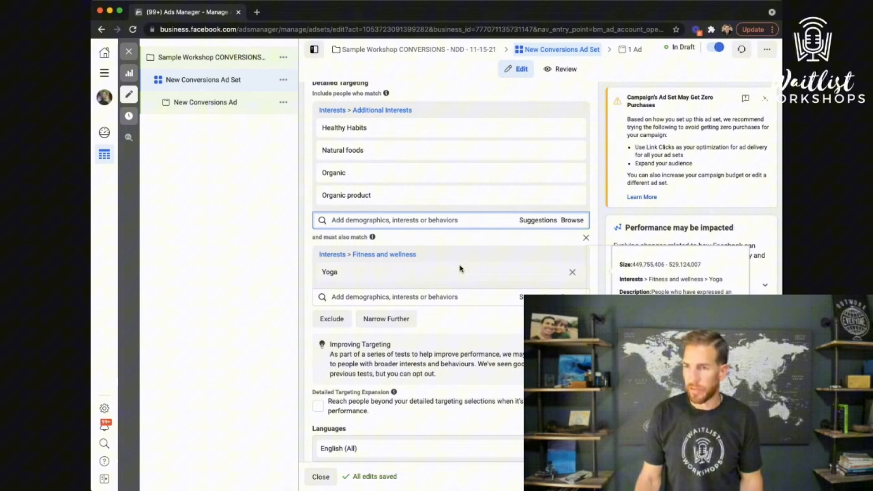
{"action": "left_click", "coordinate": [573, 273]}
{"action": "left_click", "coordinate": [410, 253]}
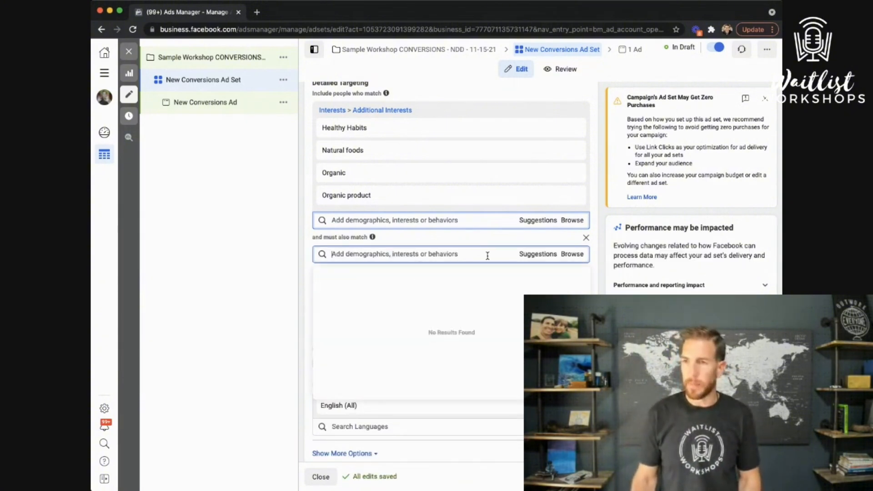
Add Healthy food (search 'heal') and Paleo (search 'paleo') to the 'and must also match' group
{"action": "type", "text": "healthy"}
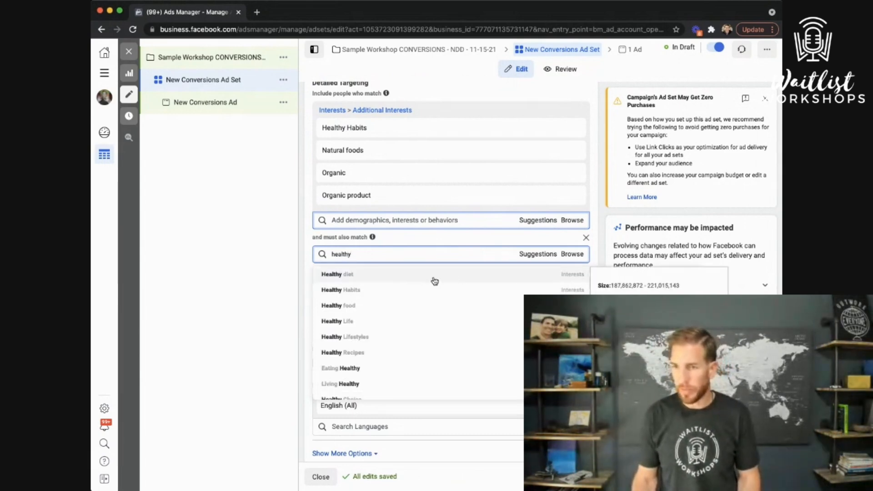
{"action": "left_click", "coordinate": [374, 309]}
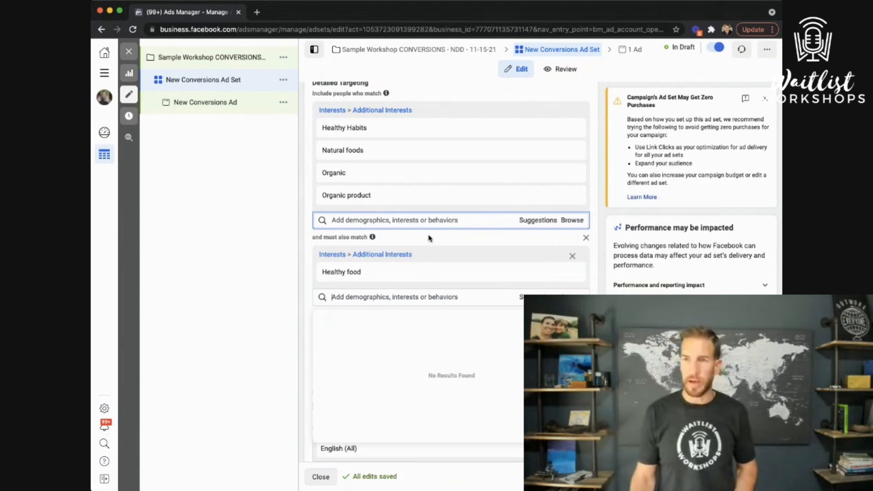
{"action": "mouse_move", "coordinate": [426, 155]}
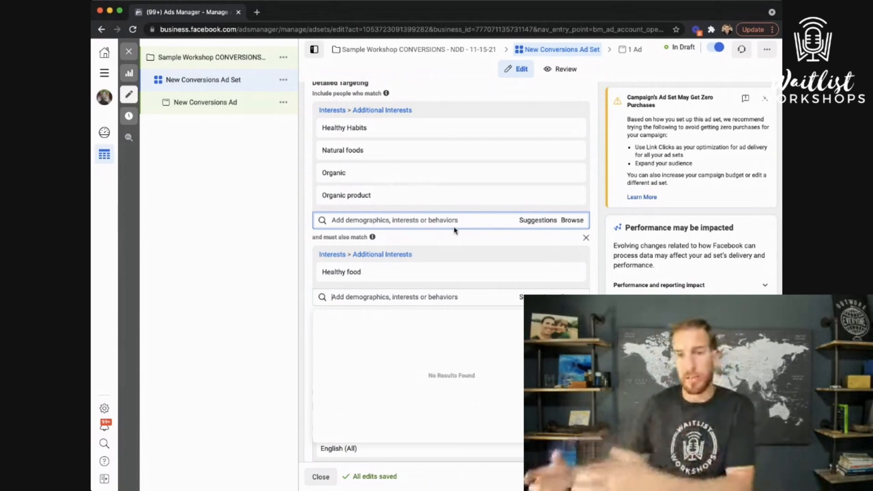
{"action": "left_click", "coordinate": [399, 295]}
{"action": "type", "text": "pa"}
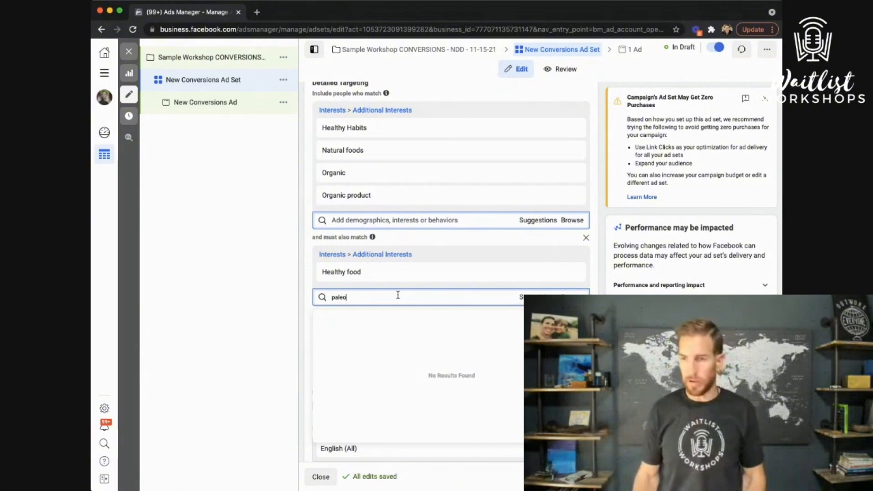
{"action": "type", "text": "leo"}
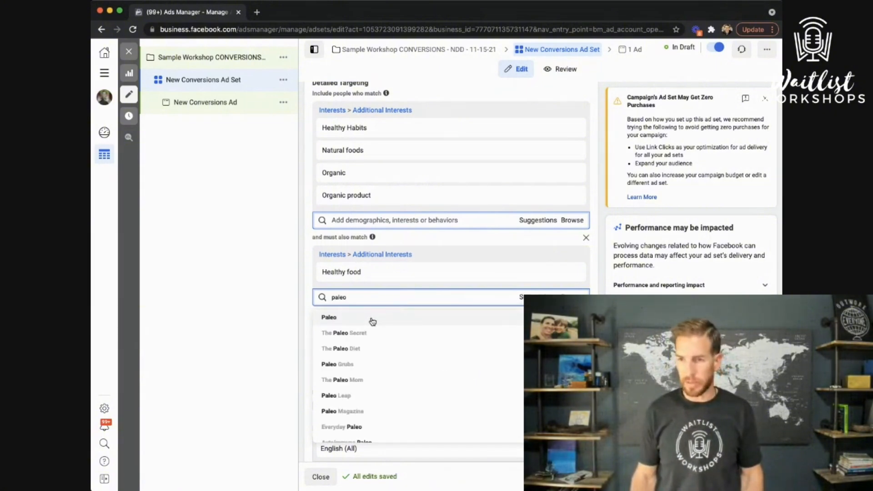
{"action": "left_click", "coordinate": [372, 321]}
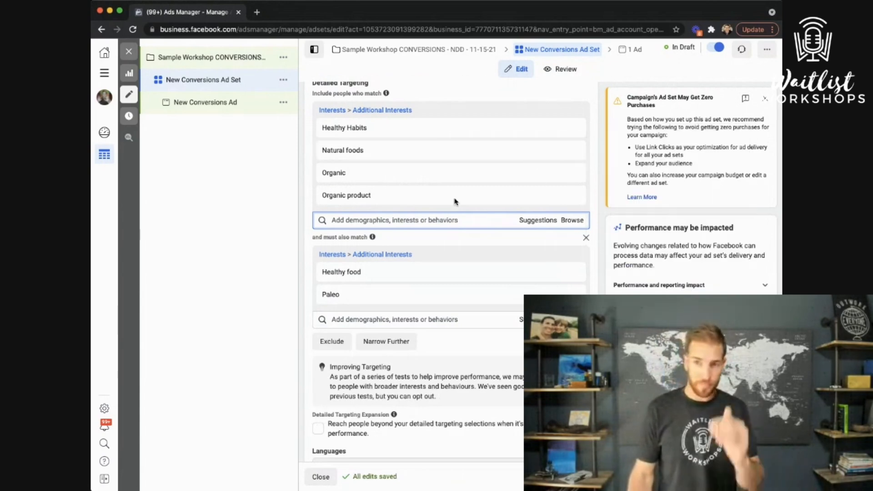
Start an exclusion list and exclude people interested in McDonald's
{"action": "mouse_move", "coordinate": [445, 276]}
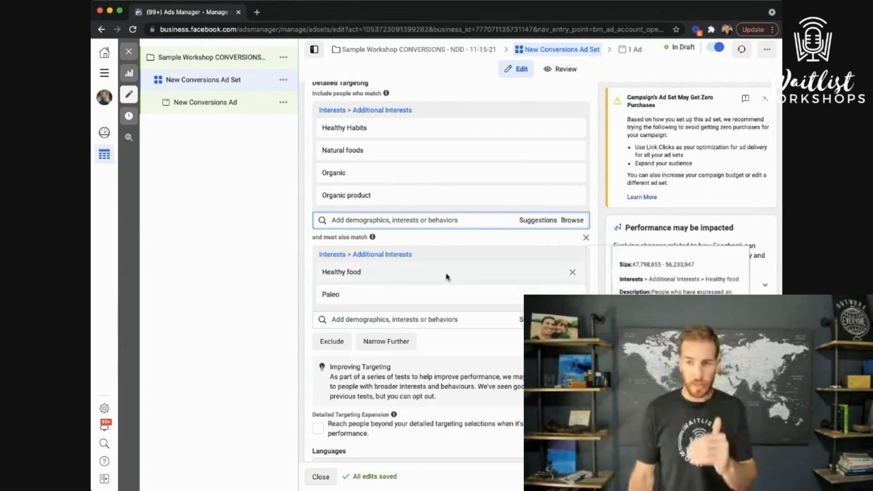
{"action": "left_click", "coordinate": [336, 343]}
{"action": "left_click", "coordinate": [374, 377]}
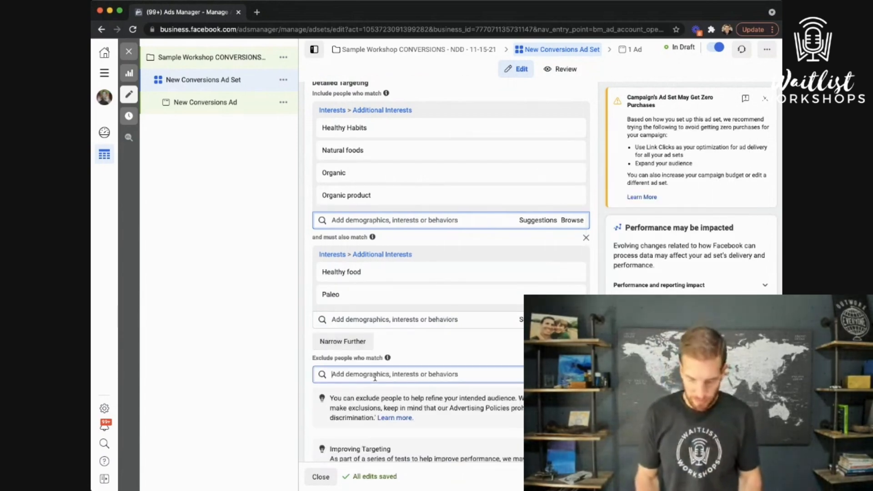
{"action": "type", "text": "mcdonald"}
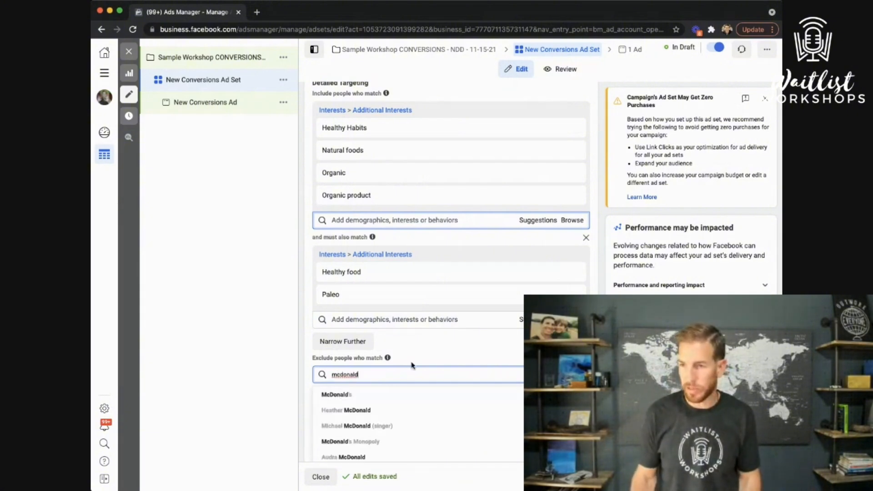
{"action": "left_click", "coordinate": [369, 395]}
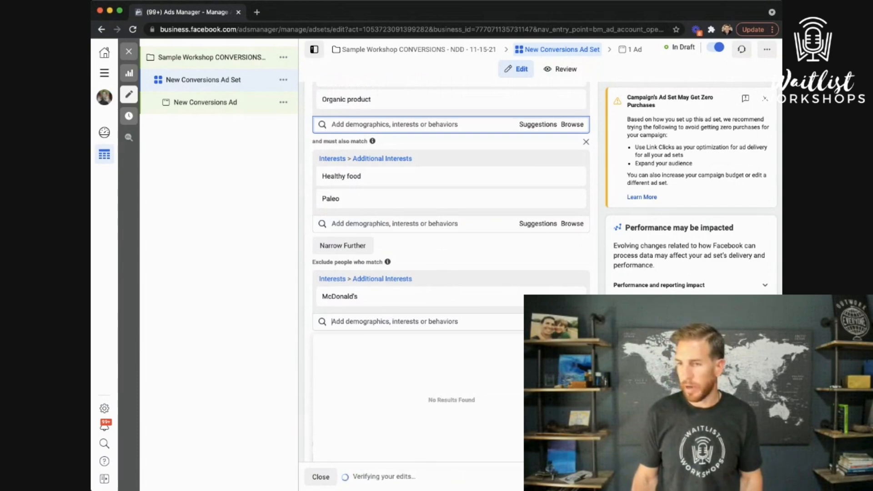
Exclude Fast food restaurants, then remove both the Fast food restaurants and McDonald's exclusions
{"action": "left_click", "coordinate": [424, 322]}
{"action": "type", "text": "b"}
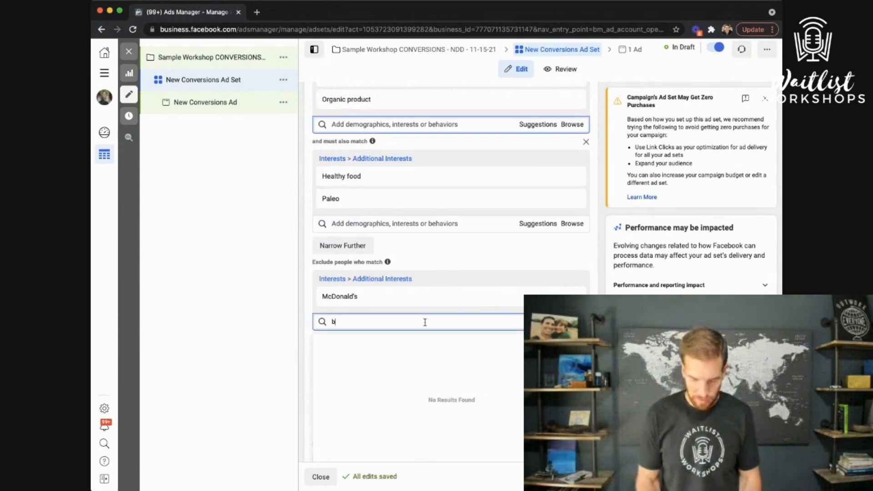
{"action": "type", "text": "u"}
{"action": "key", "text": "BackSpace"}
{"action": "key", "text": "BackSpace"}
{"action": "type", "text": "f"}
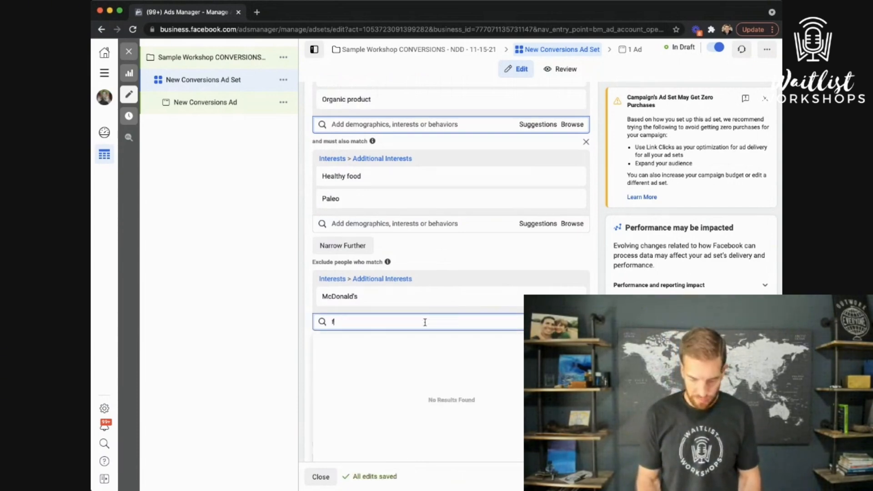
{"action": "type", "text": "ast foods"}
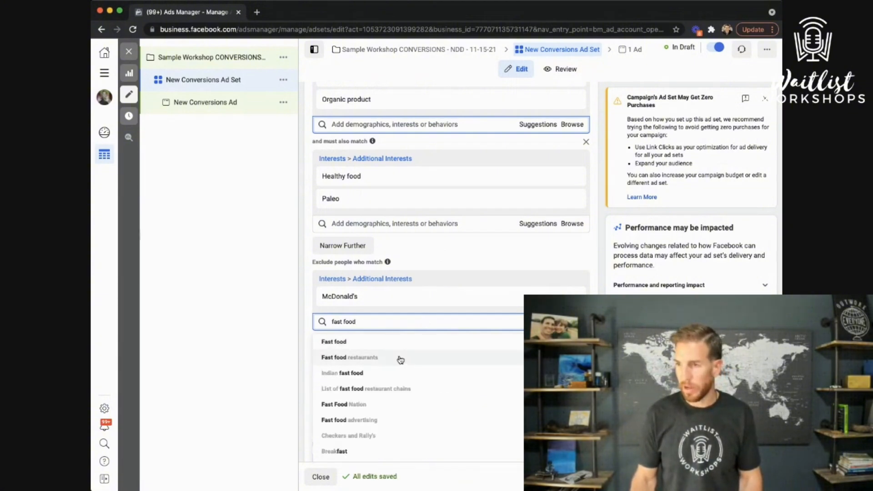
{"action": "left_click", "coordinate": [400, 359]}
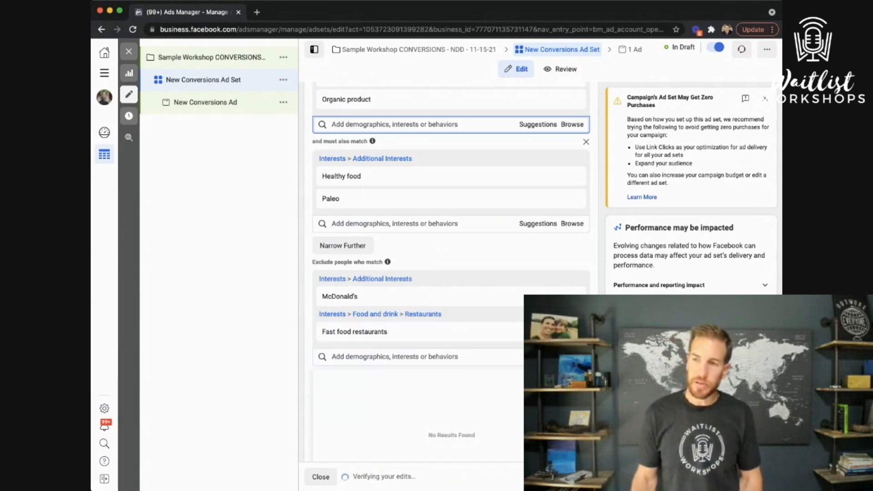
{"action": "left_click", "coordinate": [572, 332]}
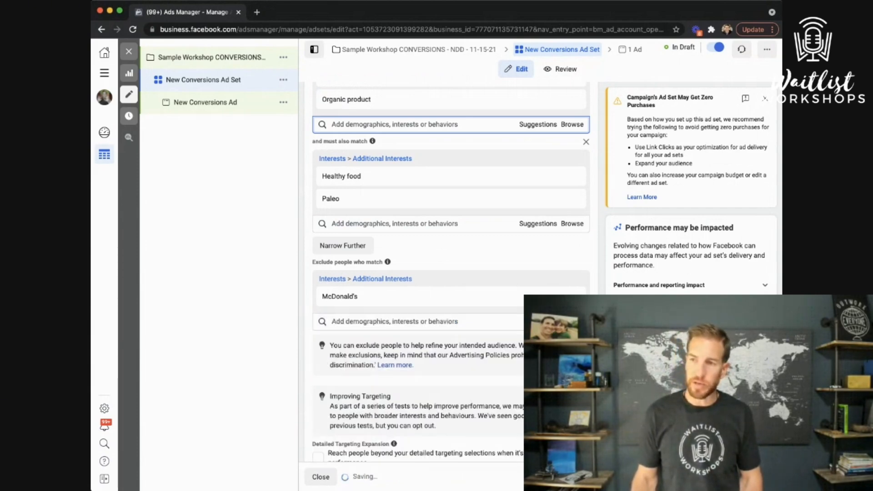
{"action": "left_click", "coordinate": [572, 296]}
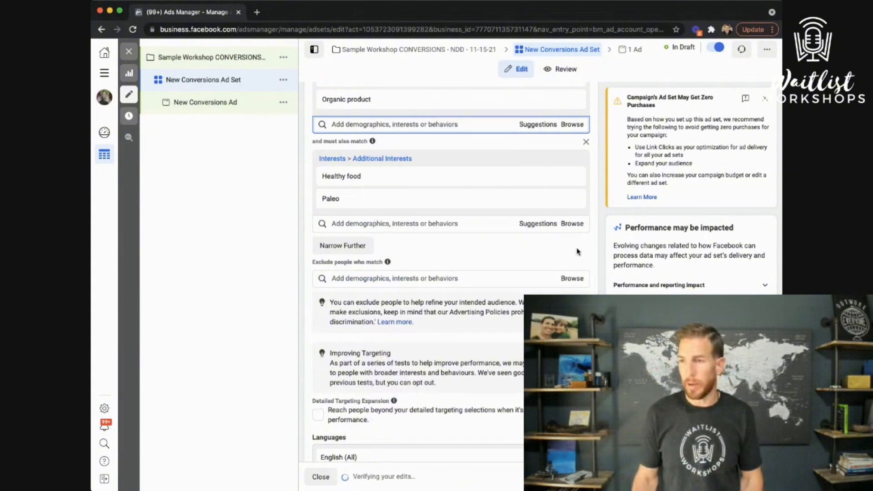
{"action": "scroll", "coordinate": [601, 241], "scroll_direction": "up", "scroll_amount": 1}
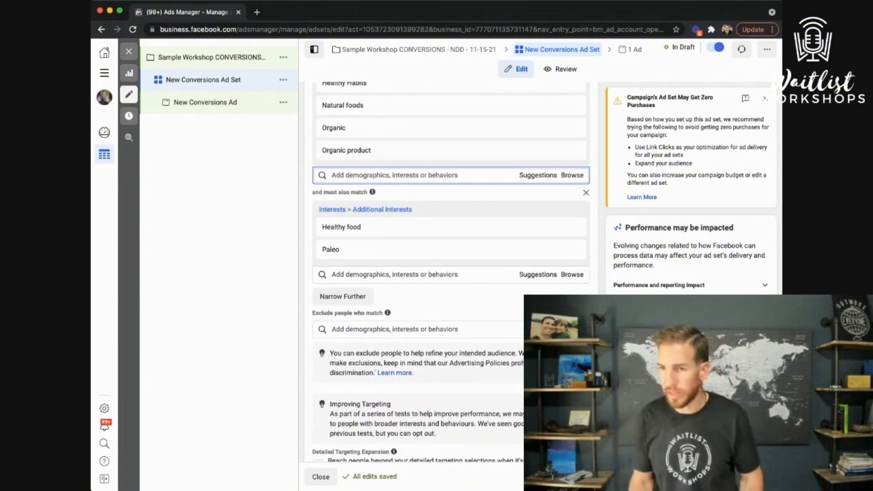
{"action": "scroll", "coordinate": [431, 304], "scroll_direction": "up", "scroll_amount": 4}
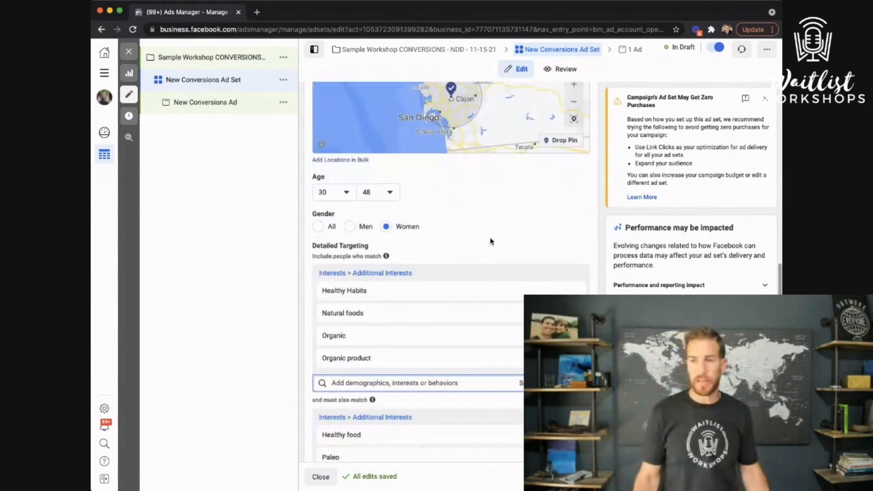
{"action": "scroll", "coordinate": [452, 219], "scroll_direction": "up", "scroll_amount": 4}
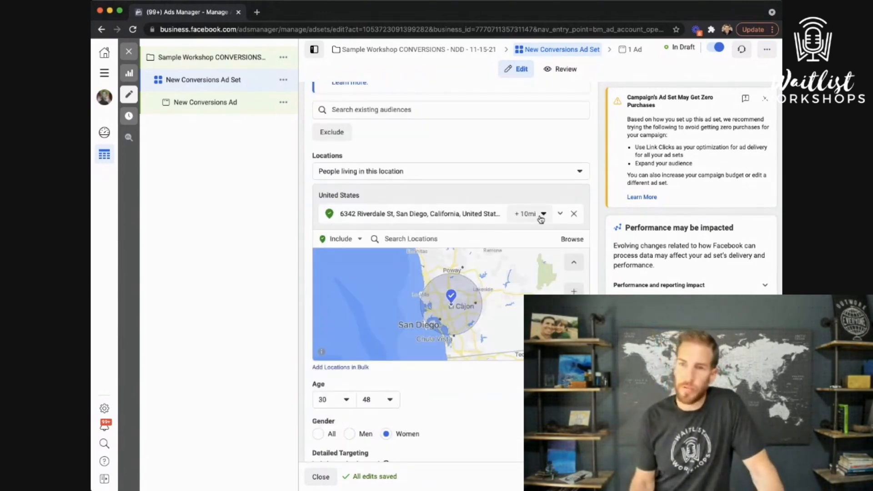
{"action": "left_click", "coordinate": [452, 239]}
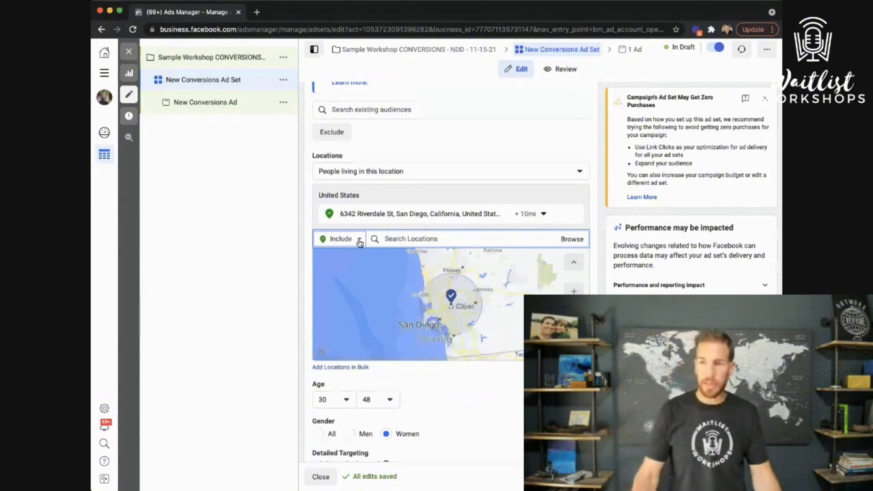
{"action": "left_click", "coordinate": [350, 248]}
{"action": "left_click", "coordinate": [333, 266]}
{"action": "left_click", "coordinate": [419, 240]}
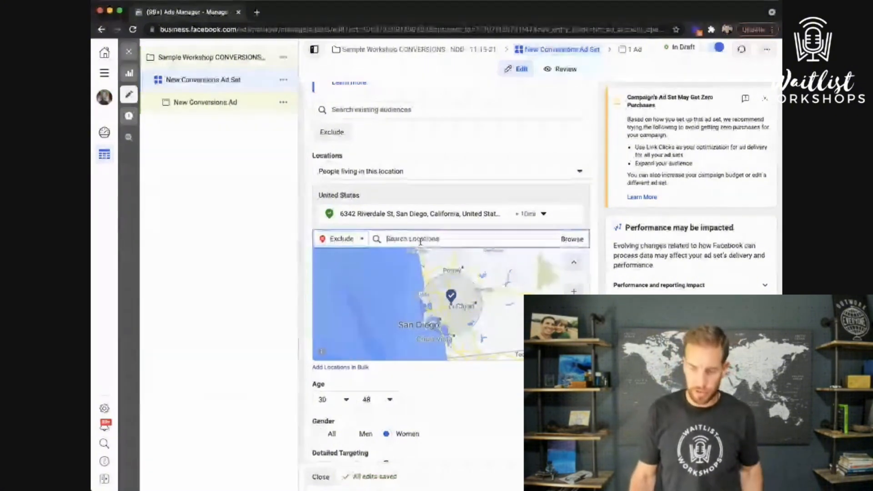
{"action": "type", "text": "zi"}
{"action": "key", "text": "BackSpace"}
{"action": "key", "text": "BackSpace"}
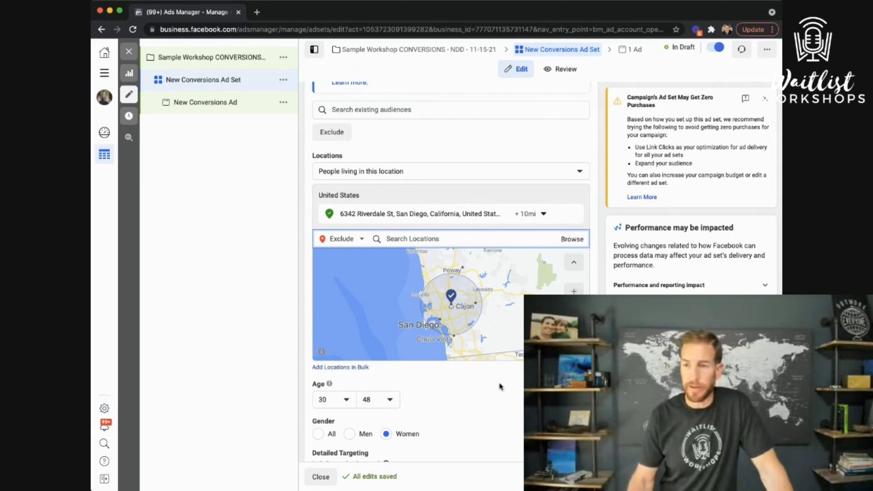
{"action": "scroll", "coordinate": [499, 386], "scroll_direction": "down", "scroll_amount": 2}
{"action": "scroll", "coordinate": [499, 387], "scroll_direction": "down", "scroll_amount": 15}
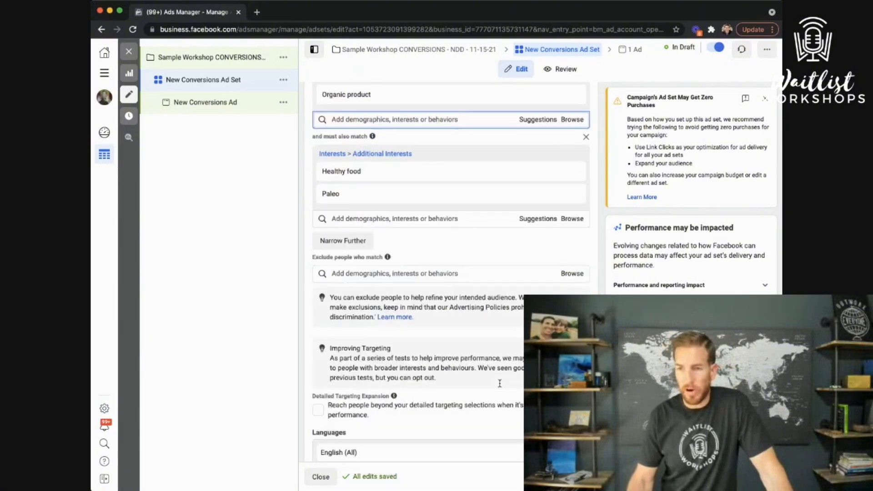
{"action": "scroll", "coordinate": [499, 384], "scroll_direction": "down", "scroll_amount": 2}
{"action": "scroll", "coordinate": [499, 386], "scroll_direction": "down", "scroll_amount": 3}
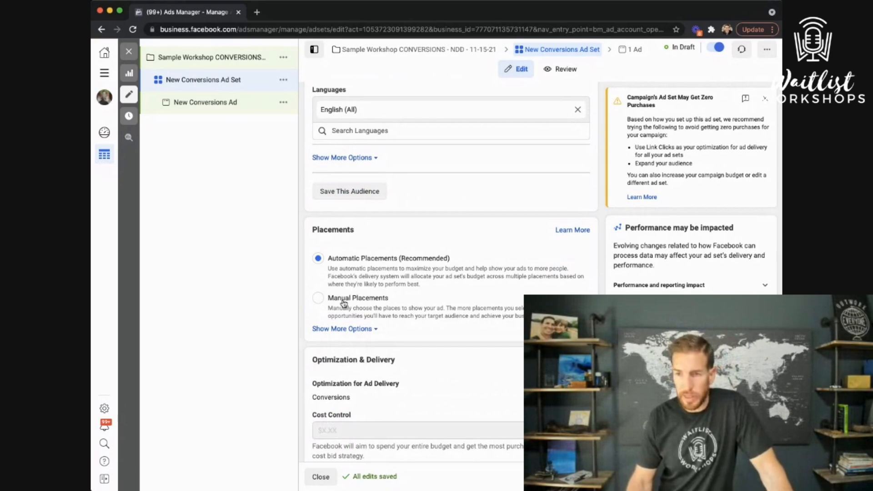
Switch to Manual Placements and untick Audience Network, Instagram and Messenger
{"action": "left_click", "coordinate": [318, 297]}
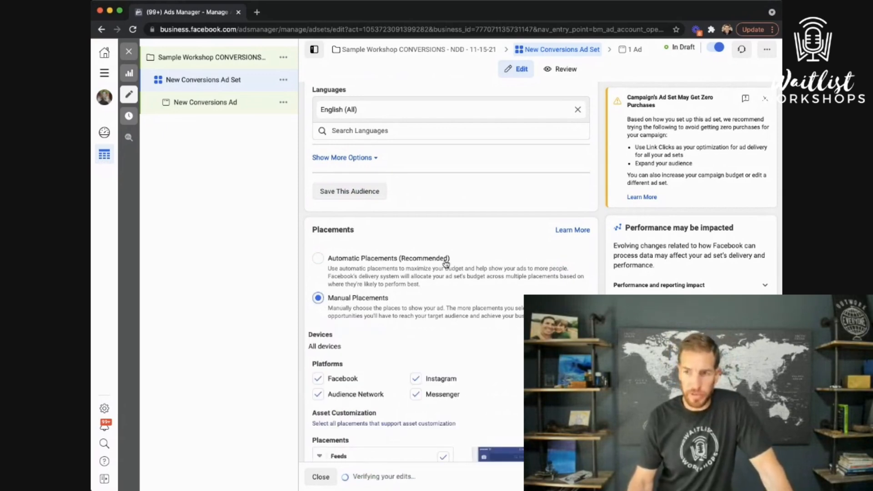
{"action": "scroll", "coordinate": [456, 275], "scroll_direction": "down", "scroll_amount": 3}
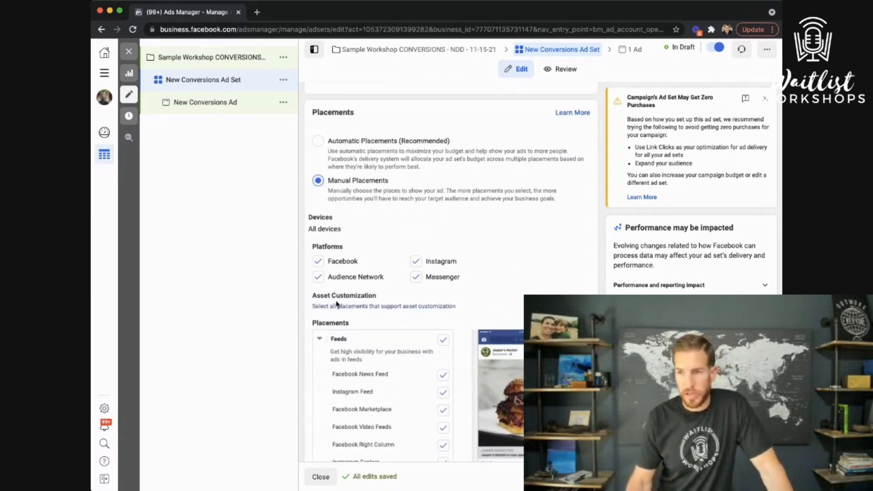
{"action": "left_click", "coordinate": [317, 277]}
{"action": "left_click", "coordinate": [362, 283]}
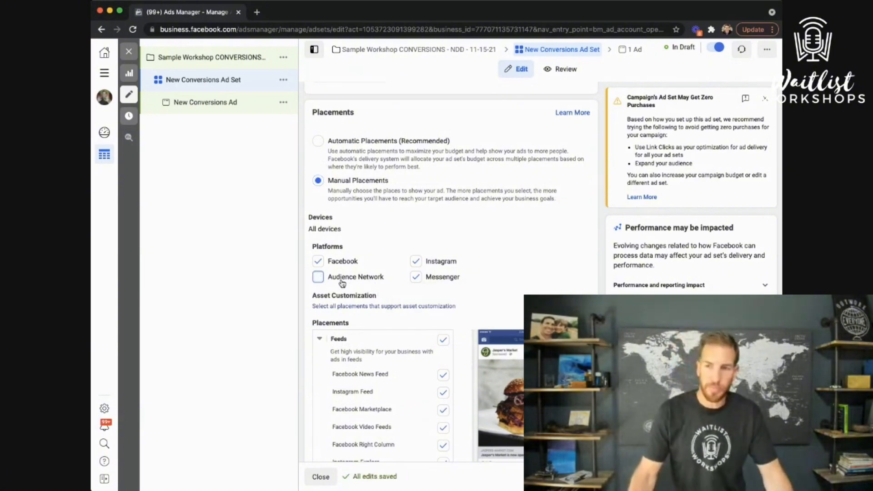
{"action": "left_click", "coordinate": [416, 261]}
{"action": "scroll", "coordinate": [427, 273], "scroll_direction": "down", "scroll_amount": 1}
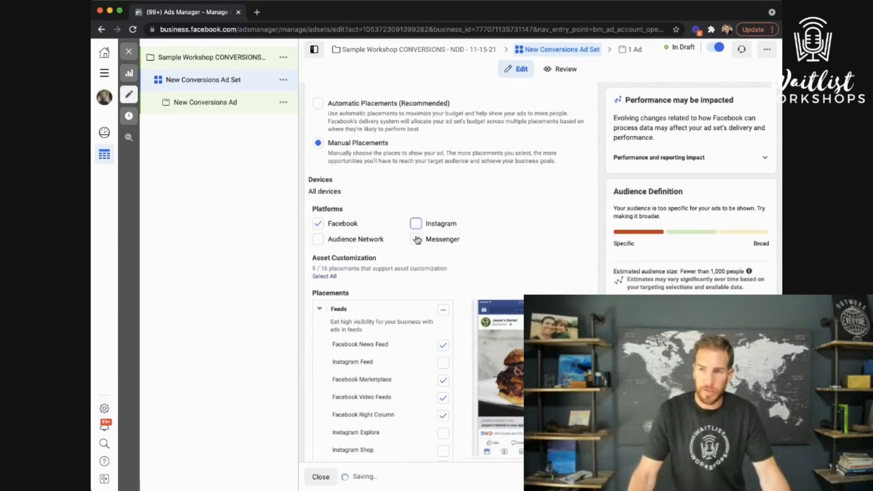
{"action": "left_click", "coordinate": [416, 240]}
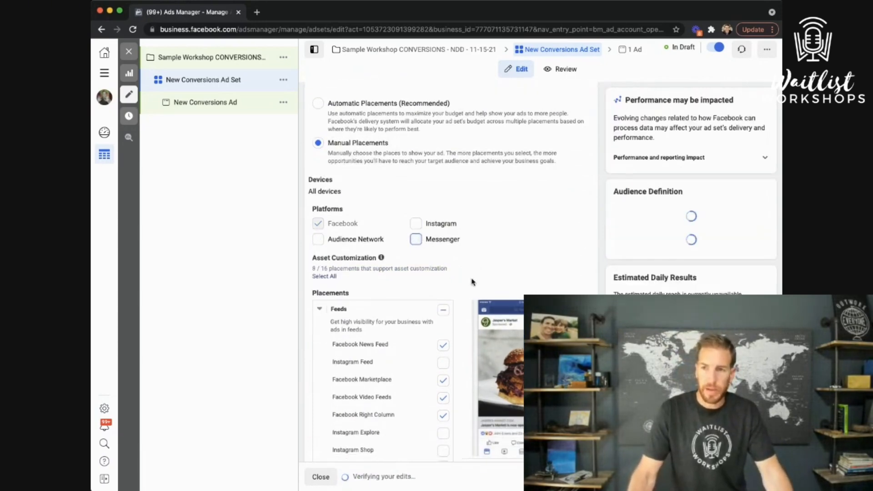
{"action": "scroll", "coordinate": [471, 279], "scroll_direction": "down", "scroll_amount": 2}
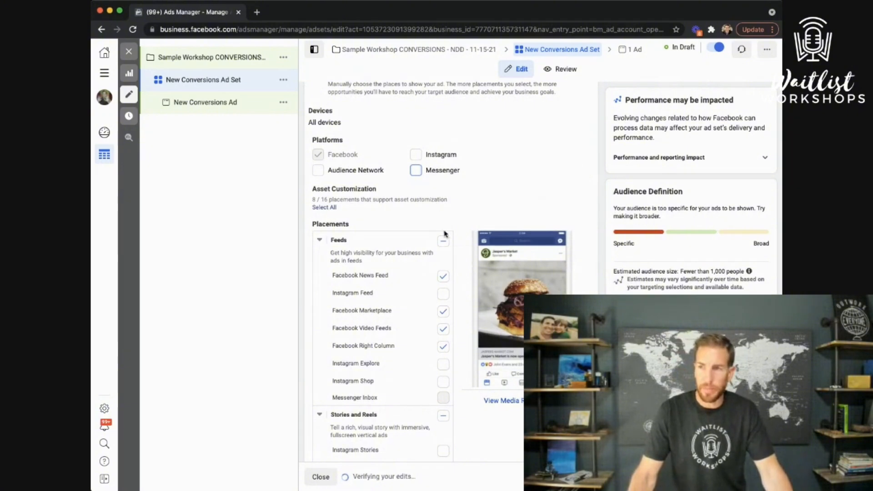
Untick Right Column, Video Feeds, Marketplace, In-Stream, Search and In-Article, leaving only Facebook News Feed
{"action": "left_click", "coordinate": [442, 346]}
{"action": "left_click", "coordinate": [443, 328]}
{"action": "left_click", "coordinate": [442, 311]}
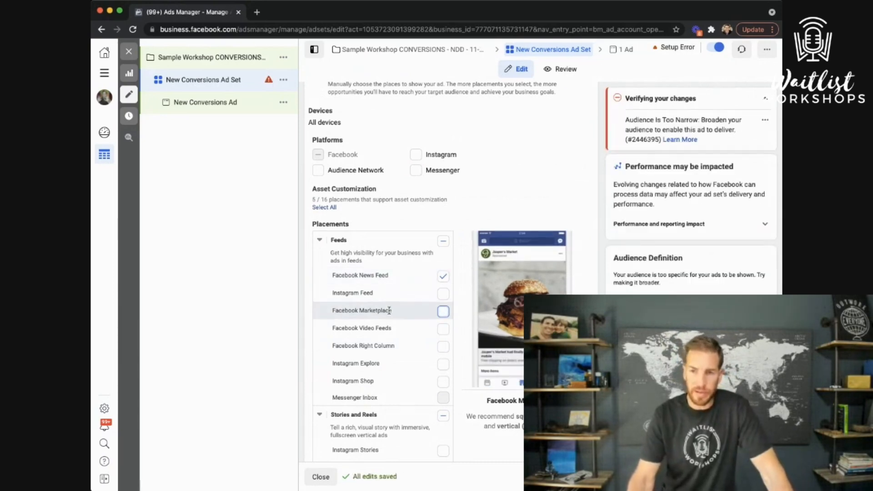
{"action": "scroll", "coordinate": [402, 400], "scroll_direction": "down", "scroll_amount": 2}
{"action": "scroll", "coordinate": [400, 403], "scroll_direction": "down", "scroll_amount": 4}
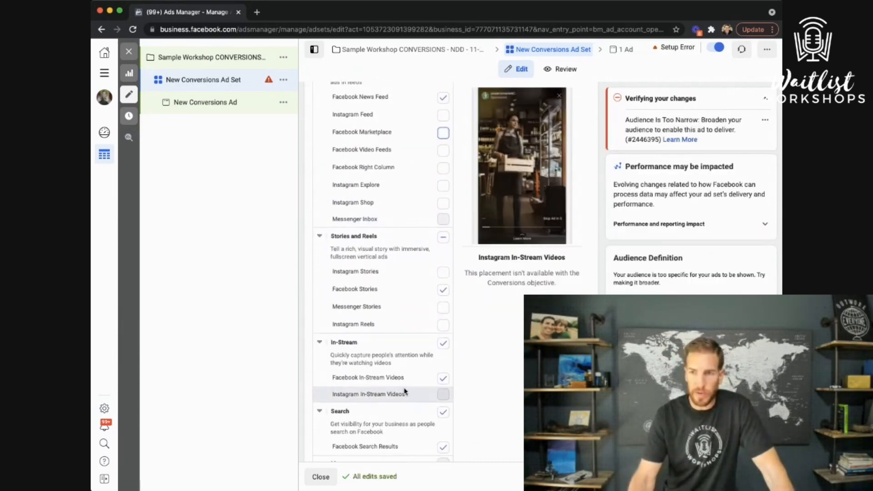
{"action": "left_click", "coordinate": [443, 343]}
{"action": "scroll", "coordinate": [444, 359], "scroll_direction": "down", "scroll_amount": 1}
{"action": "left_click", "coordinate": [444, 368]}
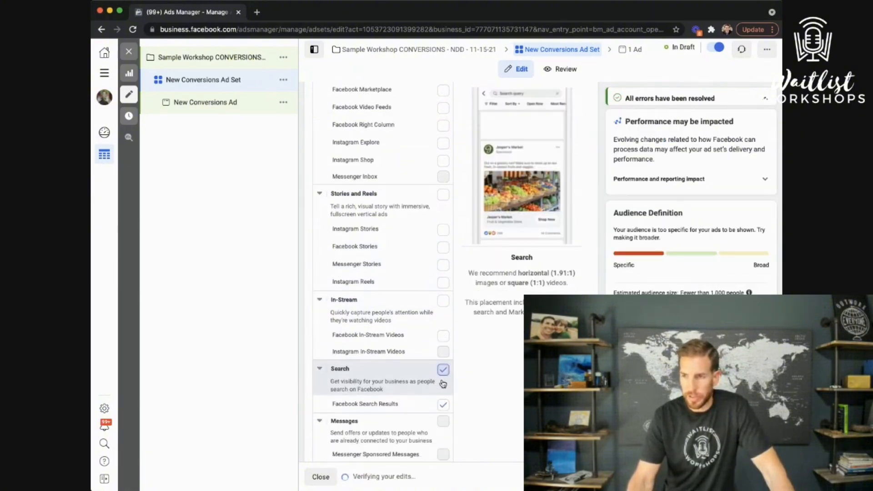
{"action": "scroll", "coordinate": [412, 407], "scroll_direction": "down", "scroll_amount": 5}
{"action": "left_click", "coordinate": [443, 285]}
{"action": "left_click", "coordinate": [444, 285]}
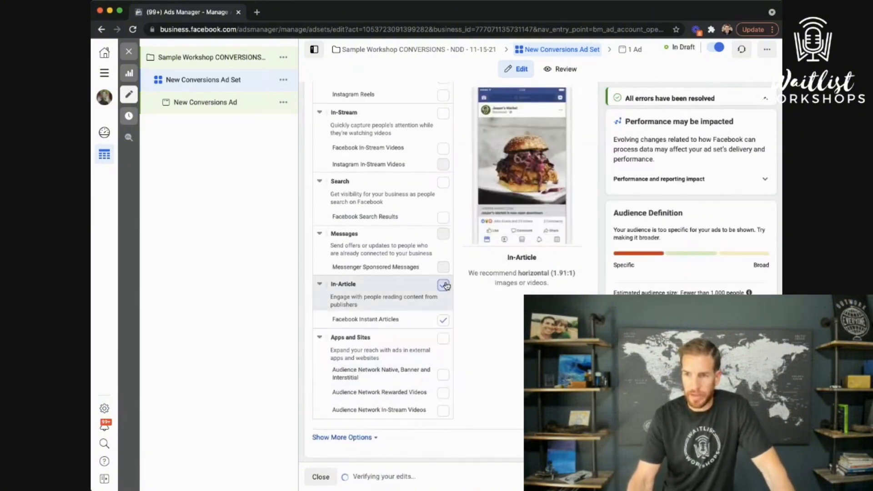
{"action": "scroll", "coordinate": [413, 332], "scroll_direction": "down", "scroll_amount": 4}
{"action": "scroll", "coordinate": [463, 233], "scroll_direction": "up", "scroll_amount": 15}
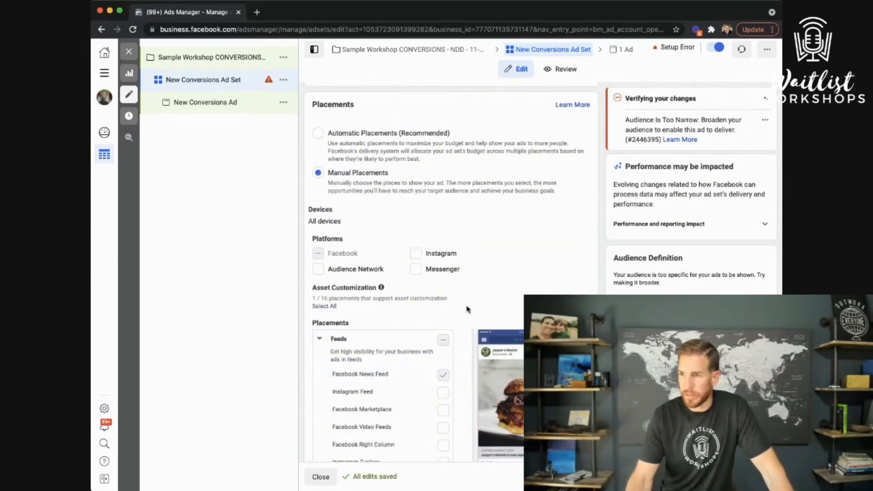
Delete the 'and must also match' group holding Healthy food and Paleo
{"action": "scroll", "coordinate": [467, 309], "scroll_direction": "up", "scroll_amount": 13}
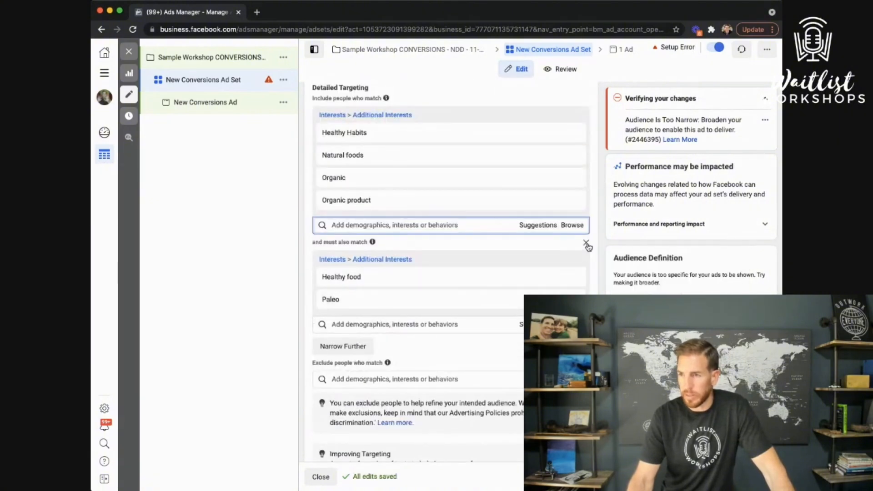
{"action": "left_click", "coordinate": [585, 242]}
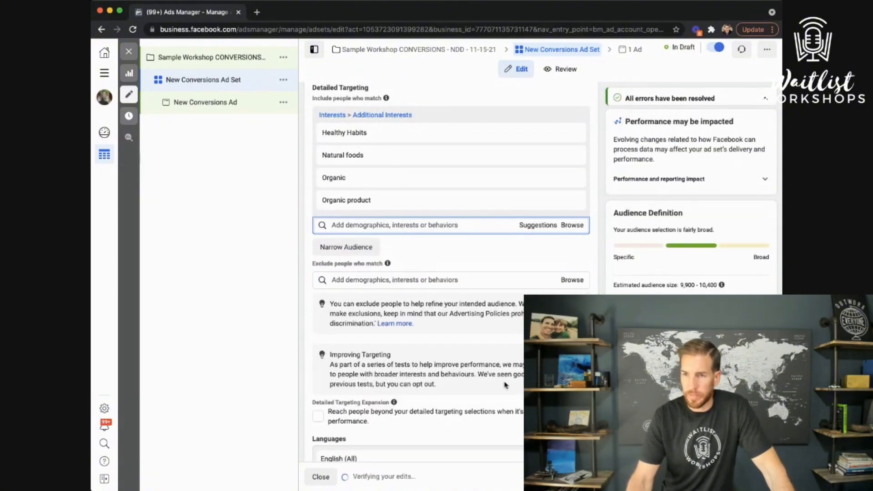
{"action": "scroll", "coordinate": [505, 385], "scroll_direction": "down", "scroll_amount": 12}
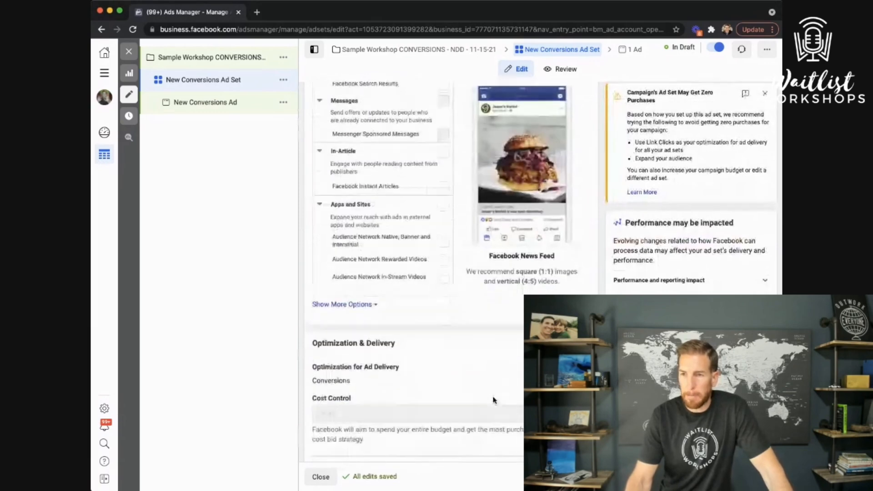
{"action": "scroll", "coordinate": [494, 400], "scroll_direction": "down", "scroll_amount": 2}
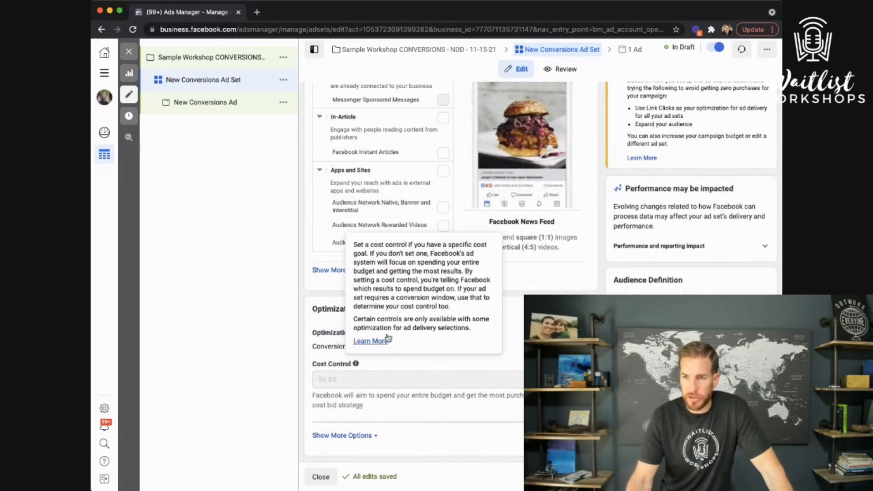
Change the attribution window from 7-day click or 1-day view to 1-day click
{"action": "left_click", "coordinate": [362, 347]}
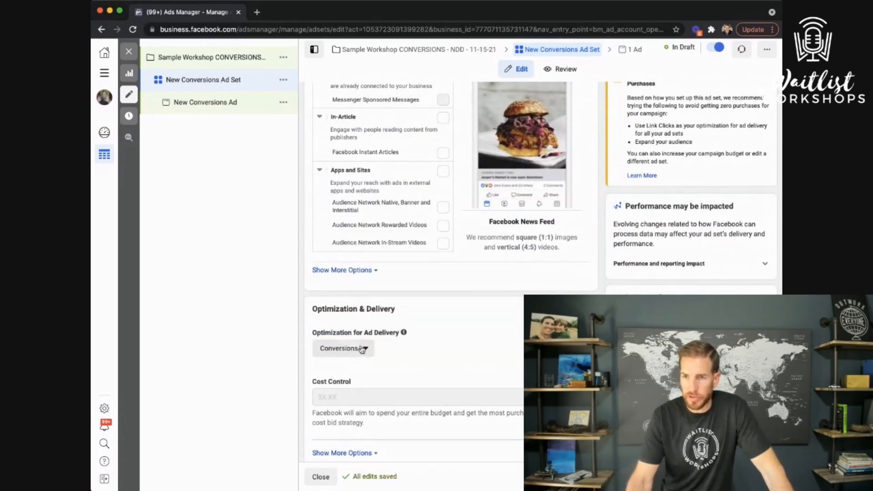
{"action": "scroll", "coordinate": [405, 366], "scroll_direction": "down", "scroll_amount": 1}
{"action": "left_click", "coordinate": [366, 435]}
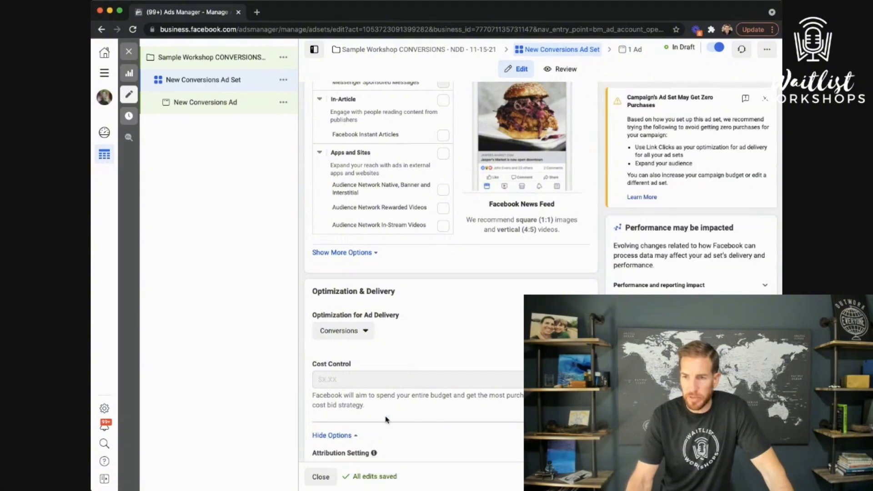
{"action": "scroll", "coordinate": [418, 387], "scroll_direction": "down", "scroll_amount": 3}
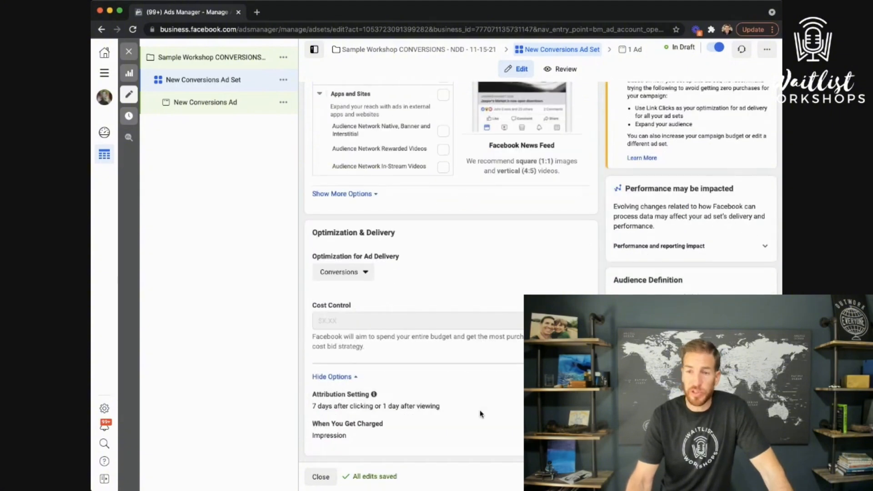
{"action": "left_click", "coordinate": [577, 395]}
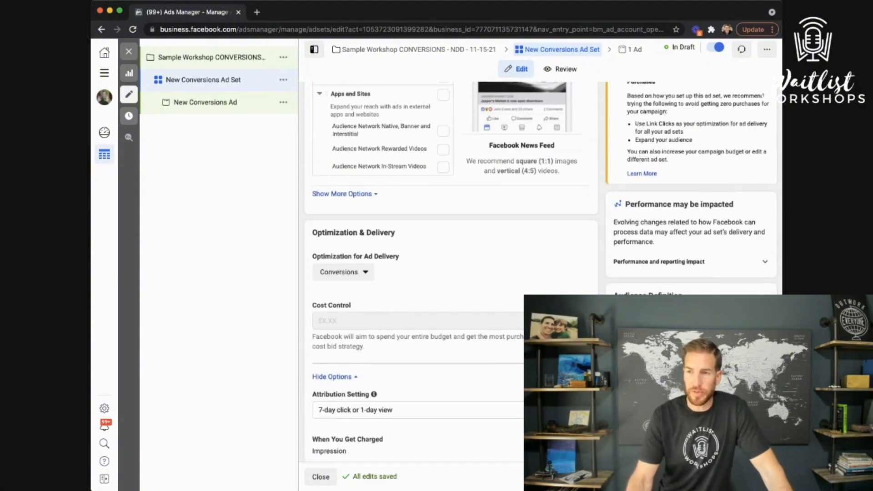
{"action": "left_click", "coordinate": [393, 409]}
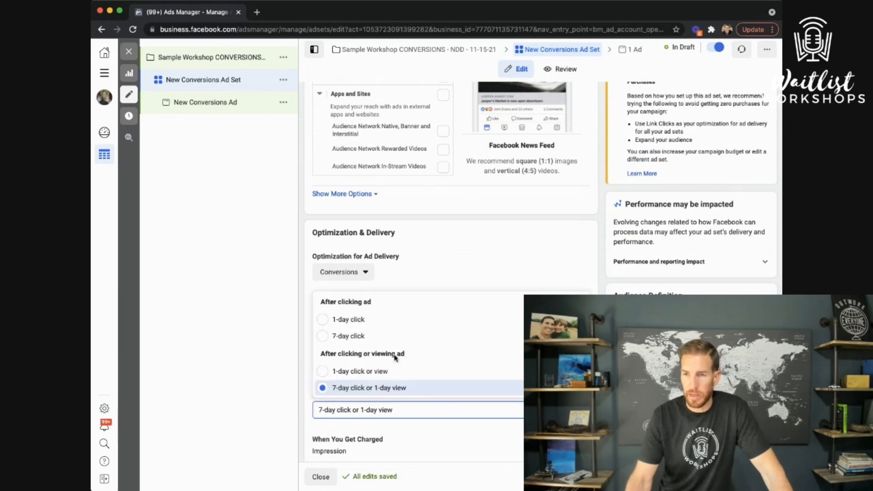
{"action": "left_click", "coordinate": [363, 321]}
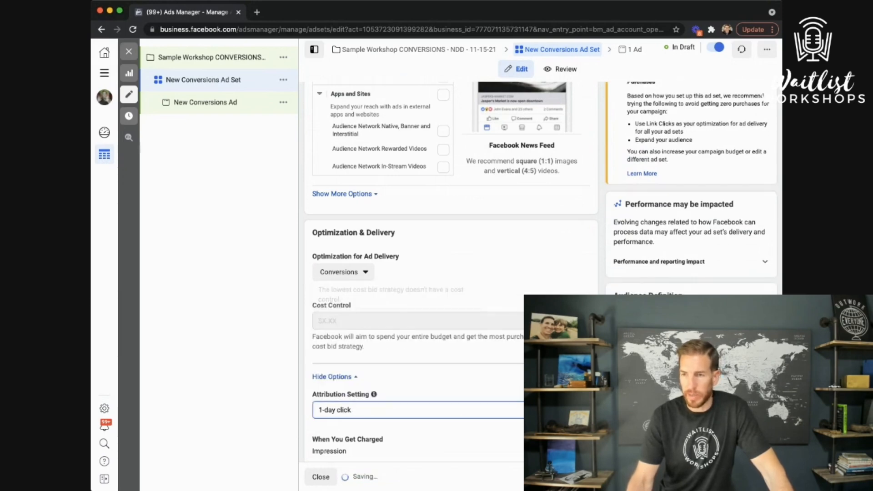
{"action": "scroll", "coordinate": [416, 390], "scroll_direction": "down", "scroll_amount": 1}
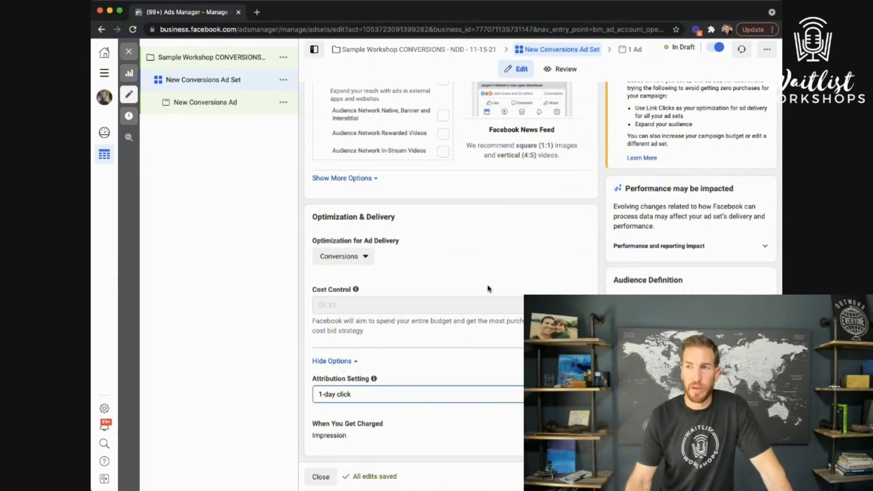
Scroll back to the top and open New Conversions Ad from the campaign tree
{"action": "scroll", "coordinate": [599, 205], "scroll_direction": "up", "scroll_amount": 6}
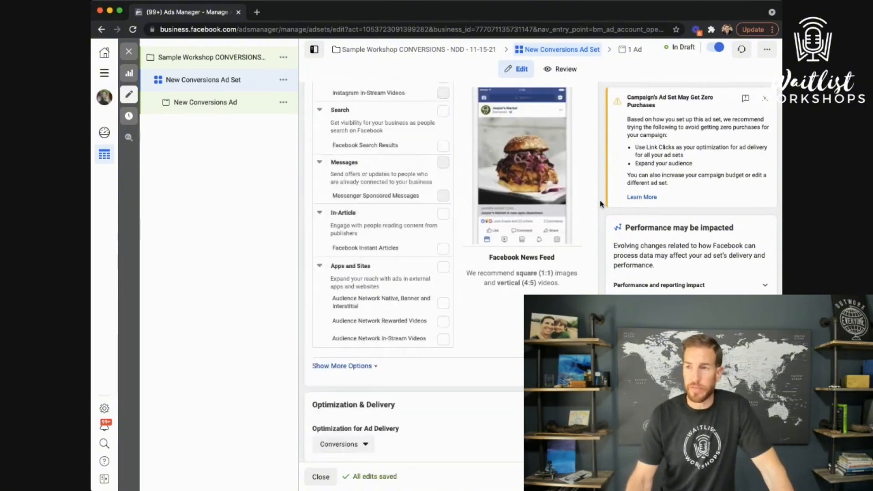
{"action": "scroll", "coordinate": [599, 205], "scroll_direction": "up", "scroll_amount": 20}
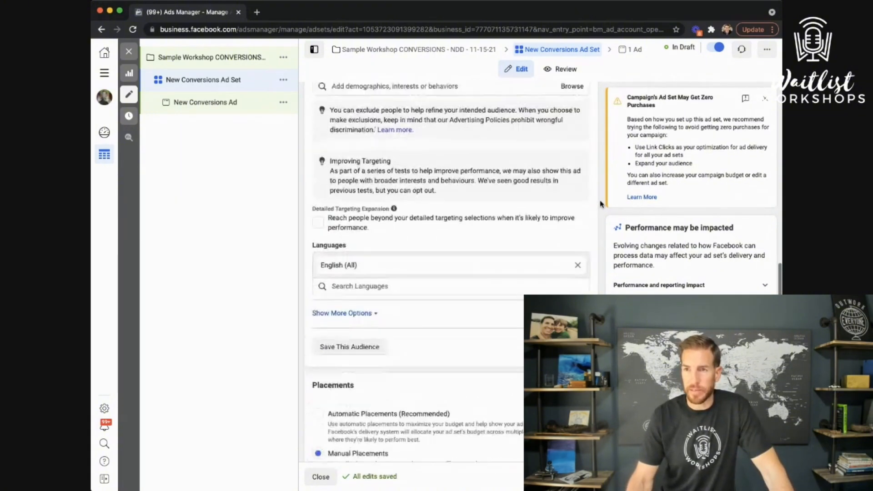
{"action": "scroll", "coordinate": [600, 203], "scroll_direction": "up", "scroll_amount": 15}
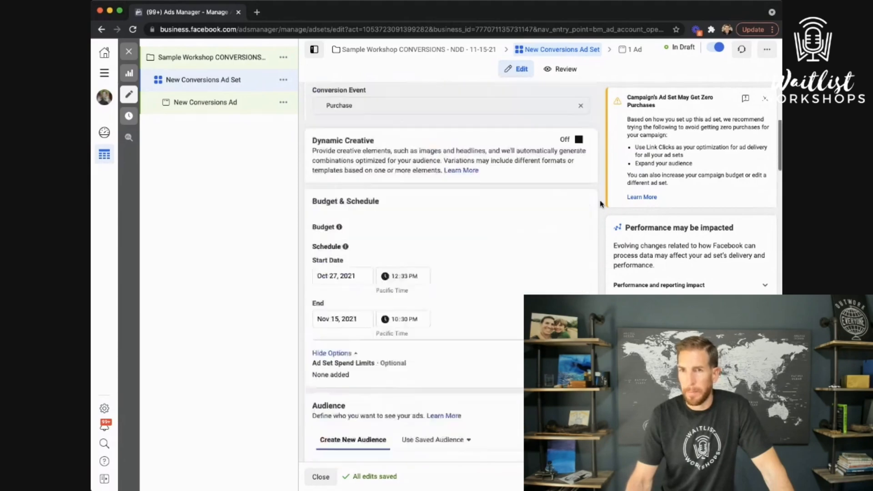
{"action": "scroll", "coordinate": [440, 225], "scroll_direction": "up", "scroll_amount": 5}
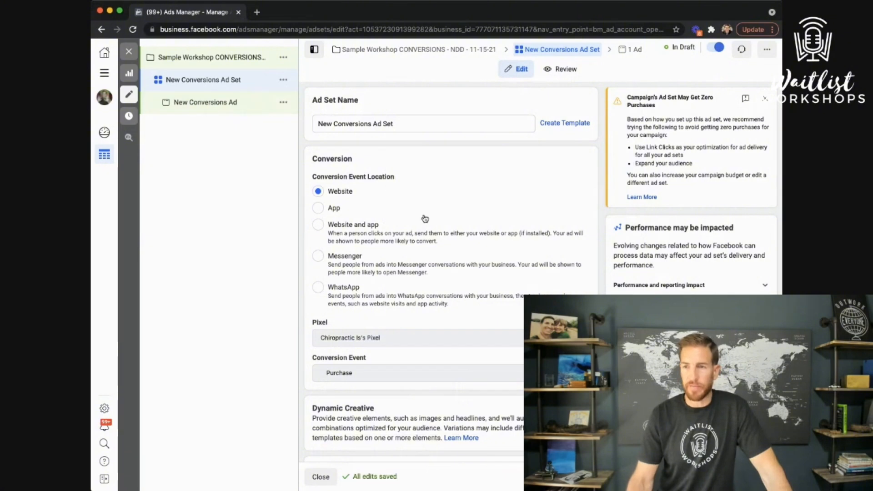
{"action": "left_click", "coordinate": [215, 101]}
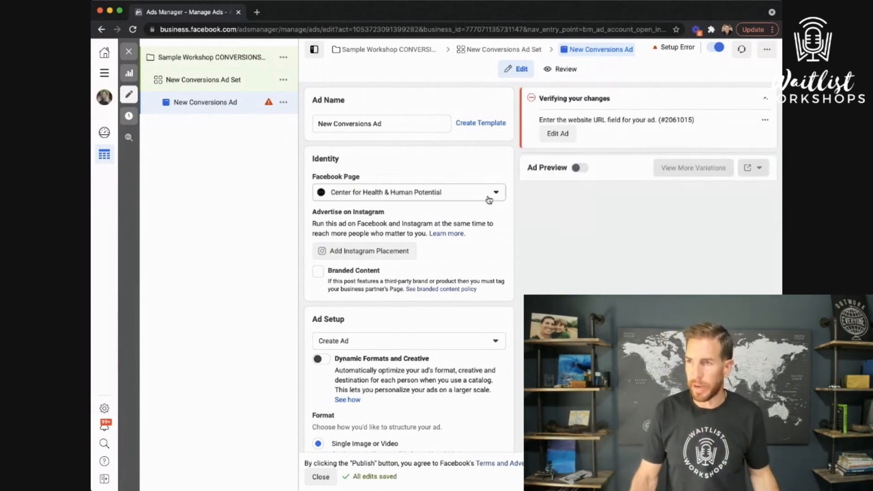
Keep the Single Image or Video format and click into the Primary Text and Headline fields
{"action": "scroll", "coordinate": [394, 264], "scroll_direction": "down", "scroll_amount": 4}
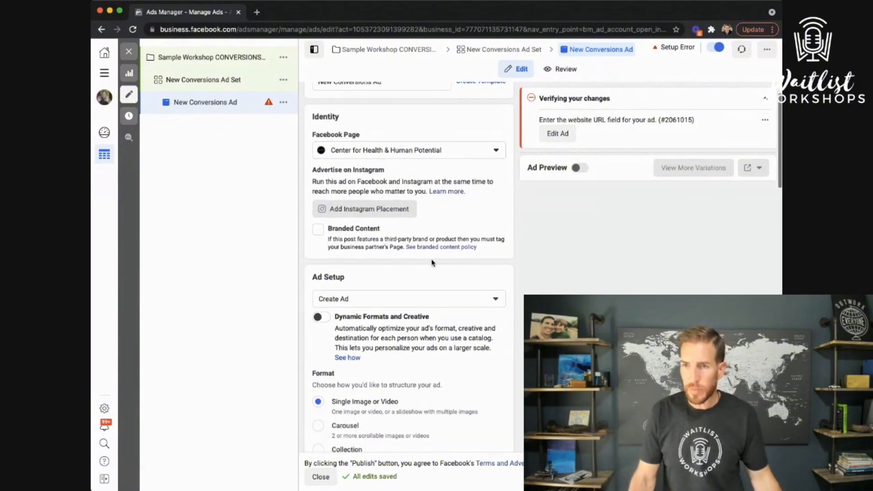
{"action": "scroll", "coordinate": [396, 263], "scroll_direction": "down", "scroll_amount": 3}
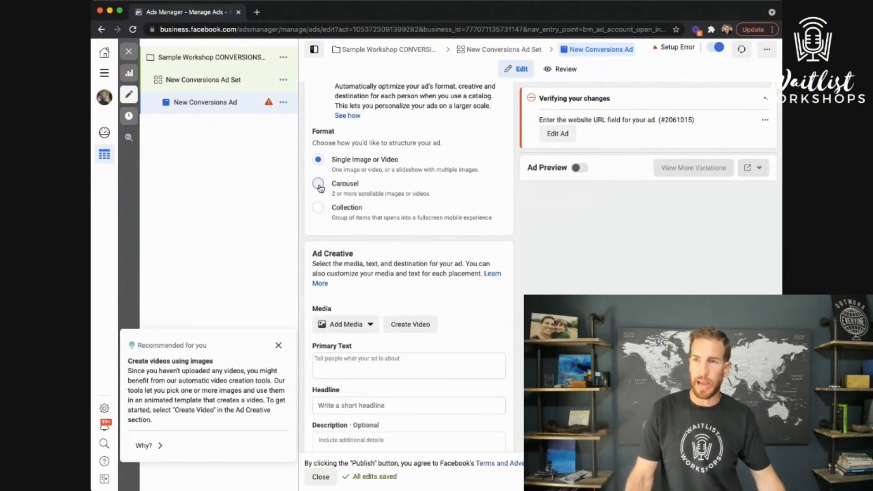
{"action": "left_click", "coordinate": [318, 161]}
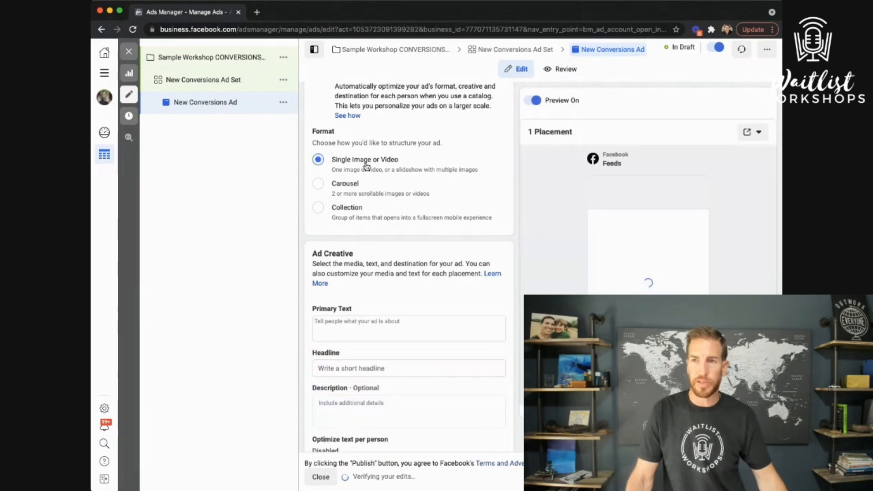
{"action": "scroll", "coordinate": [384, 269], "scroll_direction": "down", "scroll_amount": 1}
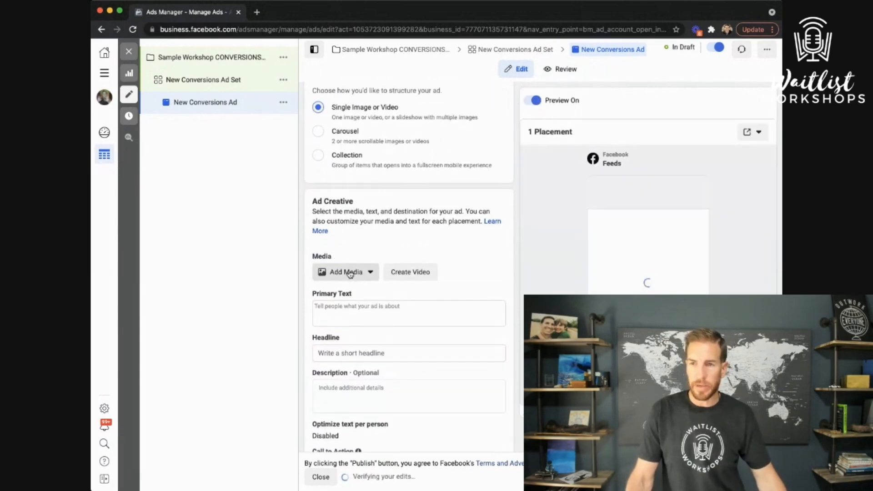
{"action": "left_click", "coordinate": [362, 304]}
{"action": "scroll", "coordinate": [403, 312], "scroll_direction": "down", "scroll_amount": 2}
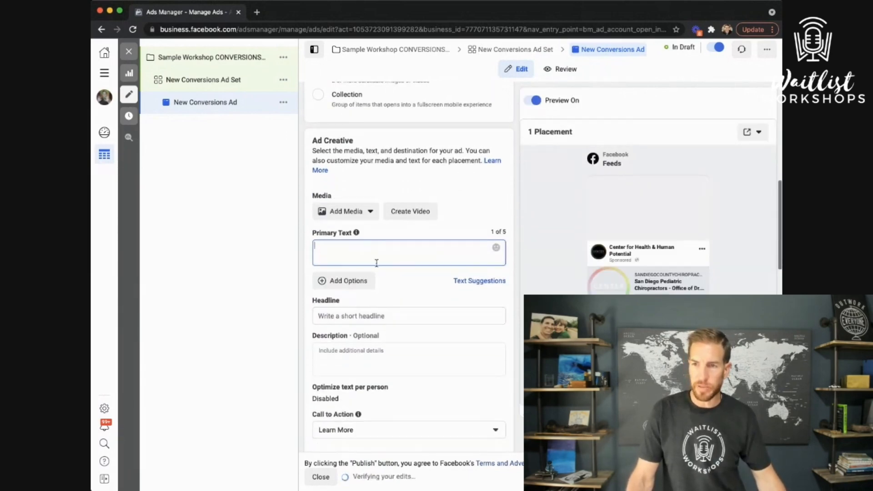
{"action": "left_click", "coordinate": [368, 314]}
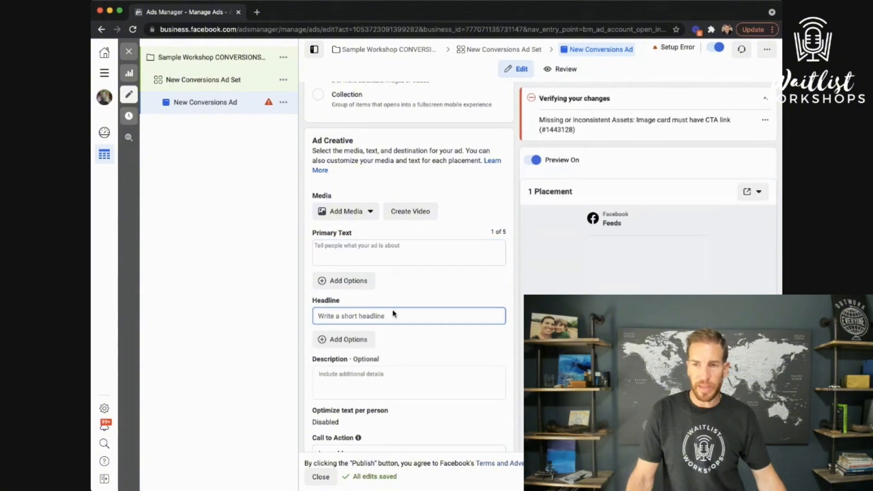
Scroll down to the Destination section, then return to the Primary Text field
{"action": "scroll", "coordinate": [394, 307], "scroll_direction": "down", "scroll_amount": 3}
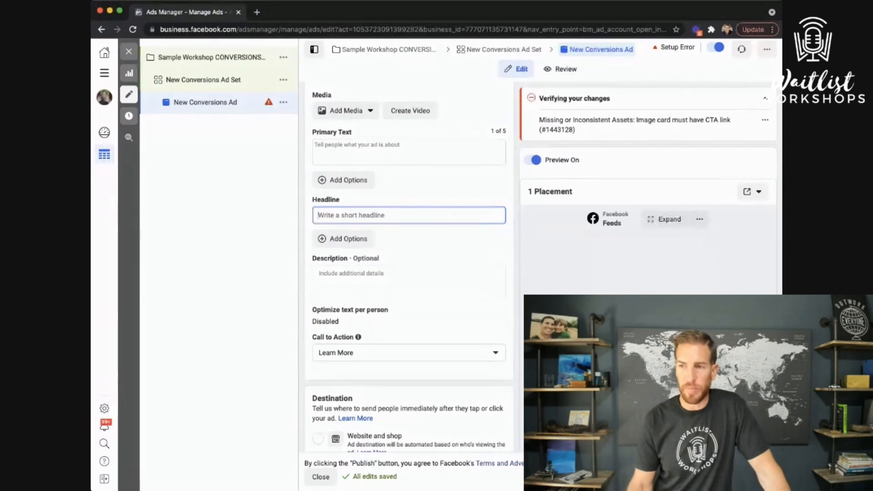
{"action": "scroll", "coordinate": [413, 266], "scroll_direction": "down", "scroll_amount": 1}
{"action": "scroll", "coordinate": [412, 266], "scroll_direction": "down", "scroll_amount": 1}
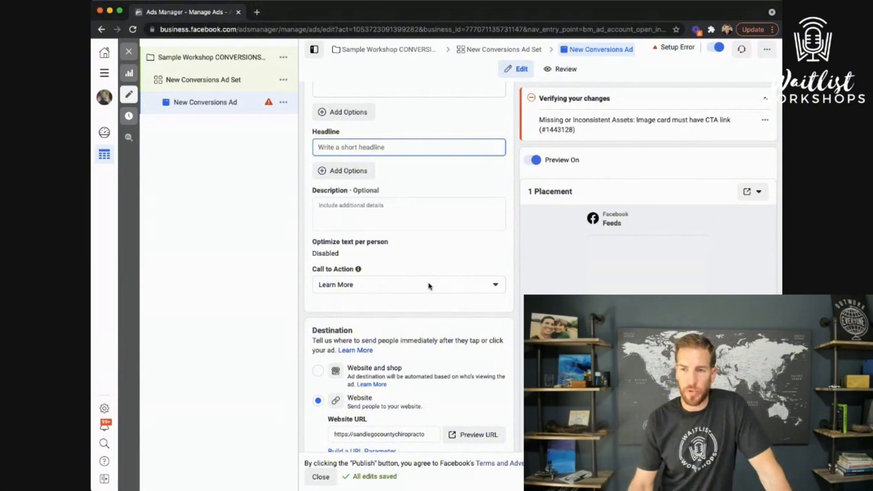
{"action": "scroll", "coordinate": [398, 291], "scroll_direction": "down", "scroll_amount": 2}
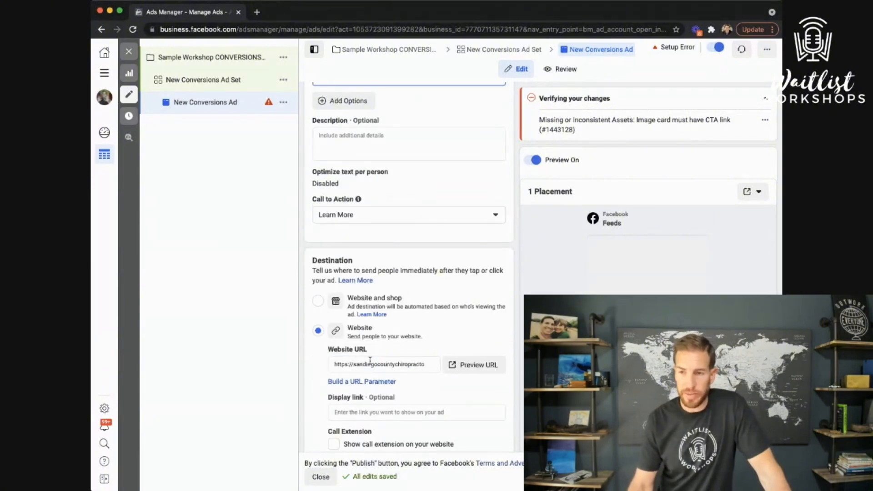
{"action": "scroll", "coordinate": [404, 331], "scroll_direction": "up", "scroll_amount": 6}
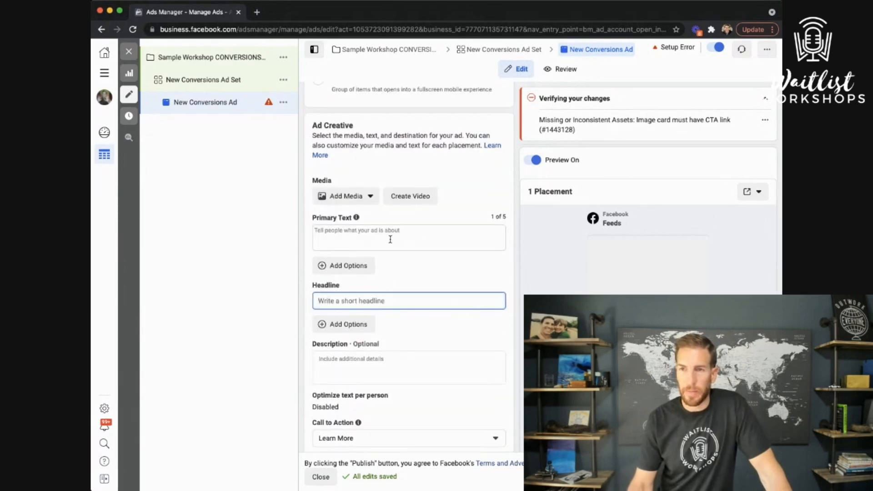
{"action": "left_click", "coordinate": [390, 240]}
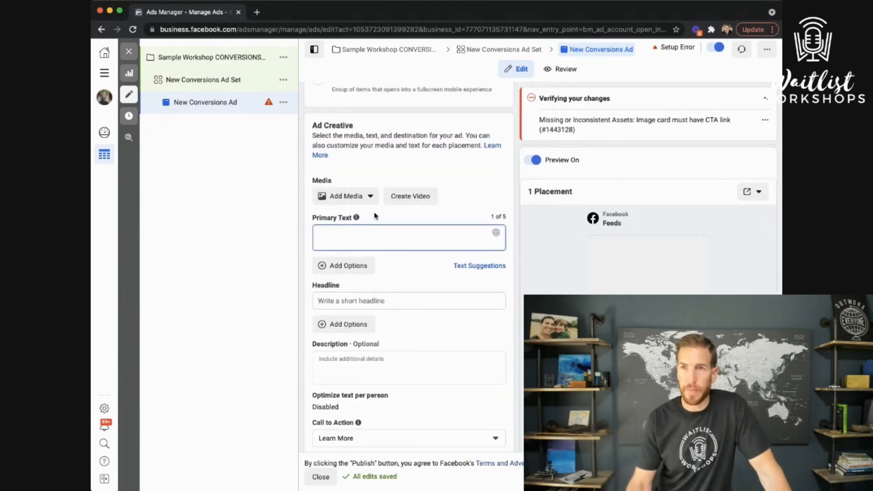
{"action": "left_click", "coordinate": [352, 203]}
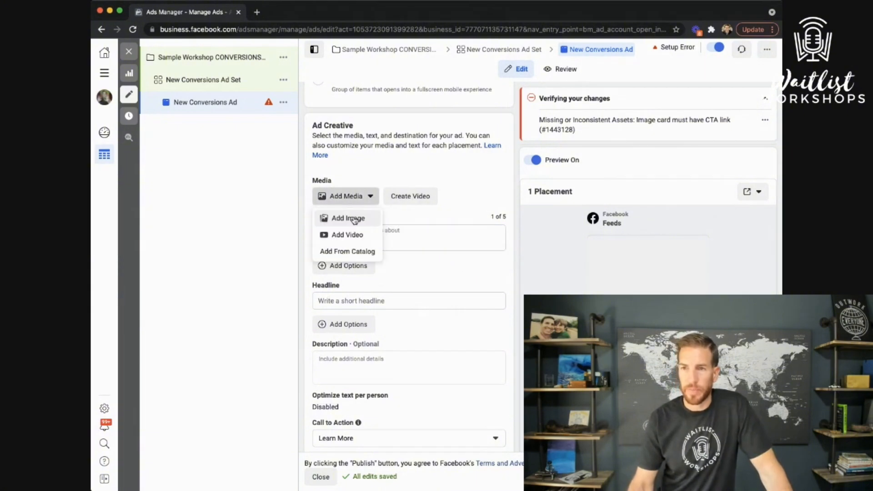
{"action": "left_click", "coordinate": [355, 222]}
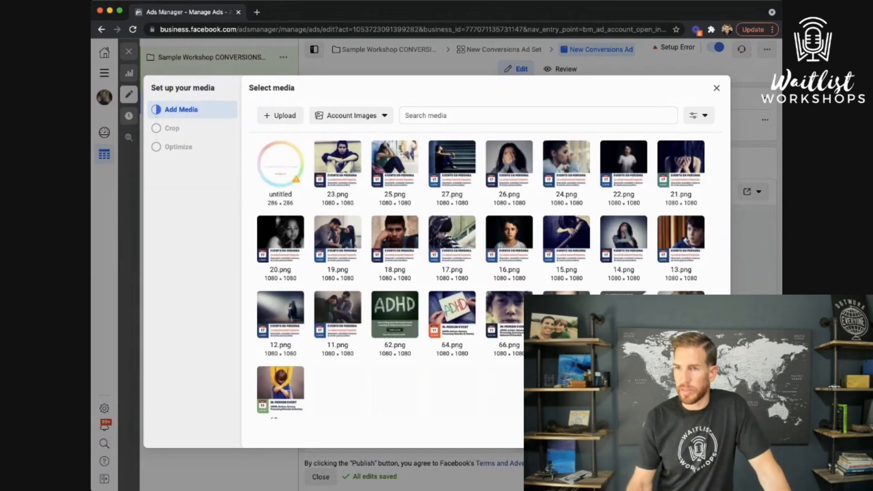
{"action": "left_click", "coordinate": [672, 433]}
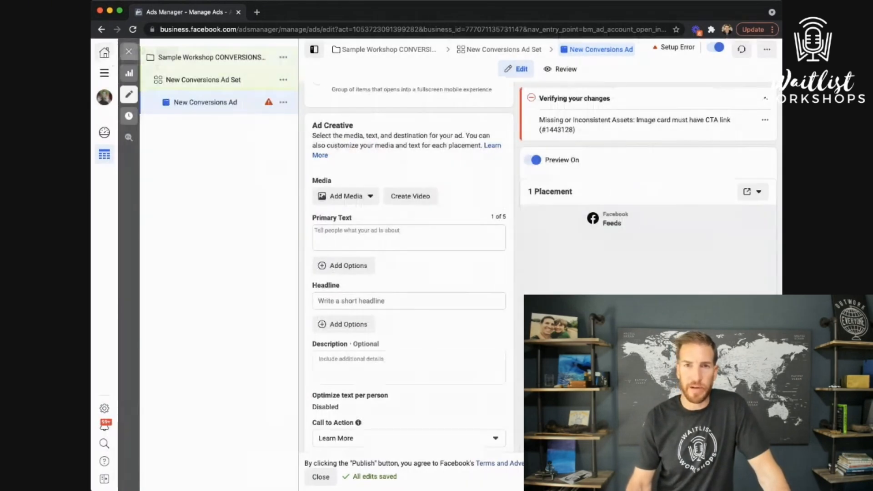
{"action": "key", "text": "super+Tab"}
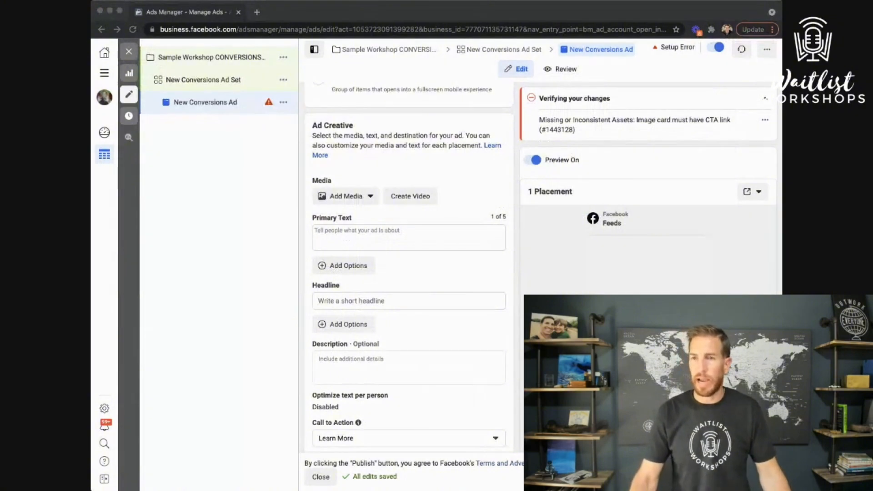
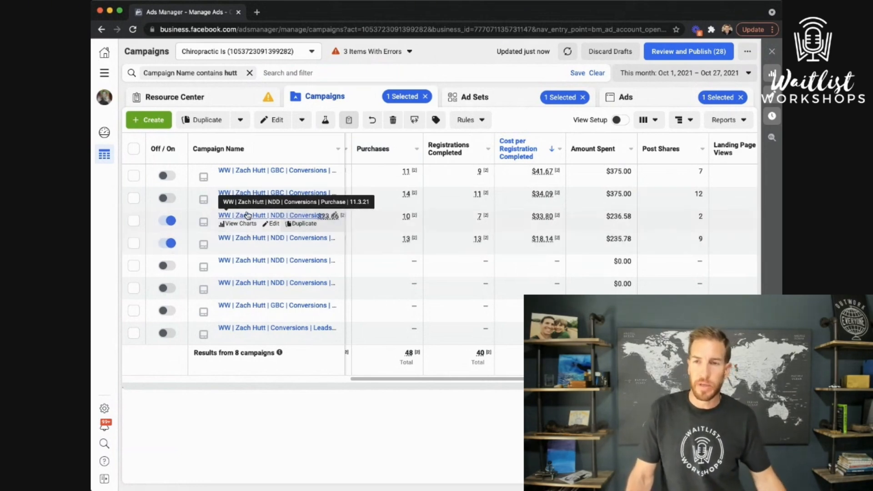
{"action": "left_click", "coordinate": [133, 244]}
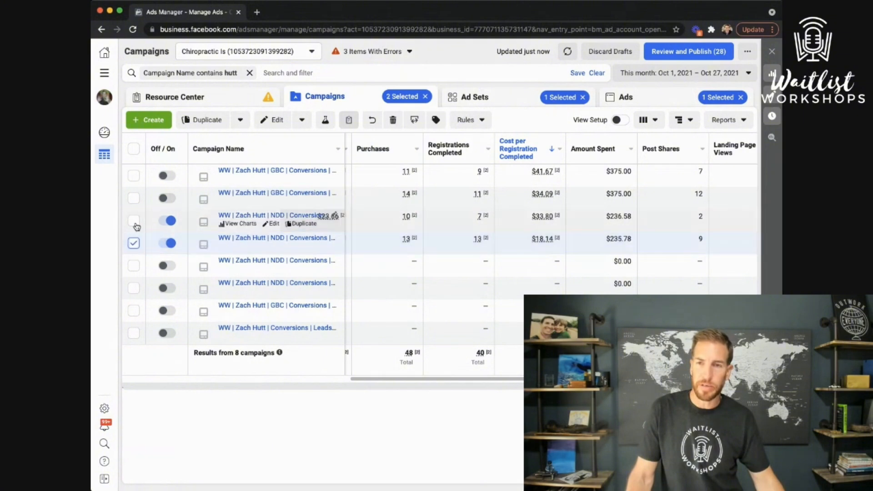
{"action": "left_click", "coordinate": [133, 221]}
{"action": "left_click", "coordinate": [504, 100]}
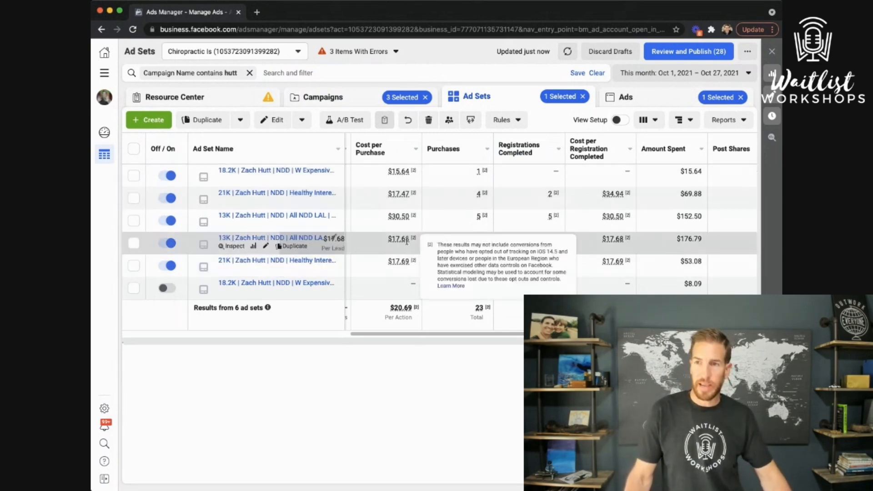
Apply the WW column preset to the ad set table and review its 28 columns without changes
{"action": "left_click", "coordinate": [642, 121]}
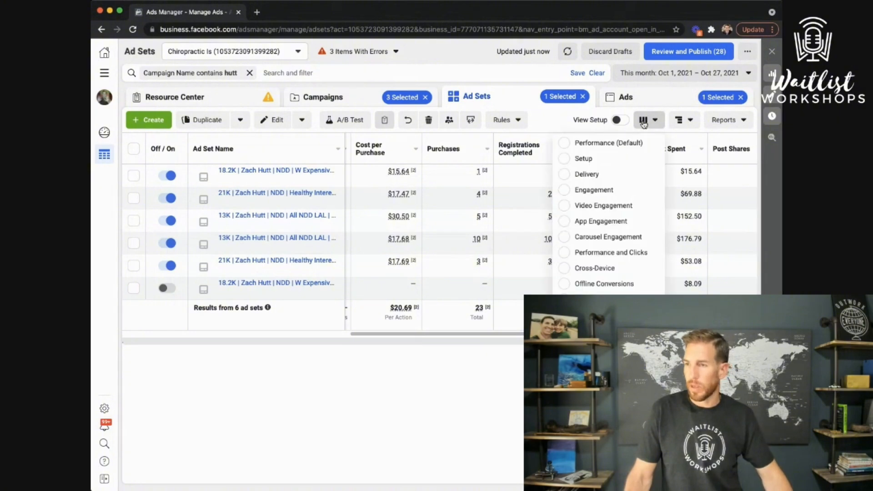
{"action": "left_click", "coordinate": [602, 382]}
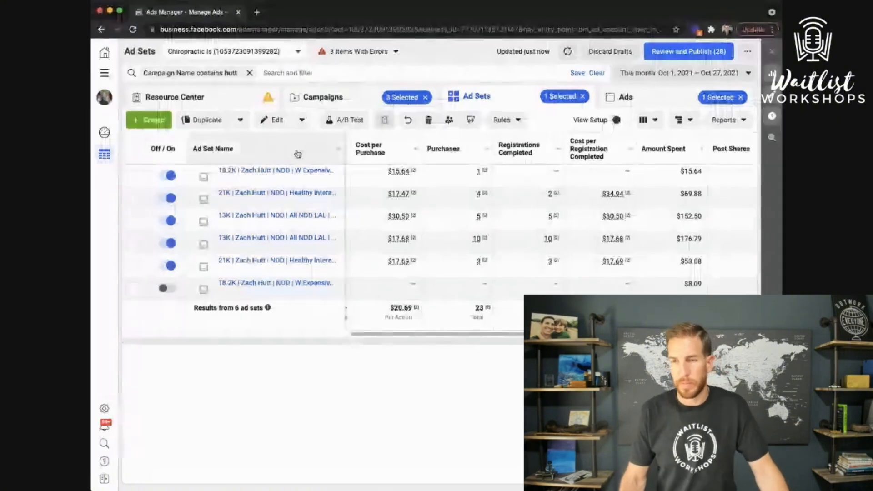
{"action": "scroll", "coordinate": [478, 260], "scroll_direction": "left", "scroll_amount": 1}
{"action": "scroll", "coordinate": [479, 259], "scroll_direction": "left", "scroll_amount": 4}
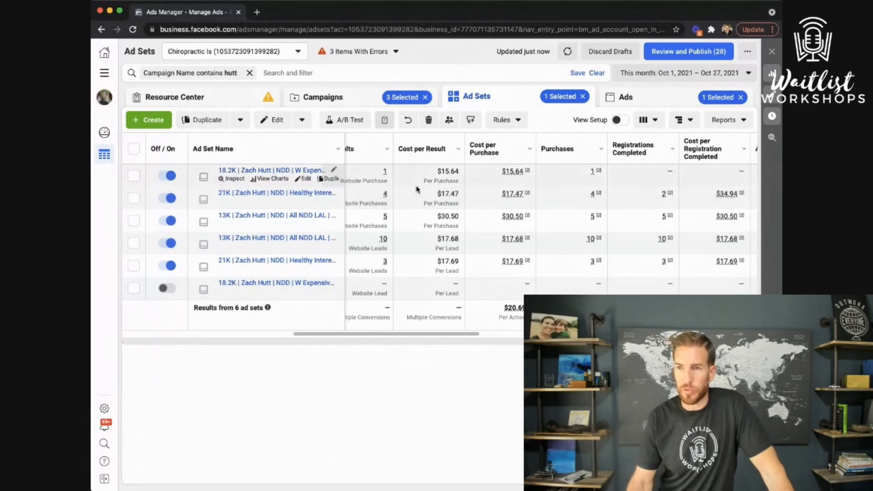
{"action": "scroll", "coordinate": [436, 196], "scroll_direction": "left", "scroll_amount": 3}
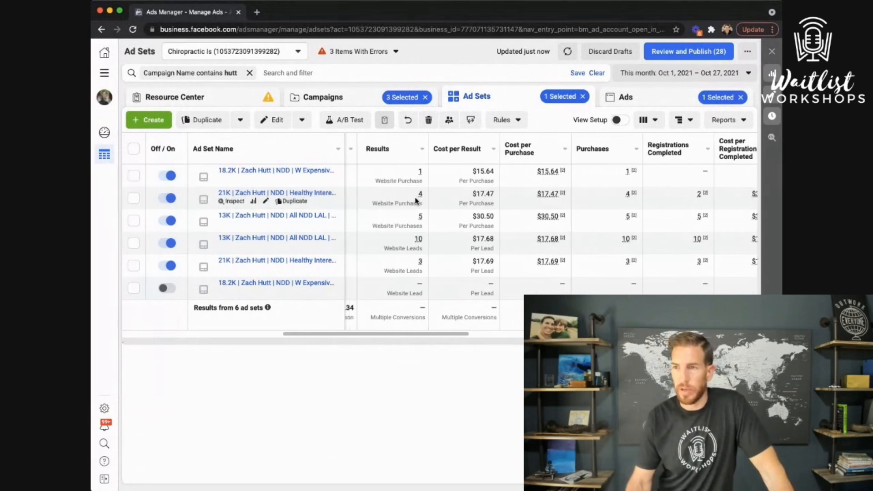
{"action": "left_click", "coordinate": [647, 120]}
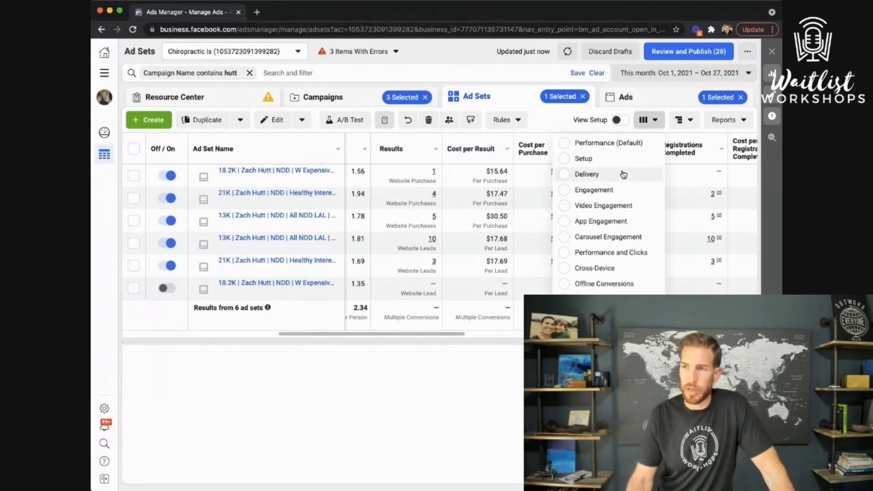
{"action": "scroll", "coordinate": [589, 252], "scroll_direction": "down", "scroll_amount": 1}
{"action": "scroll", "coordinate": [589, 252], "scroll_direction": "down", "scroll_amount": 2}
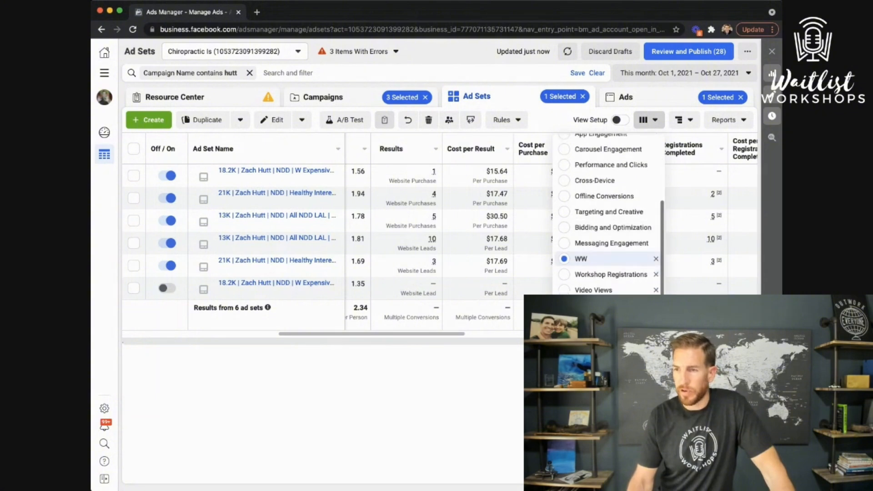
{"action": "left_click", "coordinate": [587, 258]}
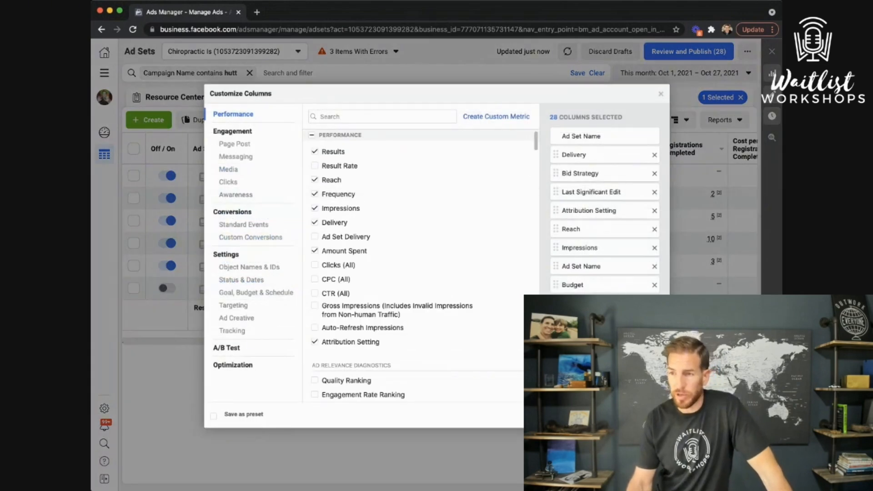
{"action": "scroll", "coordinate": [604, 184], "scroll_direction": "down", "scroll_amount": 1}
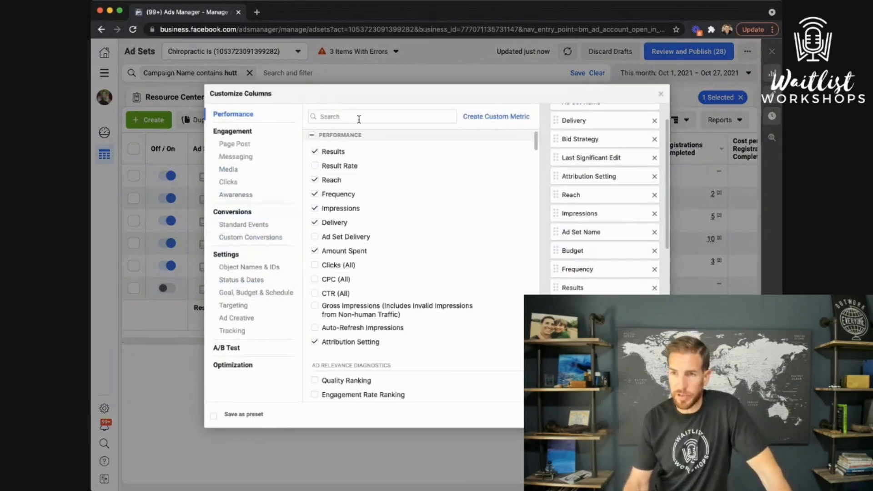
{"action": "scroll", "coordinate": [600, 191], "scroll_direction": "down", "scroll_amount": 2}
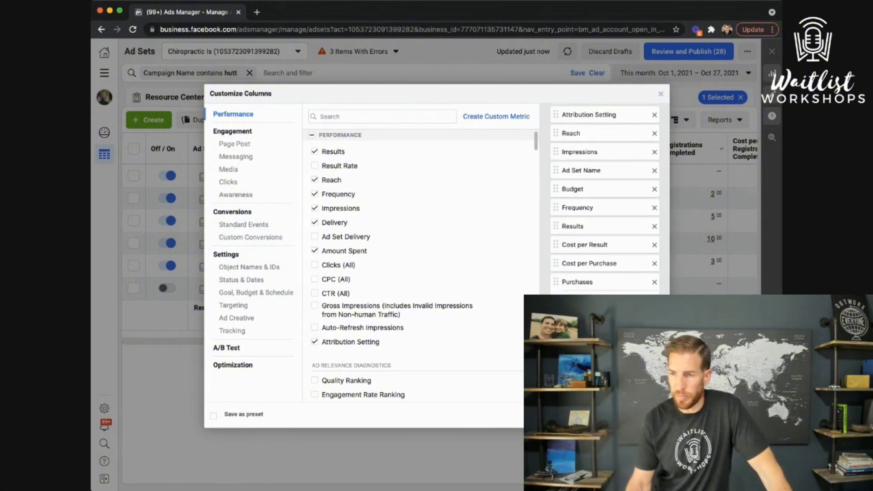
{"action": "left_click", "coordinate": [619, 414]}
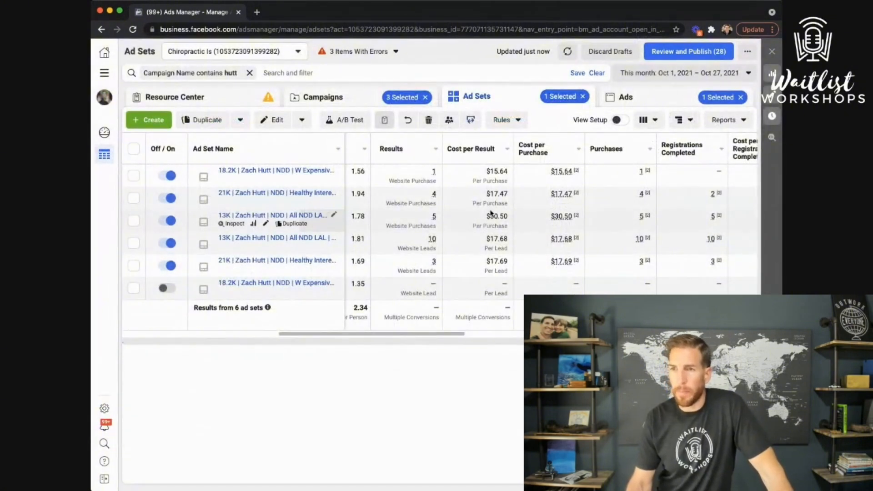
Shrink the Purchases, Registrations Completed and Cost per Registration Completed columns to fit beside Amount Spent
{"action": "scroll", "coordinate": [472, 213], "scroll_direction": "left", "scroll_amount": 3}
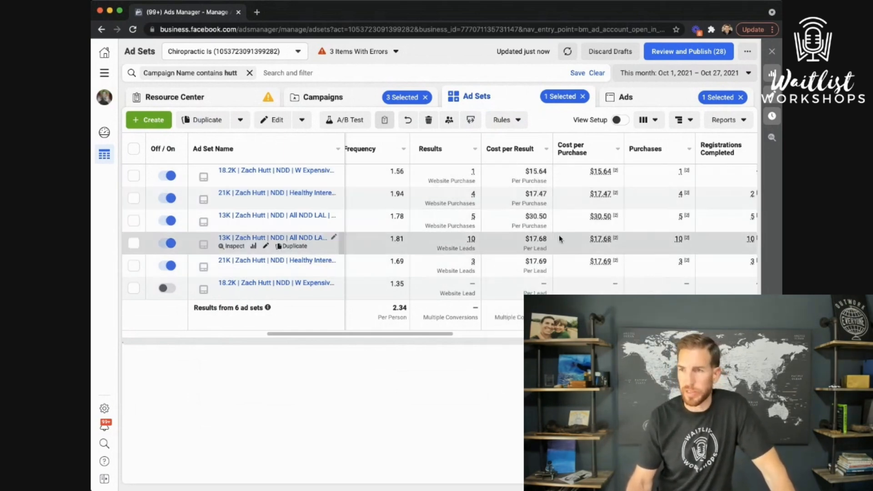
{"action": "scroll", "coordinate": [559, 236], "scroll_direction": "right", "scroll_amount": 3}
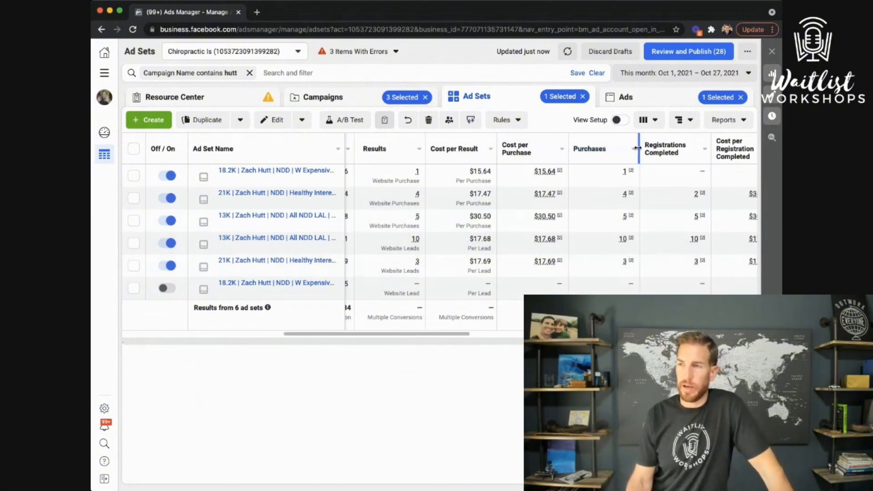
{"action": "left_click_drag", "start_coordinate": [638, 148], "coordinate": [617, 148]}
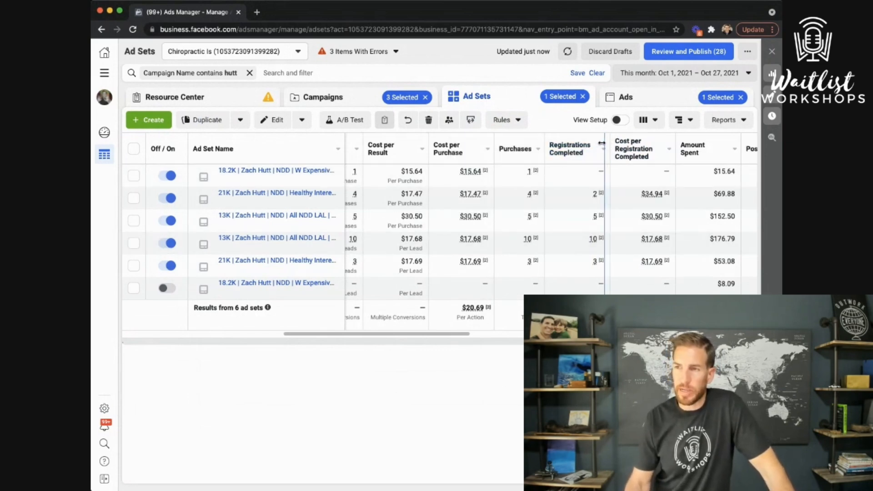
{"action": "left_click_drag", "start_coordinate": [601, 143], "coordinate": [589, 143]}
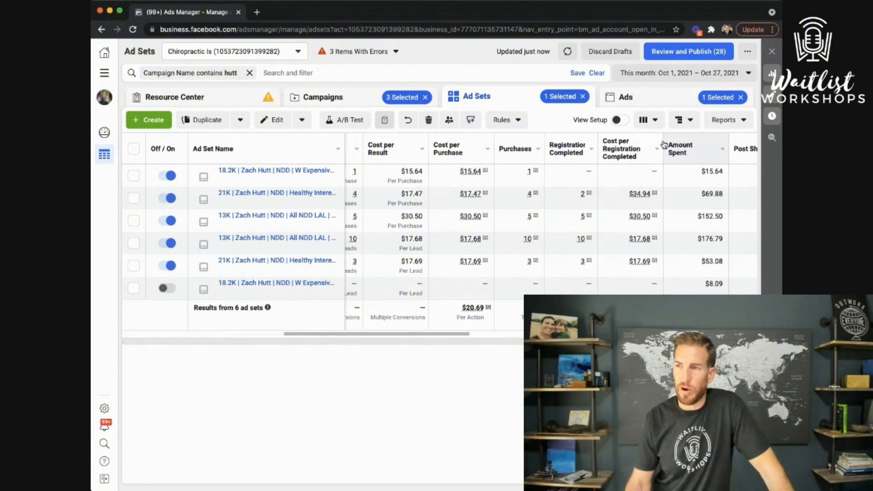
{"action": "left_click_drag", "start_coordinate": [663, 145], "coordinate": [645, 143]}
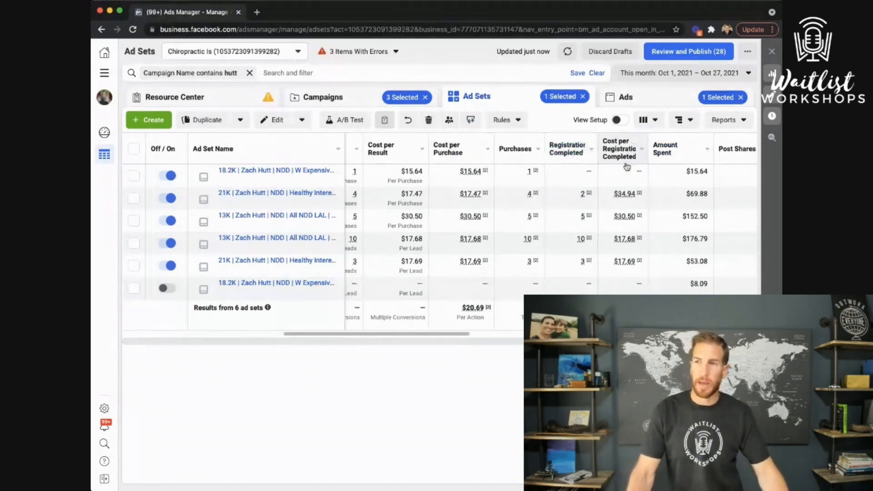
{"action": "mouse_move", "coordinate": [626, 157]}
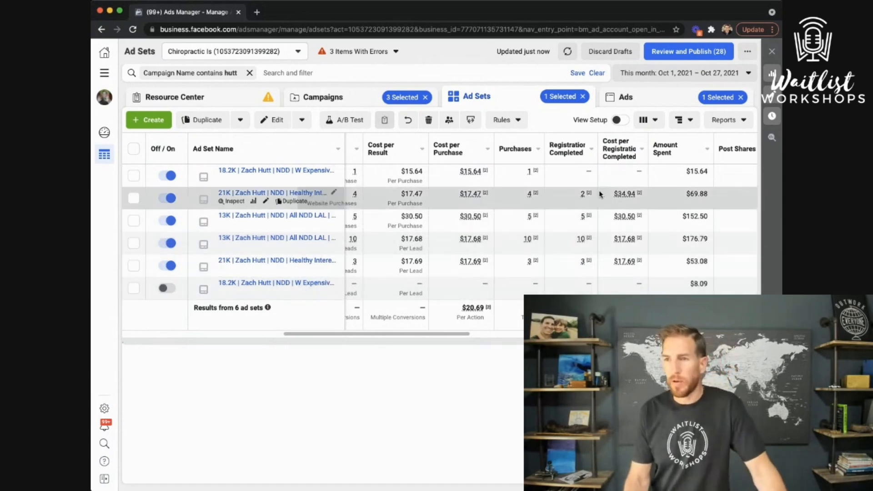
Scroll right to compare Landing Page Views, Cost per Landing Page View and Outbound Clicks, then select all six ad sets
{"action": "scroll", "coordinate": [468, 190], "scroll_direction": "left", "scroll_amount": 1}
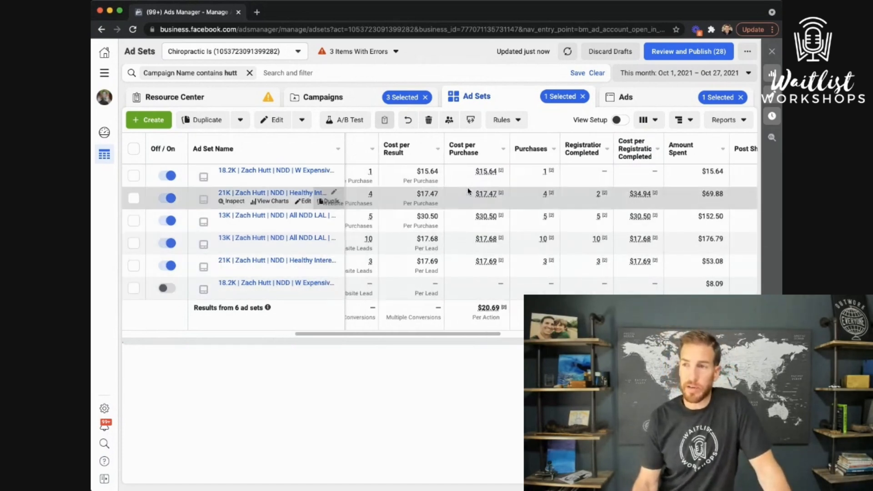
{"action": "scroll", "coordinate": [469, 191], "scroll_direction": "right", "scroll_amount": 5}
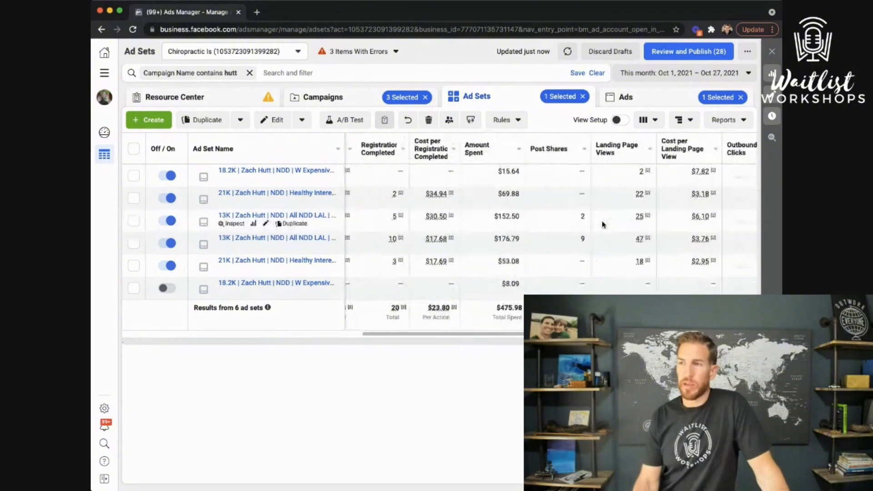
{"action": "scroll", "coordinate": [602, 225], "scroll_direction": "right", "scroll_amount": 2}
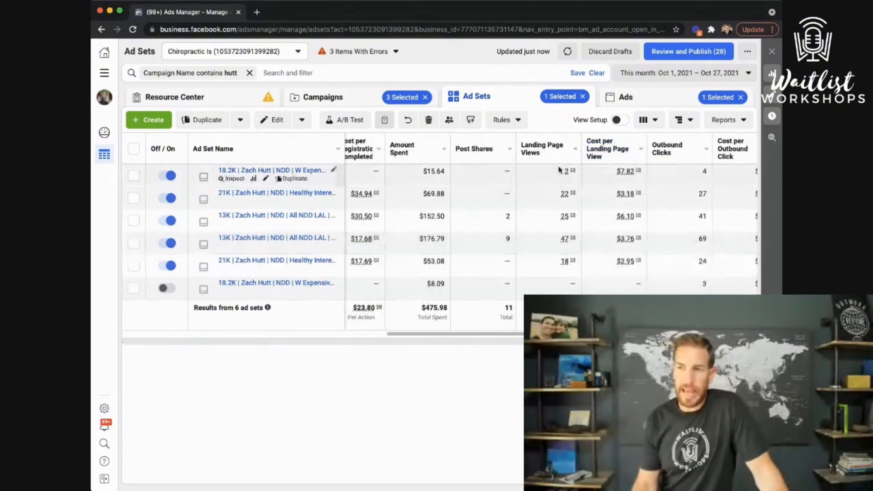
{"action": "mouse_move", "coordinate": [564, 189]}
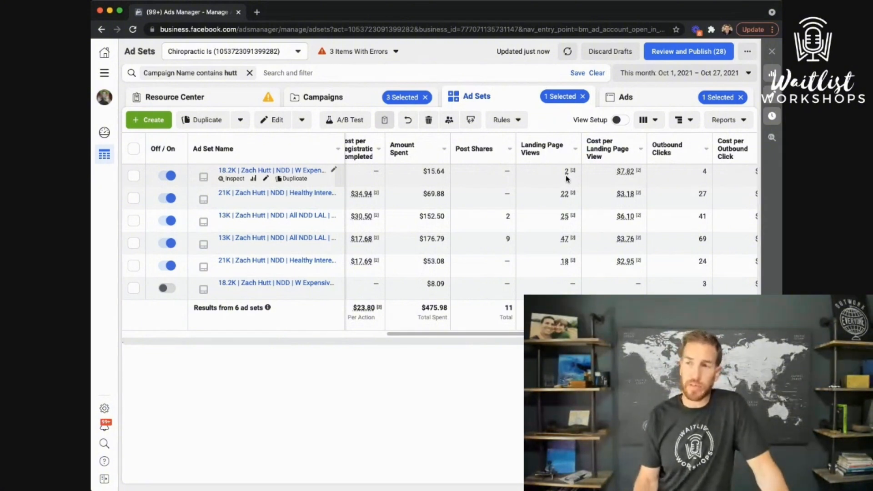
{"action": "scroll", "coordinate": [643, 229], "scroll_direction": "right", "scroll_amount": 2}
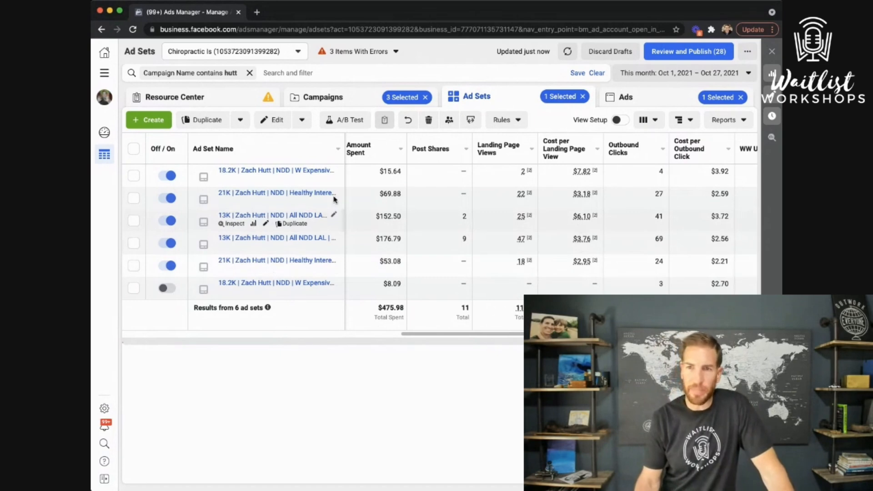
{"action": "left_click", "coordinate": [133, 149]}
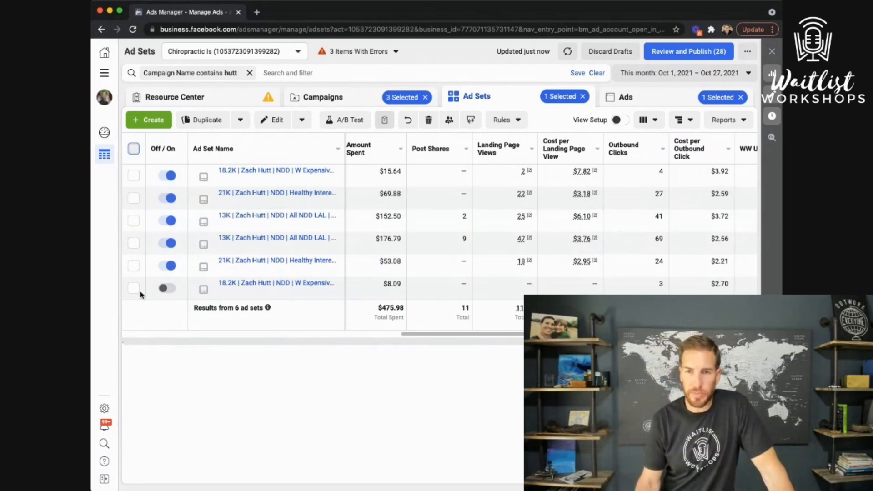
Deselect the paused ad set, show ads of the five active ones, and narrow the Ad Name column
{"action": "left_click", "coordinate": [134, 288]}
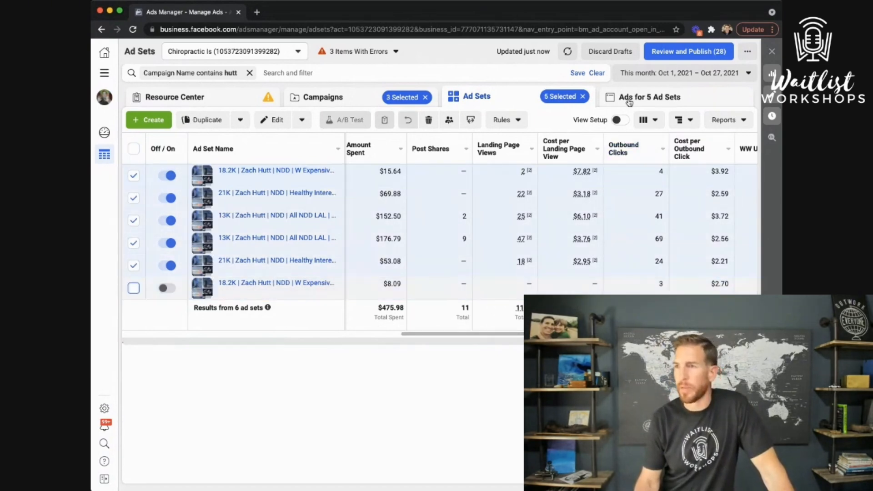
{"action": "left_click", "coordinate": [628, 96]}
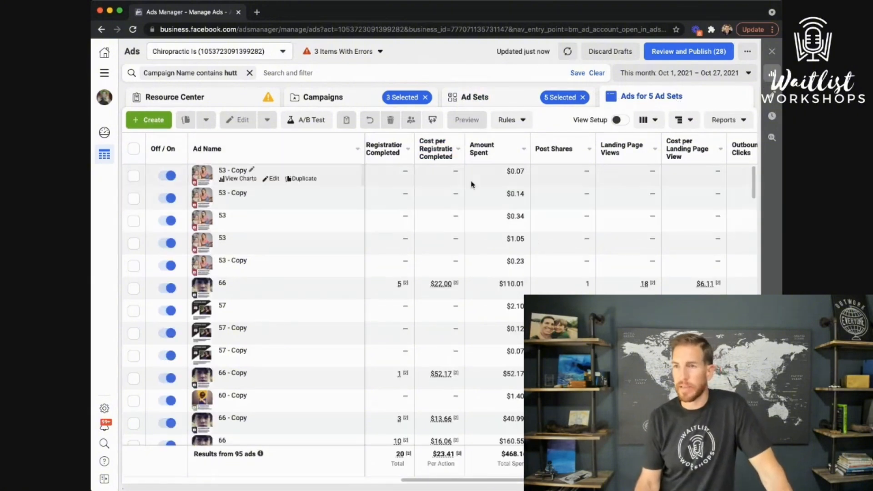
{"action": "left_click_drag", "start_coordinate": [360, 145], "coordinate": [266, 145]}
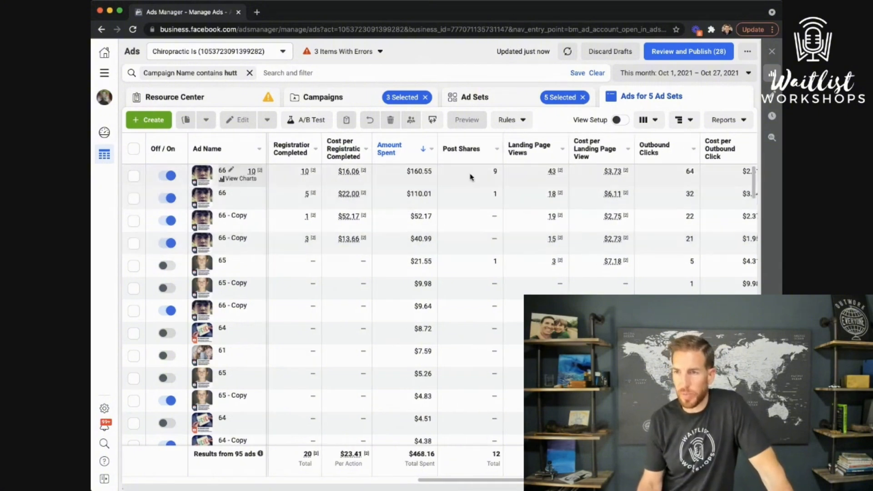
{"action": "scroll", "coordinate": [438, 227], "scroll_direction": "left", "scroll_amount": 2}
{"action": "scroll", "coordinate": [438, 227], "scroll_direction": "left", "scroll_amount": 8}
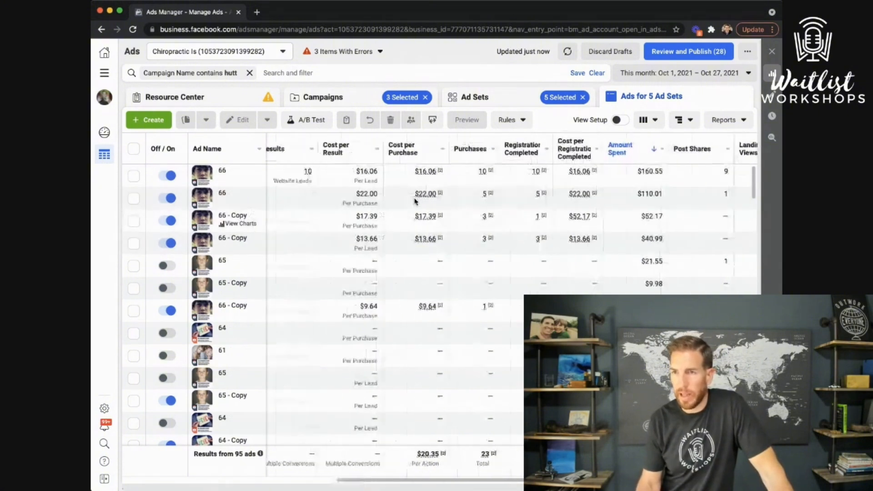
Sort the 95 ads by Cost per Result, then by Results highest first, then by Amount Spent
{"action": "left_click", "coordinate": [341, 150]}
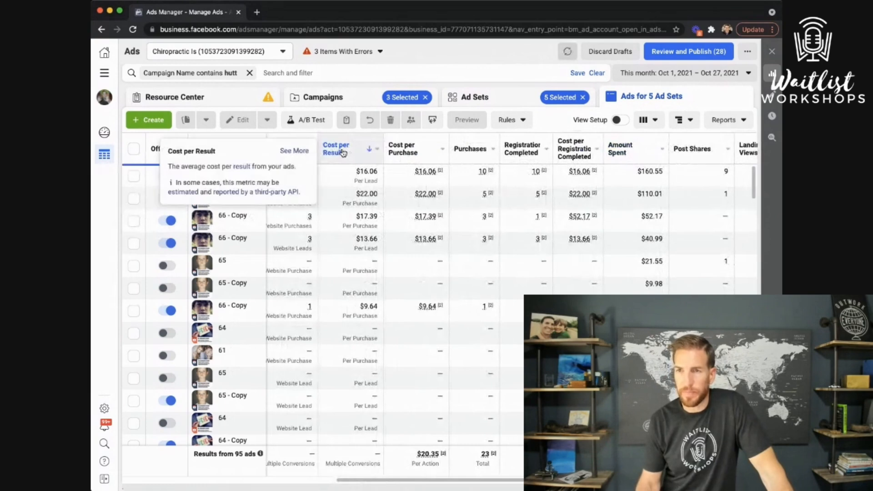
{"action": "scroll", "coordinate": [346, 191], "scroll_direction": "left", "scroll_amount": 5}
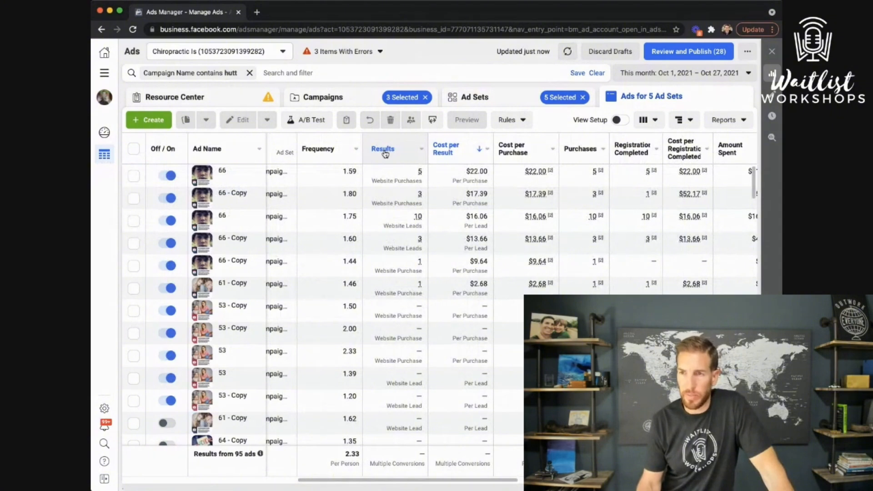
{"action": "left_click", "coordinate": [384, 150]}
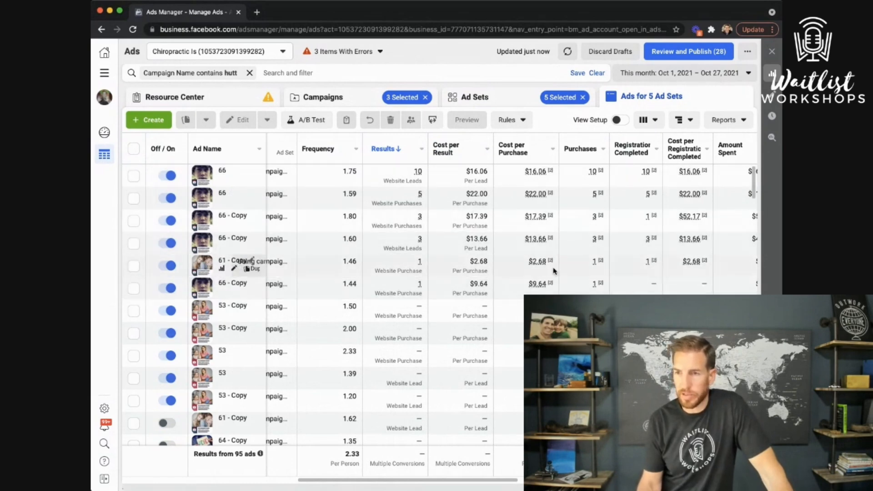
{"action": "scroll", "coordinate": [420, 225], "scroll_direction": "right", "scroll_amount": 3}
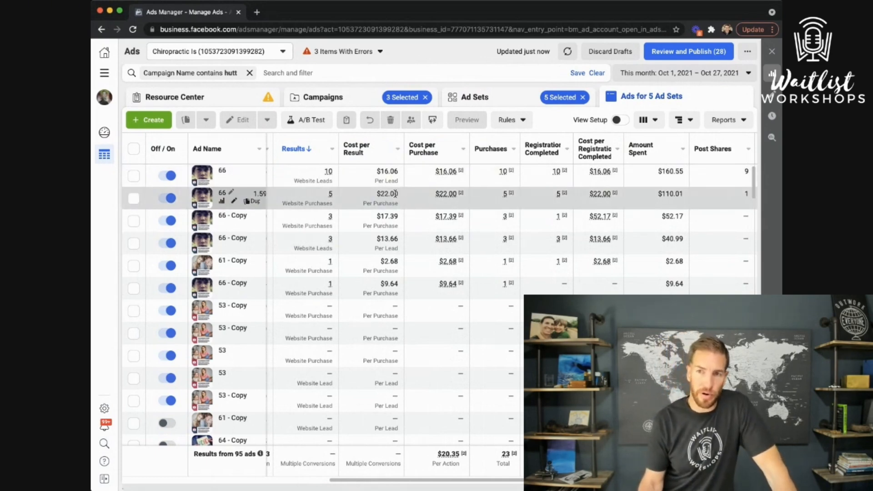
{"action": "mouse_move", "coordinate": [330, 194]}
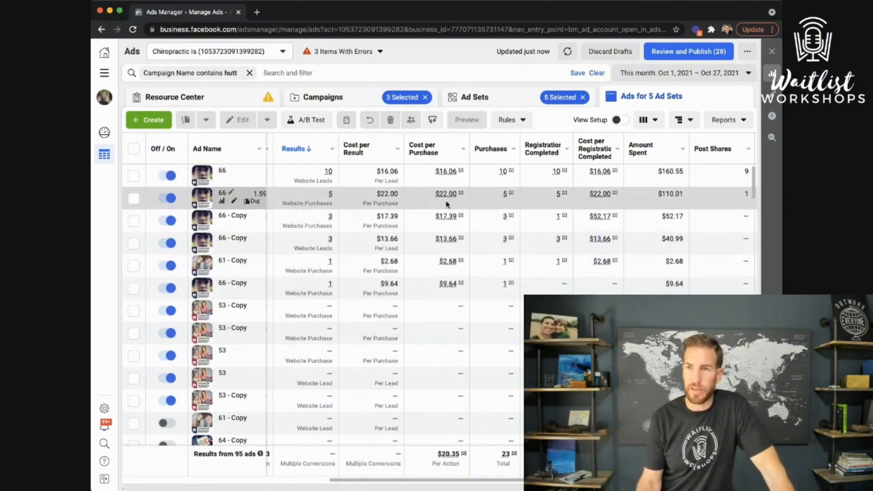
{"action": "scroll", "coordinate": [582, 159], "scroll_direction": "right", "scroll_amount": 3}
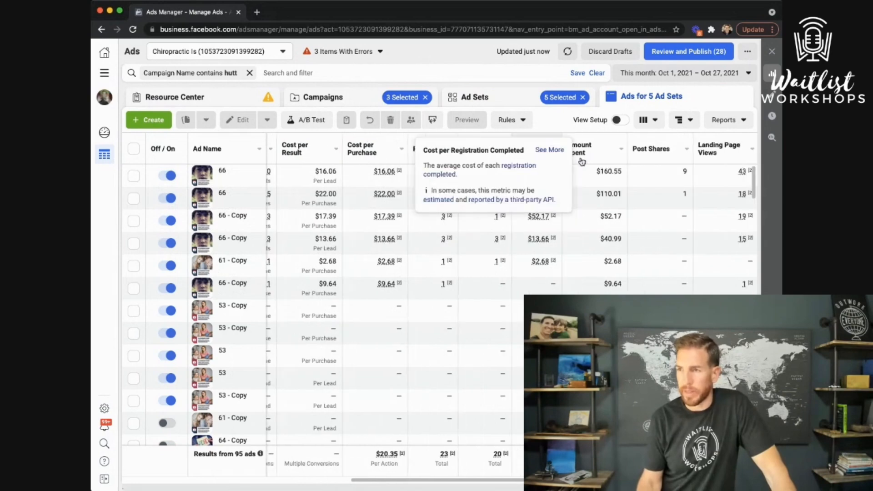
{"action": "scroll", "coordinate": [582, 161], "scroll_direction": "right", "scroll_amount": 5}
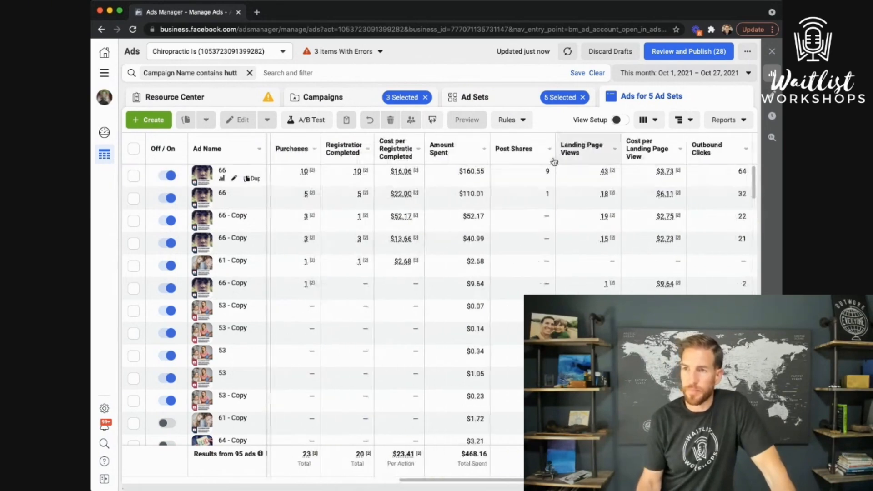
{"action": "left_click", "coordinate": [458, 160]}
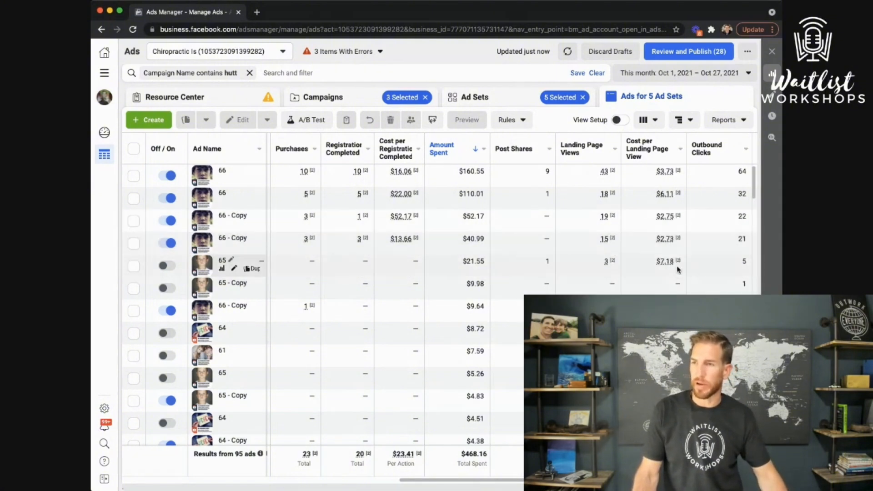
Browse the ads ranked by Amount Spent, then return to the six ad sets totaling $475.98
{"action": "scroll", "coordinate": [339, 274], "scroll_direction": "left", "scroll_amount": 5}
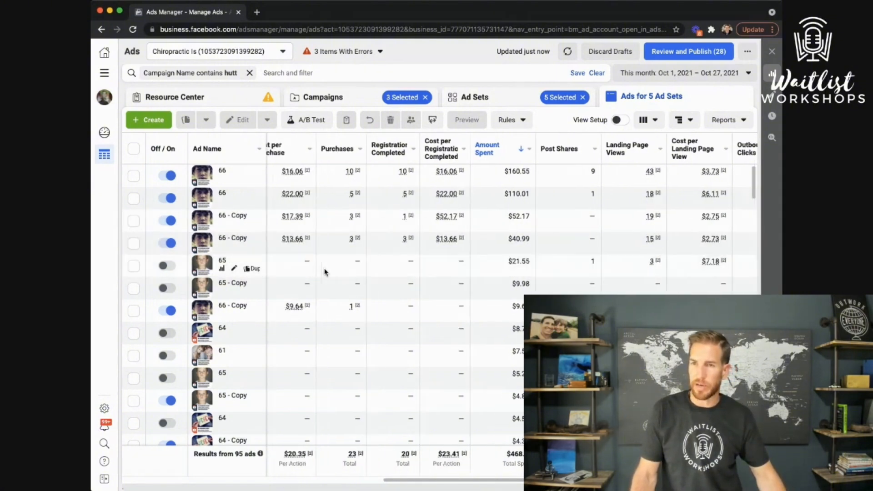
{"action": "scroll", "coordinate": [600, 270], "scroll_direction": "right", "scroll_amount": 5}
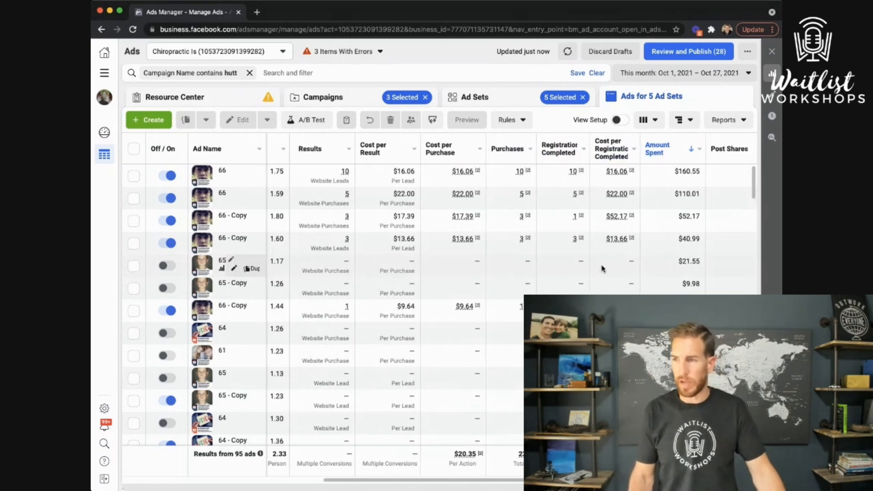
{"action": "scroll", "coordinate": [600, 268], "scroll_direction": "right", "scroll_amount": 4}
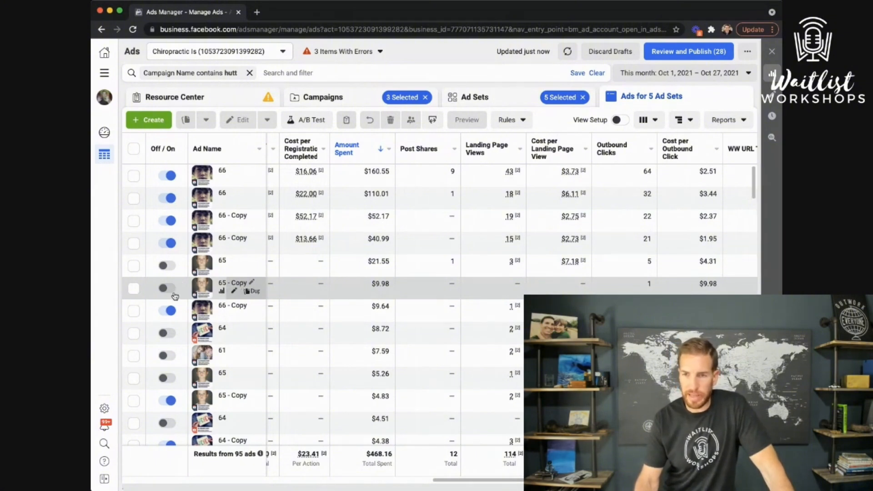
{"action": "scroll", "coordinate": [363, 351], "scroll_direction": "down", "scroll_amount": 1}
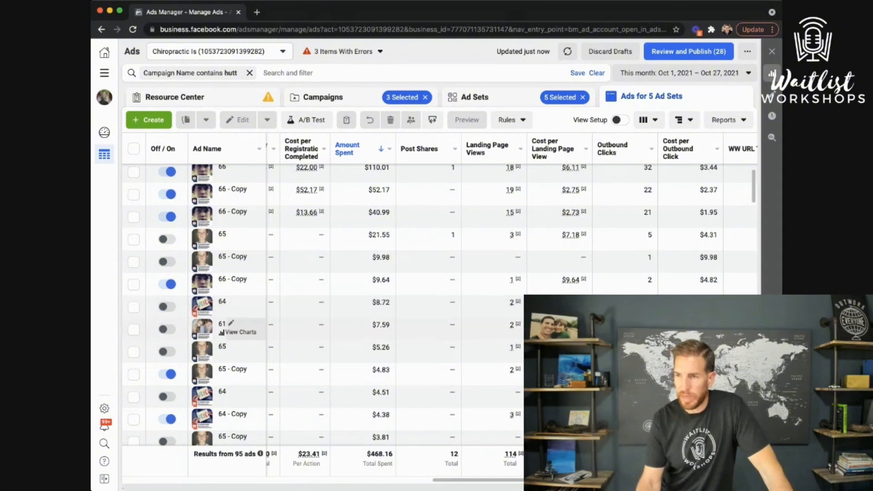
{"action": "scroll", "coordinate": [237, 218], "scroll_direction": "up", "scroll_amount": 1}
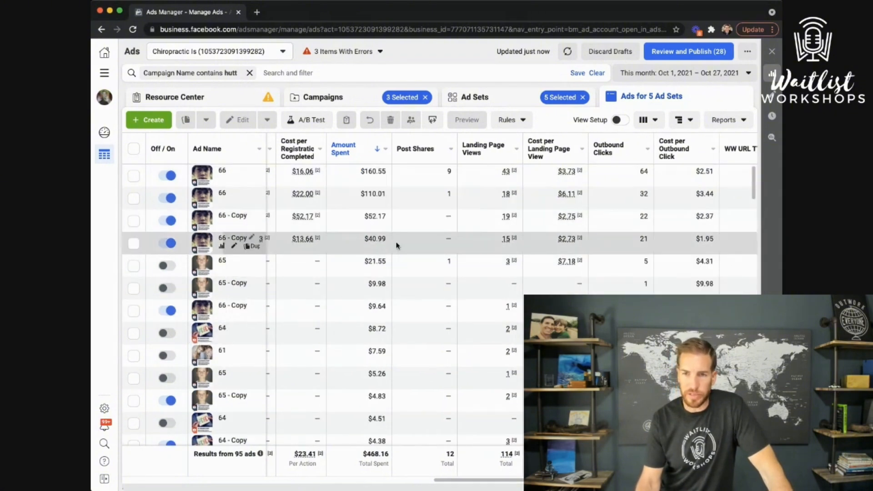
{"action": "scroll", "coordinate": [472, 298], "scroll_direction": "down", "scroll_amount": 4}
{"action": "scroll", "coordinate": [381, 207], "scroll_direction": "down", "scroll_amount": 10}
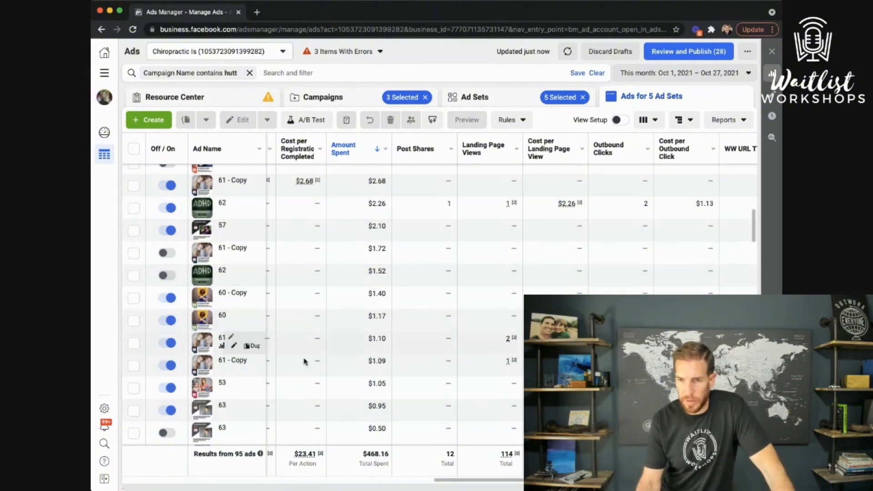
{"action": "scroll", "coordinate": [378, 409], "scroll_direction": "down", "scroll_amount": 2}
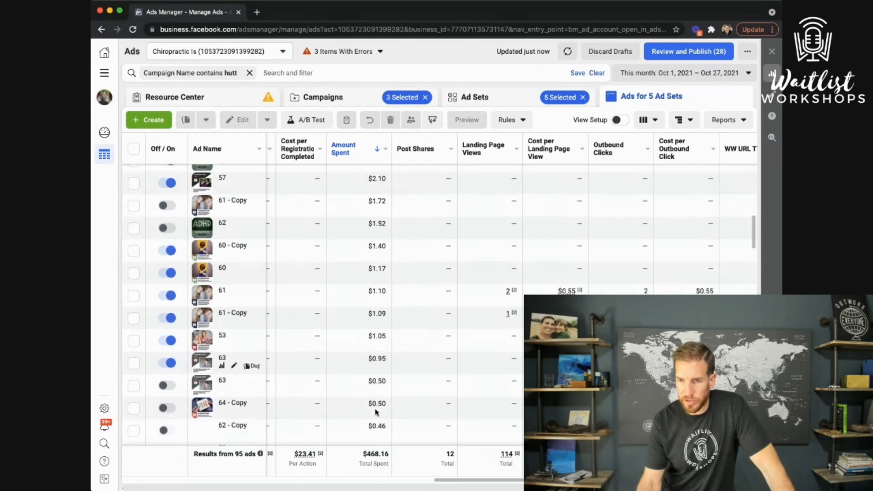
{"action": "scroll", "coordinate": [375, 409], "scroll_direction": "down", "scroll_amount": 5}
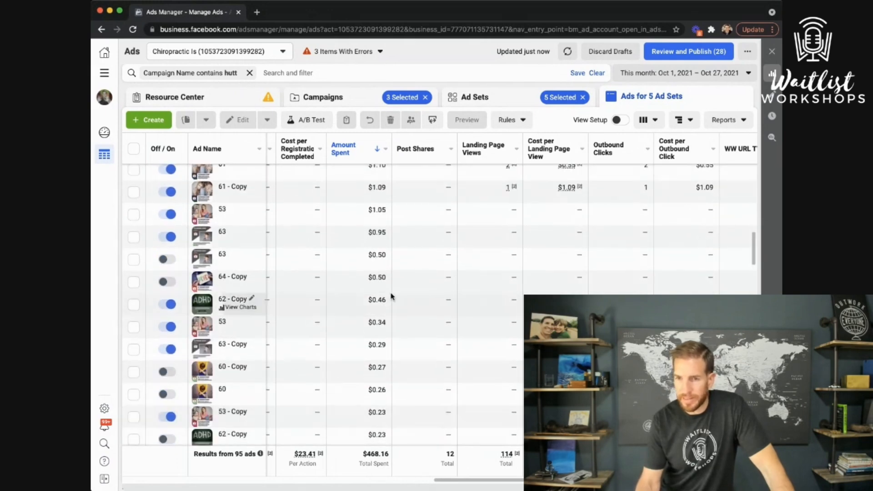
{"action": "scroll", "coordinate": [386, 238], "scroll_direction": "up", "scroll_amount": 20}
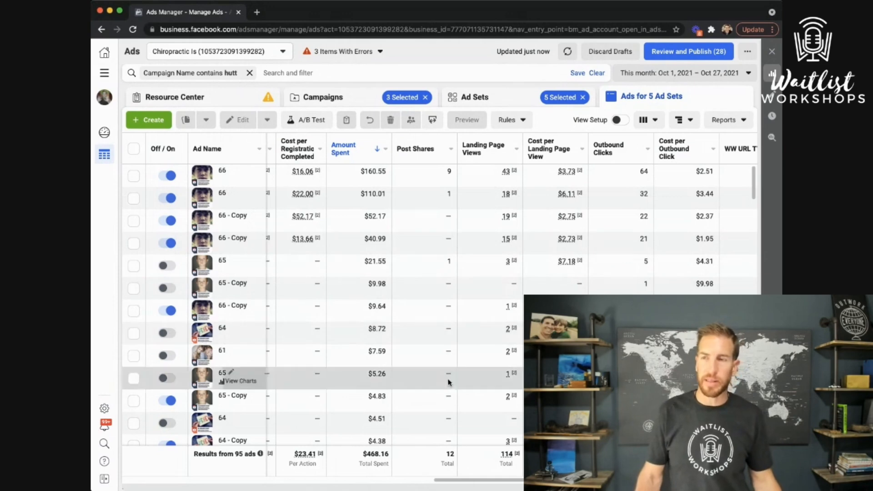
{"action": "left_click", "coordinate": [486, 100]}
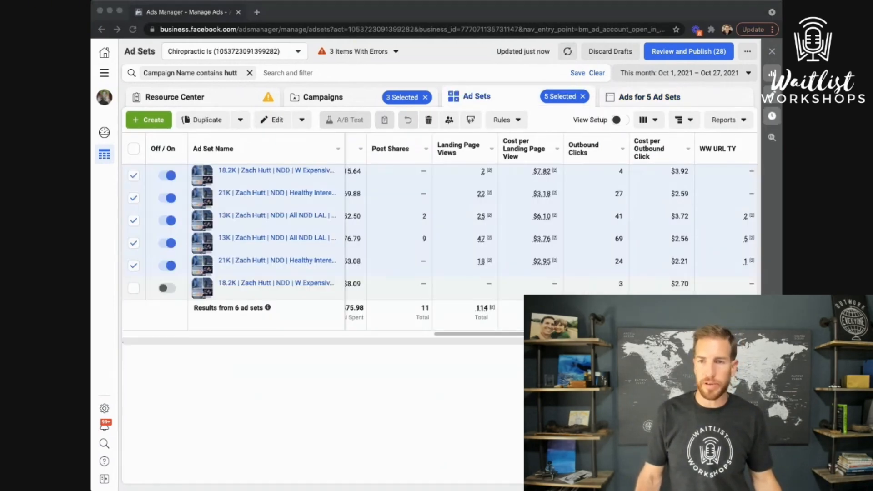